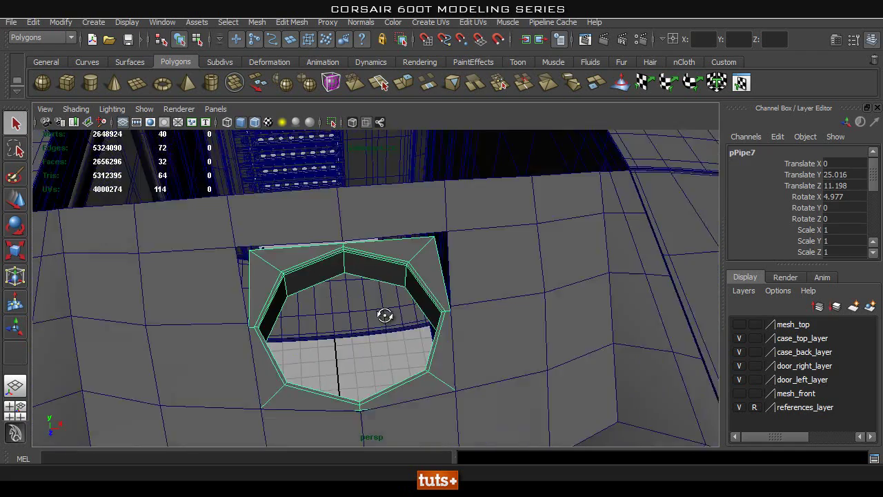
# - Snap two outer corner vertices of the pipe ring onto the matching vertices of the surrounding panel
pyautogui.moveTo(359, 226); pyautogui.dragTo(322, 205, button='right')
pyautogui.click(298, 206)
pyautogui.press('w')
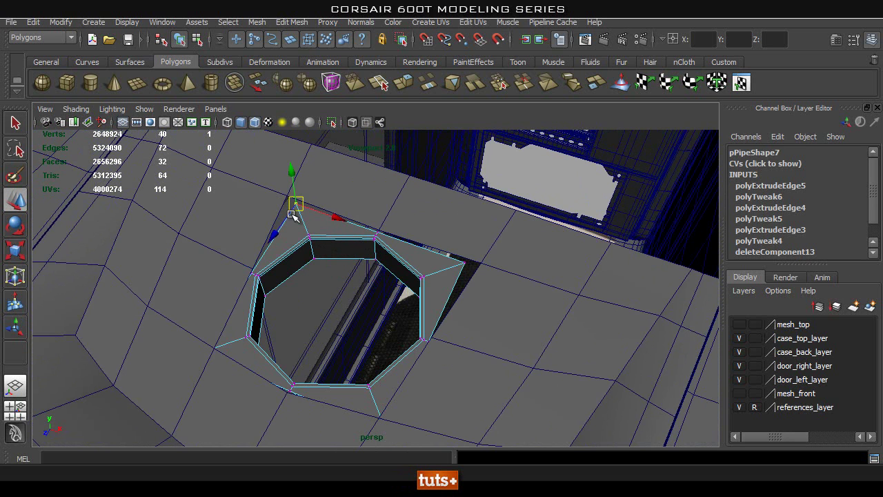
pyautogui.moveTo(295, 203); pyautogui.dragTo(284, 193)
pyautogui.moveTo(517, 287); pyautogui.dragTo(486, 270)
pyautogui.moveTo(483, 262); pyautogui.dragTo(494, 261, button='middle')
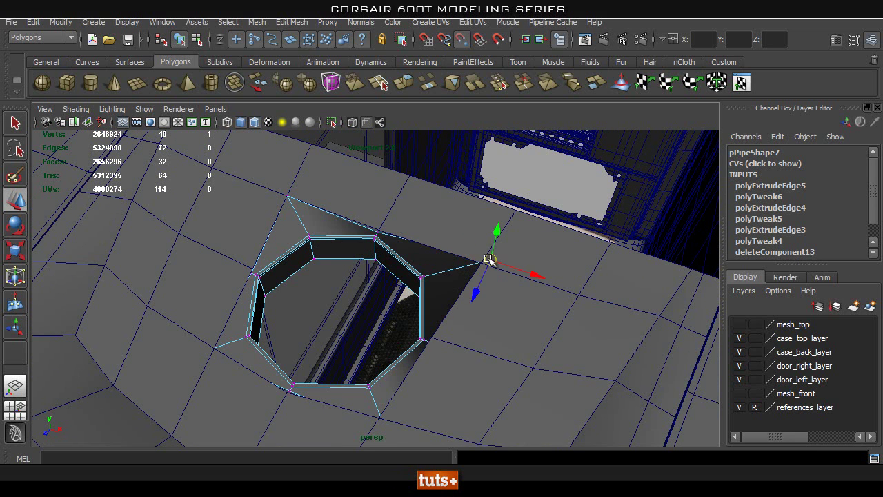
# - Snap the ring's other outer corner vertices onto the panel's grid and continue with its side vertices
pyautogui.keyDown('alt'); pyautogui.moveTo(474, 256); pyautogui.dragTo(273, 207); pyautogui.keyUp('alt')
pyautogui.click(248, 207)
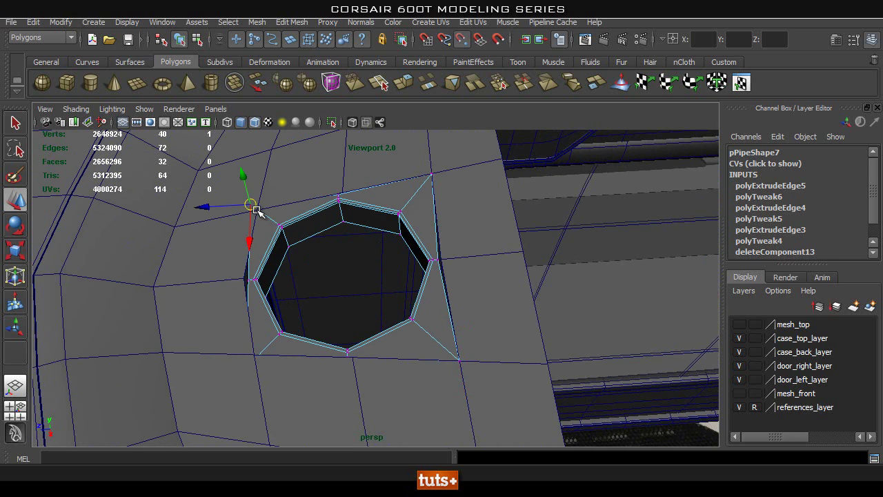
pyautogui.moveTo(271, 212); pyautogui.dragTo(274, 209, button='middle')
pyautogui.keyDown('alt'); pyautogui.moveTo(263, 245); pyautogui.dragTo(207, 269); pyautogui.keyUp('alt')
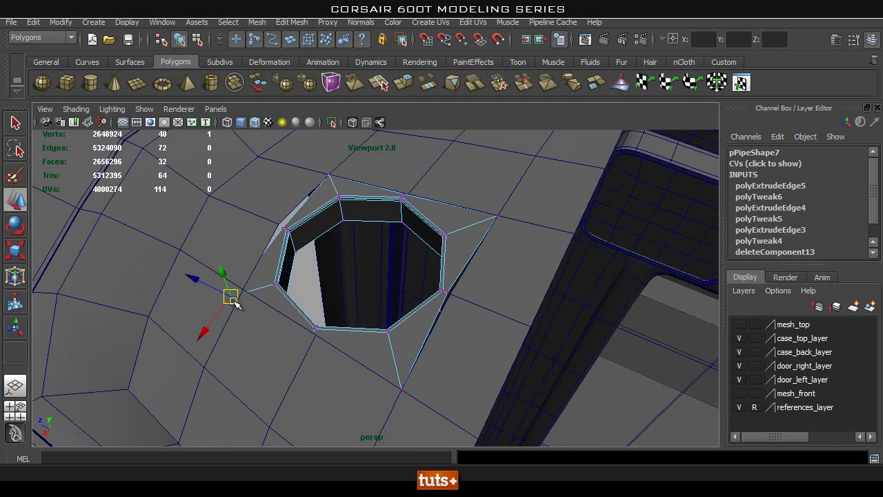
pyautogui.keyDown('alt'); pyautogui.moveTo(262, 322); pyautogui.dragTo(420, 234); pyautogui.keyUp('alt')
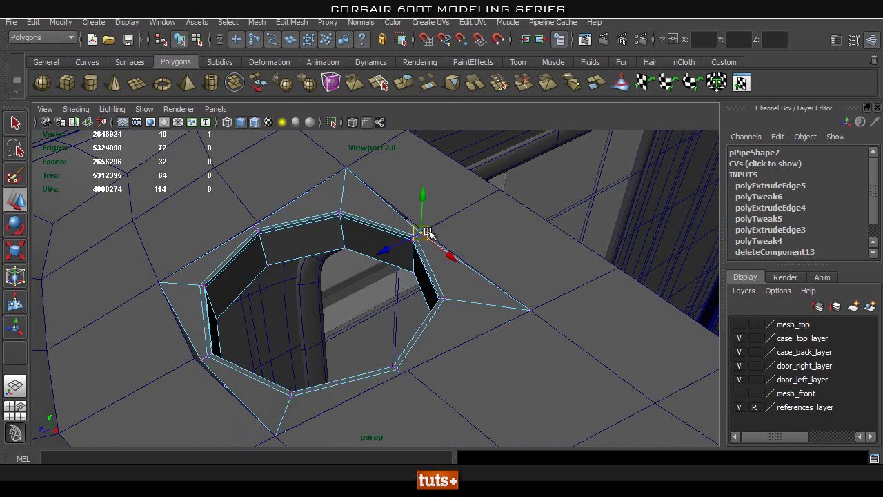
# - Align the ring's remaining mid-side outer vertices with the adjacent panel vertices
pyautogui.moveTo(198, 372); pyautogui.dragTo(196, 368)
pyautogui.keyDown('alt'); pyautogui.moveTo(152, 302); pyautogui.dragTo(171, 316); pyautogui.keyUp('alt')
pyautogui.moveTo(200, 343); pyautogui.dragTo(206, 319)
pyautogui.click(477, 322)
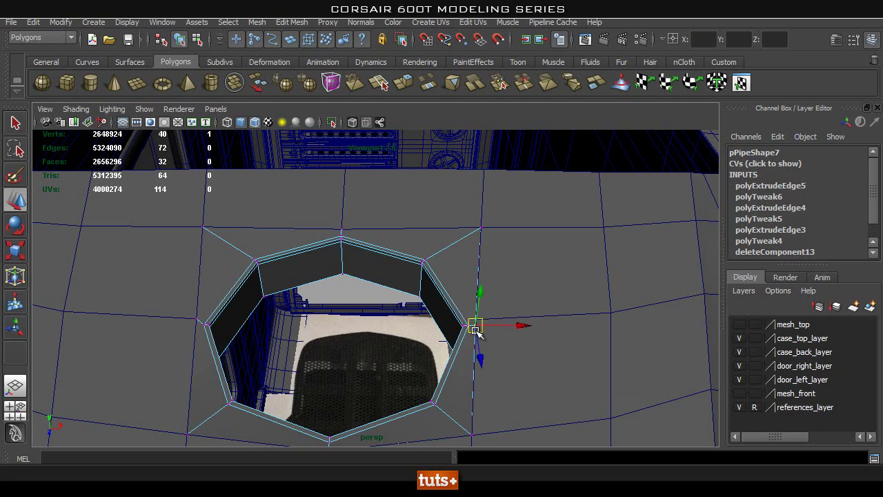
pyautogui.keyDown('alt'); pyautogui.moveTo(480, 322); pyautogui.dragTo(491, 279); pyautogui.keyUp('alt')
pyautogui.keyDown('alt'); pyautogui.moveTo(496, 314); pyautogui.dragTo(421, 178); pyautogui.keyUp('alt')
pyautogui.keyDown('alt'); pyautogui.moveTo(431, 228); pyautogui.dragTo(440, 221); pyautogui.keyUp('alt')
# - Combine the pipe ring and the panel into one mesh and delete all construction history
pyautogui.press('q')
pyautogui.moveTo(442, 219); pyautogui.dragTo(498, 200, button='right')
pyautogui.click(257, 22)
pyautogui.click(265, 39)
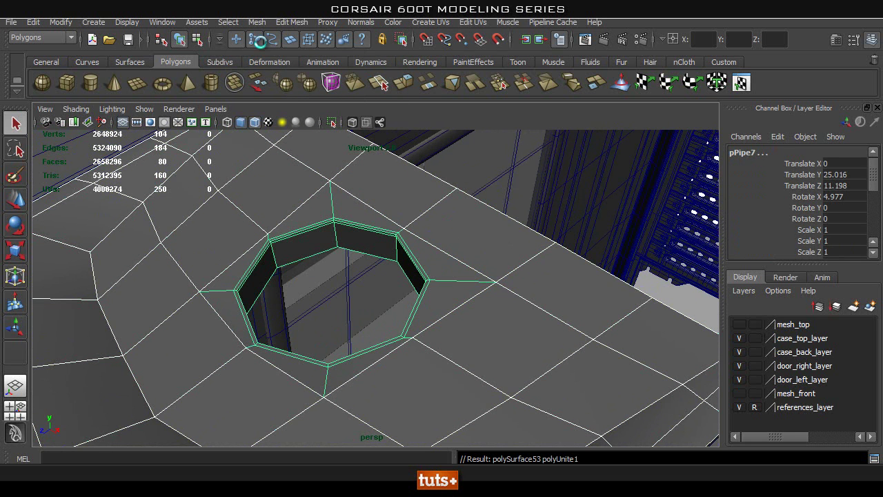
pyautogui.click(33, 22)
pyautogui.moveTo(114, 178)
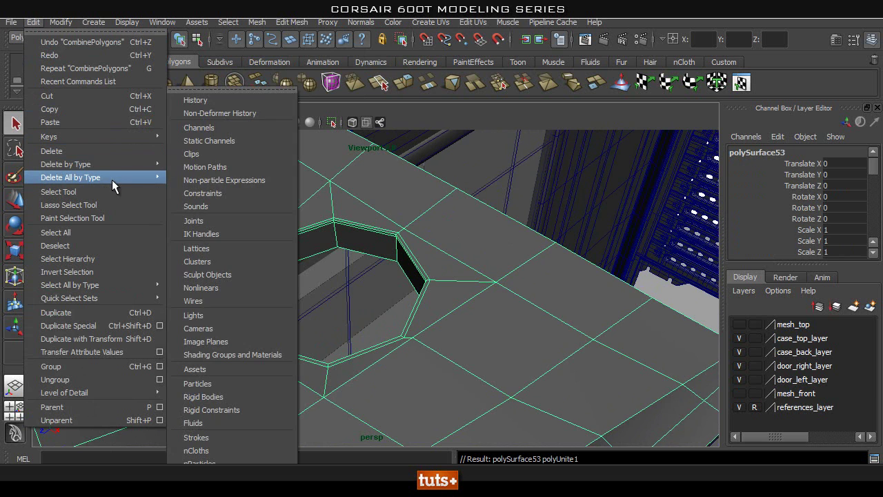
pyautogui.click(196, 100)
# - Merge the overlapping vertices around the hole using a threshold of 0.0050
pyautogui.keyDown('alt'); pyautogui.moveTo(365, 262); pyautogui.dragTo(316, 242); pyautogui.keyUp('alt')
pyautogui.rightClick(329, 245)
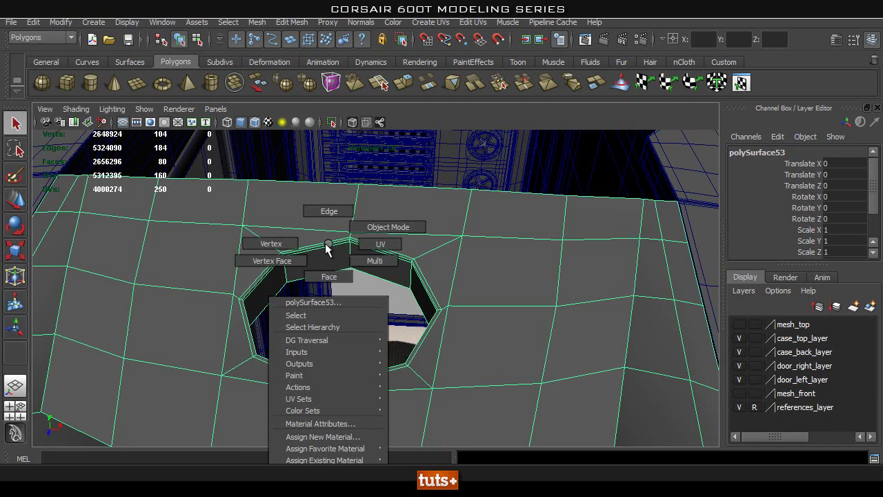
pyautogui.click(272, 243)
pyautogui.moveTo(190, 199); pyautogui.dragTo(495, 400)
pyautogui.keyDown('shift'); pyautogui.rightClick(342, 305); pyautogui.keyUp('shift')
pyautogui.keyDown('shift'); pyautogui.moveTo(343, 305); pyautogui.dragTo(443, 261, button='right'); pyautogui.keyUp('shift')
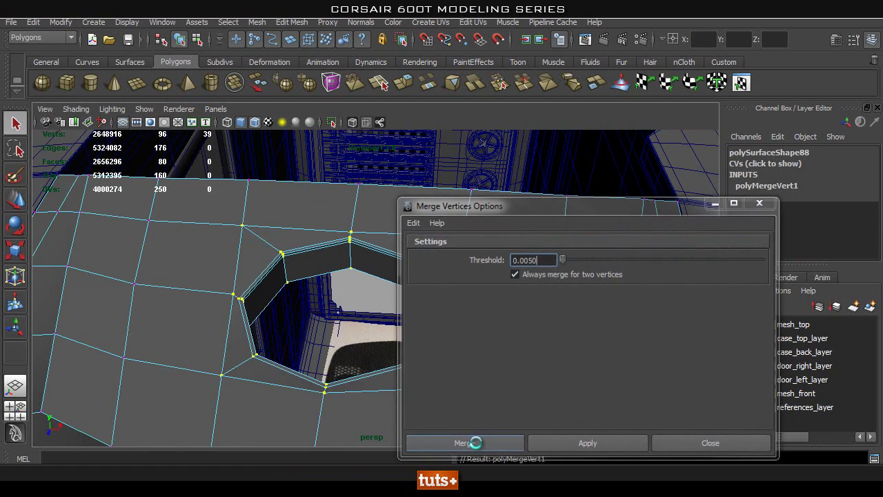
pyautogui.keyDown('alt'); pyautogui.moveTo(516, 370); pyautogui.dragTo(445, 303); pyautogui.keyUp('alt')
# - Isolate the combined panel in the viewport and show it with smooth mesh preview
pyautogui.moveTo(457, 289); pyautogui.dragTo(517, 216, button='right')
pyautogui.click(517, 165)
pyautogui.keyDown('alt'); pyautogui.moveTo(542, 250); pyautogui.dragTo(376, 228); pyautogui.keyUp('alt')
pyautogui.click(454, 266)
pyautogui.click(331, 122)
pyautogui.click(531, 202)
pyautogui.click(438, 266)
pyautogui.press('3')
pyautogui.click(380, 249)
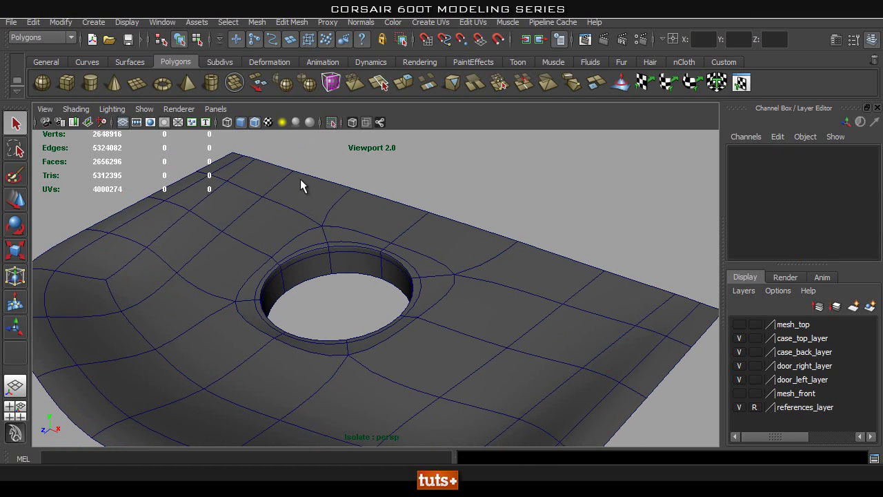
pyautogui.keyDown('alt'); pyautogui.moveTo(291, 205); pyautogui.dragTo(305, 229); pyautogui.keyUp('alt')
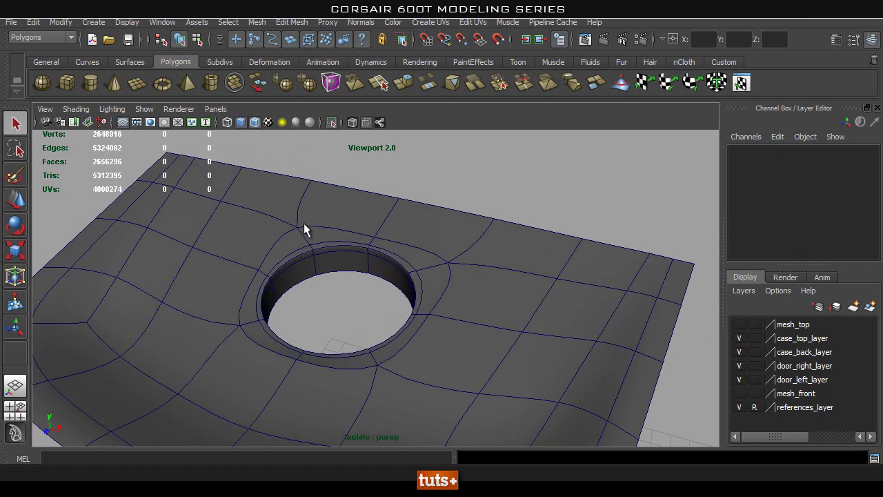
# - Turn off the wireframe overlay and examine the smoothed rim of the hole up close
pyautogui.click(254, 124)
pyautogui.moveTo(311, 272)
pyautogui.keyDown('alt'); pyautogui.mouseDown()
pyautogui.moveTo(432, 255)
pyautogui.moveTo(402, 266)
pyautogui.mouseUp(); pyautogui.keyUp('alt')
pyautogui.keyDown('alt'); pyautogui.moveTo(403, 266); pyautogui.dragTo(521, 310, button='right'); pyautogui.keyUp('alt')
pyautogui.keyDown('alt'); pyautogui.moveTo(518, 294); pyautogui.dragTo(582, 289); pyautogui.keyUp('alt')
pyautogui.click(582, 290)
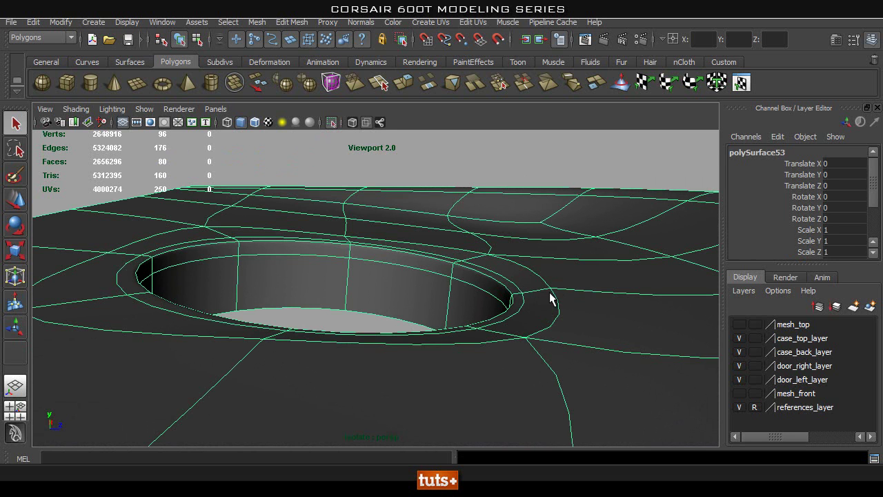
pyautogui.keyDown('alt'); pyautogui.moveTo(474, 353); pyautogui.dragTo(315, 312, button='right'); pyautogui.keyUp('alt')
pyautogui.keyDown('alt'); pyautogui.moveTo(315, 311); pyautogui.dragTo(457, 331); pyautogui.keyUp('alt')
# - Return the panel to unsmoothed display and delete the faces of the hole's inner vertical wall
pyautogui.press('1')
pyautogui.keyDown('alt'); pyautogui.moveTo(526, 312); pyautogui.dragTo(341, 310); pyautogui.keyUp('alt')
pyautogui.keyDown('alt'); pyautogui.moveTo(341, 310); pyautogui.dragTo(523, 326, button='right'); pyautogui.keyUp('alt')
pyautogui.keyDown('alt'); pyautogui.moveTo(523, 326); pyautogui.dragTo(427, 316, button='middle'); pyautogui.keyUp('alt')
pyautogui.moveTo(299, 305); pyautogui.dragTo(329, 277, button='right')
pyautogui.moveTo(329, 277); pyautogui.dragTo(456, 286)
pyautogui.press('F10')
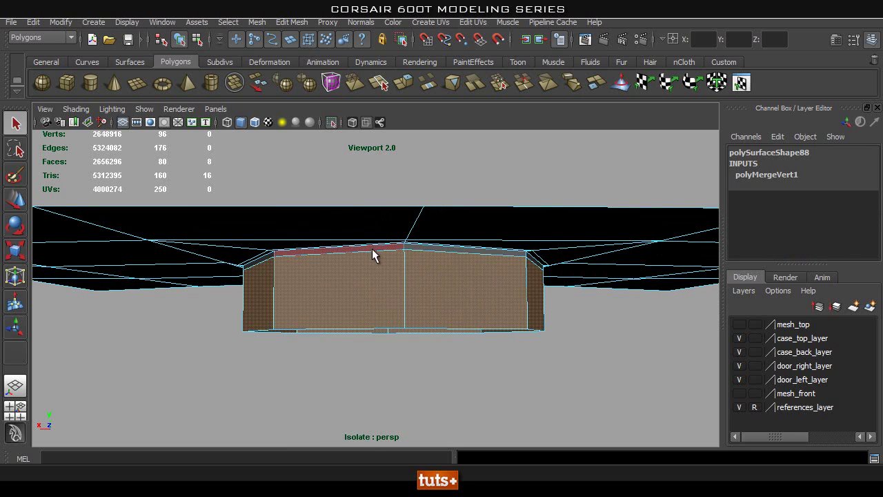
pyautogui.keyDown('shift'); pyautogui.click(430, 254); pyautogui.keyUp('shift')
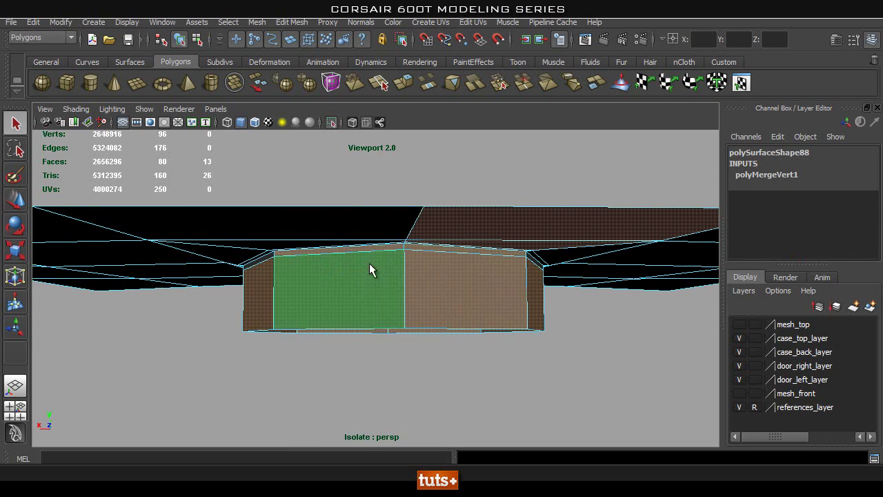
pyautogui.click(587, 303)
pyautogui.click(458, 311)
pyautogui.hotkey('shift', '.')
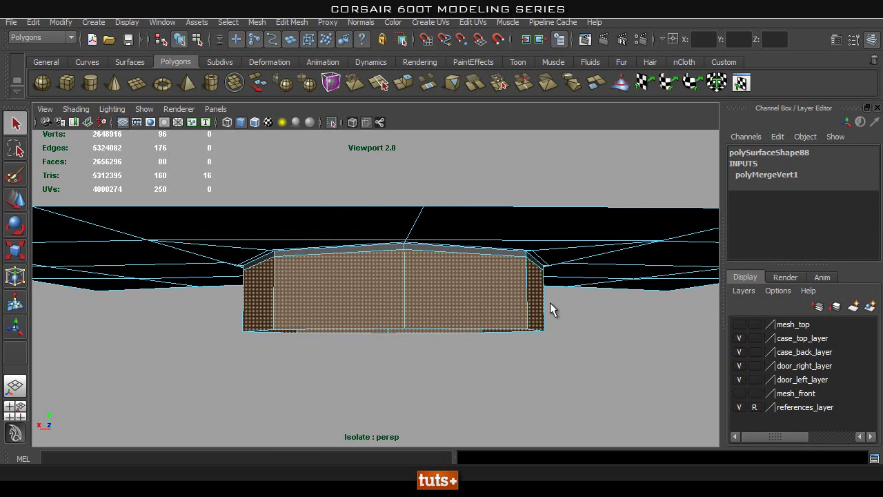
pyautogui.press('Delete')
# - Delete the thin strip of faces remaining along the hole's inner rim
pyautogui.click(390, 251)
pyautogui.hotkey('shift', '.')
pyautogui.press('Delete')
# - Select the floor faces around the hole and scale them flat along the vertical axis
pyautogui.keyDown('alt'); pyautogui.moveTo(507, 289); pyautogui.dragTo(381, 343); pyautogui.keyUp('alt')
pyautogui.rightClick(405, 233)
pyautogui.keyDown('alt'); pyautogui.moveTo(406, 234); pyautogui.dragTo(339, 329); pyautogui.keyUp('alt')
pyautogui.moveTo(265, 253); pyautogui.dragTo(489, 395)
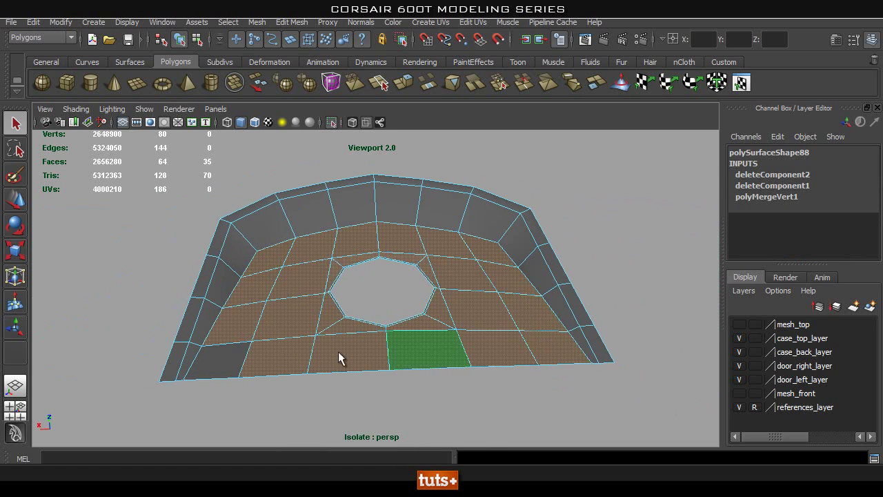
pyautogui.keyDown('shift'); pyautogui.click(225, 366); pyautogui.keyUp('shift')
pyautogui.keyDown('alt'); pyautogui.moveTo(389, 355); pyautogui.dragTo(309, 305); pyautogui.keyUp('alt')
pyautogui.keyDown('alt'); pyautogui.moveTo(309, 305); pyautogui.dragTo(449, 292, button='right'); pyautogui.keyUp('alt')
pyautogui.press('w')
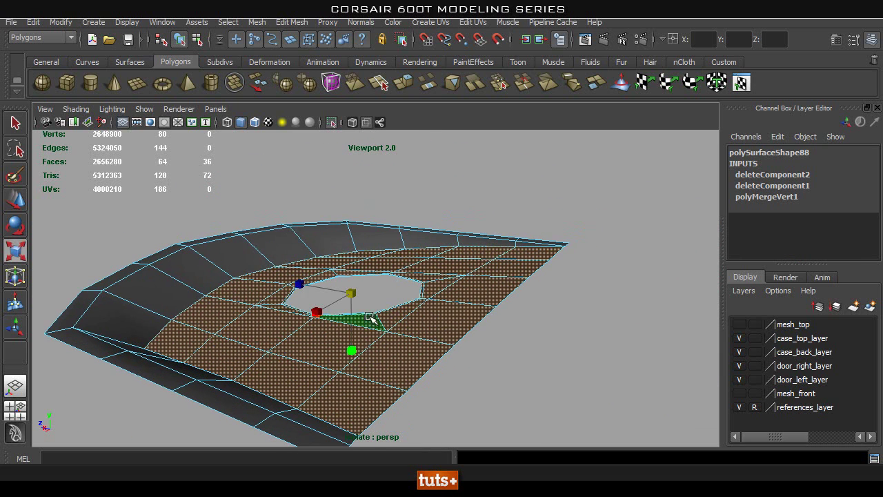
pyautogui.click(353, 351)
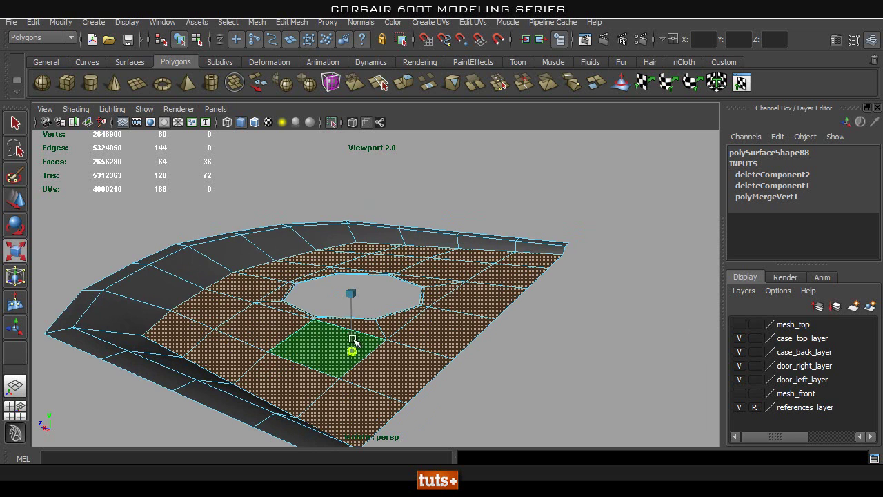
pyautogui.moveTo(351, 257); pyautogui.dragTo(355, 280)
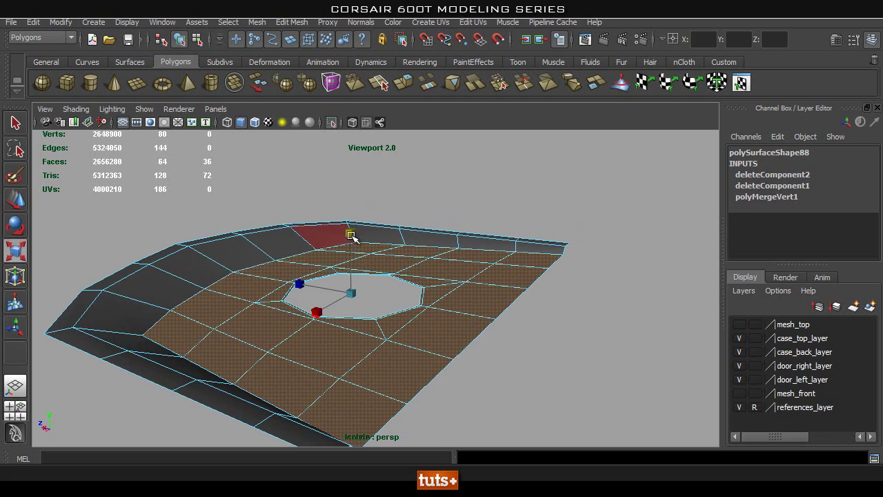
# - Try to adjust the height and tilt of the flattened floor faces with the Move and Rotate tools
pyautogui.keyDown('alt'); pyautogui.moveTo(306, 285); pyautogui.dragTo(356, 316); pyautogui.keyUp('alt')
pyautogui.click(376, 261)
pyautogui.moveTo(376, 261)
pyautogui.keyDown('alt'); pyautogui.mouseDown()
pyautogui.moveTo(401, 272)
pyautogui.moveTo(400, 290)
pyautogui.moveTo(430, 290)
pyautogui.moveTo(304, 254)
pyautogui.moveTo(394, 300)
pyautogui.moveTo(561, 292)
pyautogui.moveTo(513, 289)
pyautogui.moveTo(511, 276)
pyautogui.moveTo(483, 262)
pyautogui.moveTo(374, 269)
pyautogui.mouseUp(); pyautogui.keyUp('alt')
pyautogui.press('e')
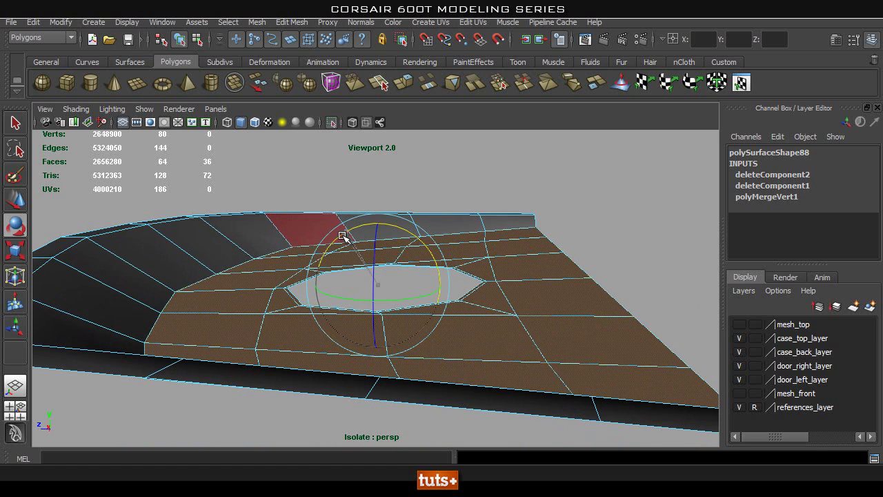
pyautogui.press('w')
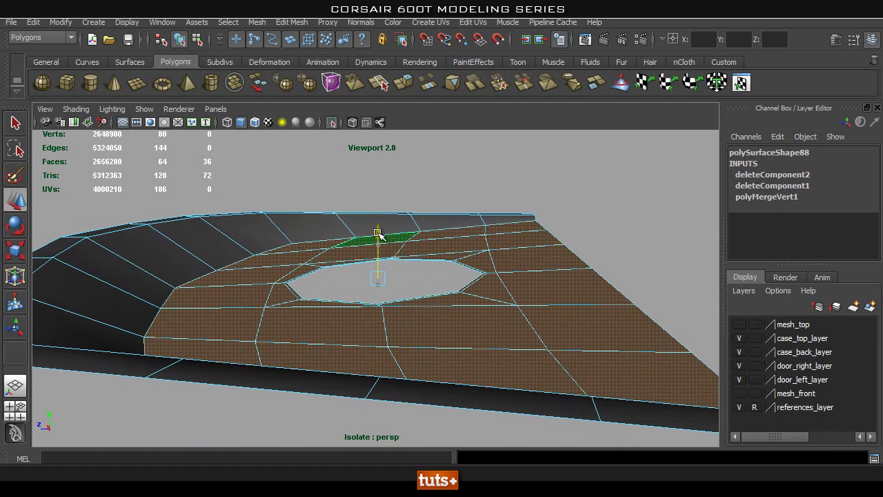
pyautogui.keyDown('alt'); pyautogui.moveTo(602, 260); pyautogui.dragTo(452, 269); pyautogui.keyUp('alt')
pyautogui.press('e')
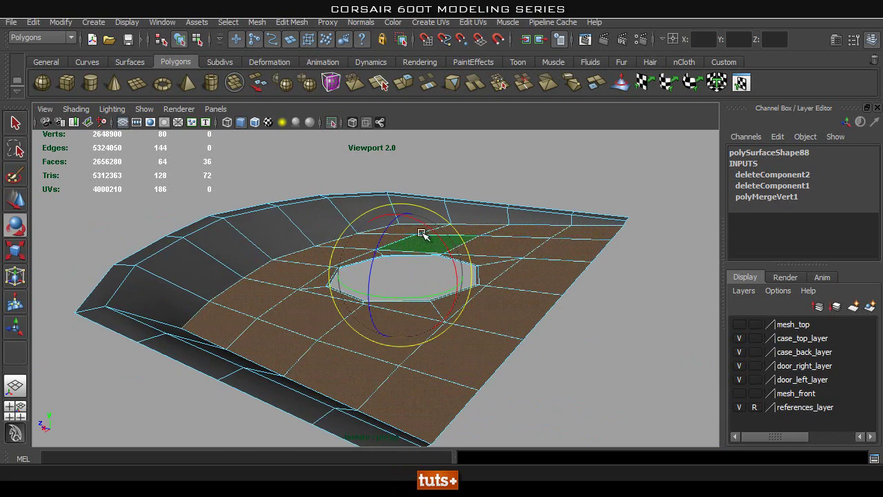
pyautogui.keyDown('alt'); pyautogui.moveTo(429, 229); pyautogui.dragTo(438, 270); pyautogui.keyUp('alt')
# - Undo the floor faces' move, tilt and flattening
pyautogui.hotkey('ctrl', 'z')
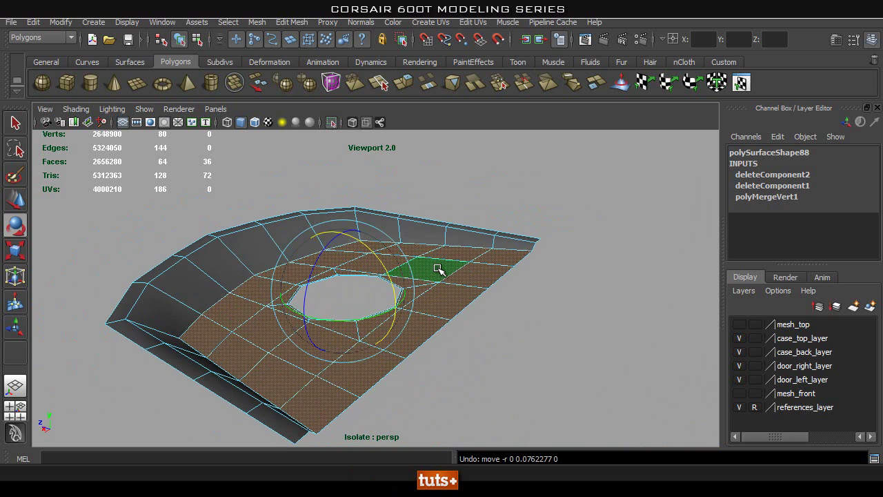
pyautogui.hotkey('ctrl', 'z')
pyautogui.hotkey('ctrl', 'z')
pyautogui.hotkey('ctrl', 'z')
pyautogui.hotkey('ctrl', 'z')
pyautogui.hotkey('ctrl', 'z')
pyautogui.hotkey('ctrl', 'z')
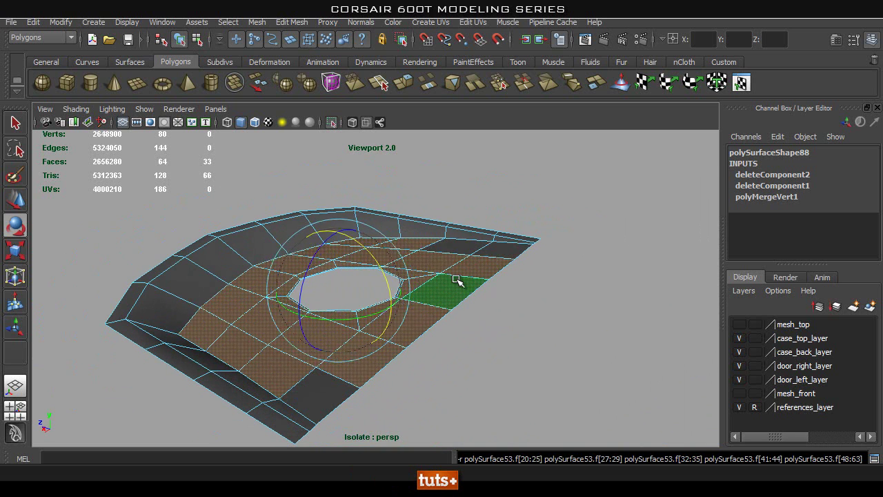
# - Insert an edge loop close to the border between the panel's floor and its curved side wall
pyautogui.keyDown('alt'); pyautogui.moveTo(497, 332); pyautogui.dragTo(263, 256); pyautogui.keyUp('alt')
pyautogui.click(292, 22)
pyautogui.click(341, 150)
pyautogui.keyDown('alt'); pyautogui.moveTo(262, 256); pyautogui.dragTo(508, 187); pyautogui.keyUp('alt')
pyautogui.keyDown('alt'); pyautogui.moveTo(522, 237); pyautogui.dragTo(385, 263); pyautogui.keyUp('alt')
pyautogui.keyDown('alt'); pyautogui.moveTo(384, 262); pyautogui.dragTo(421, 313, button='right'); pyautogui.keyUp('alt')
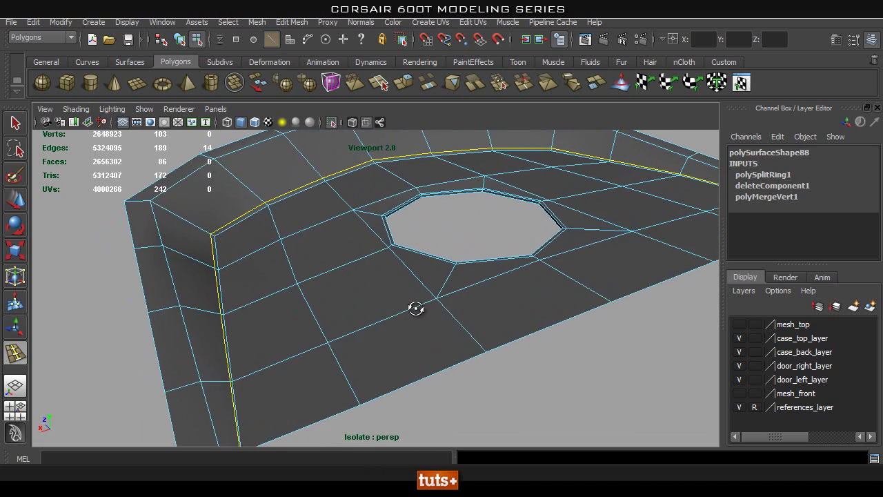
# - Select the panel's floor faces around the hole, including the ones in both end corners
pyautogui.keyDown('alt'); pyautogui.moveTo(422, 314); pyautogui.dragTo(400, 316); pyautogui.keyUp('alt')
pyautogui.keyDown('alt'); pyautogui.moveTo(445, 312); pyautogui.dragTo(423, 300, button='middle'); pyautogui.keyUp('alt')
pyautogui.press('q')
pyautogui.moveTo(390, 231); pyautogui.dragTo(449, 213, button='right')
pyautogui.keyDown('alt'); pyautogui.moveTo(552, 292); pyautogui.dragTo(454, 289); pyautogui.keyUp('alt')
pyautogui.moveTo(453, 233); pyautogui.dragTo(461, 265, button='right')
pyautogui.moveTo(455, 323); pyautogui.dragTo(528, 367)
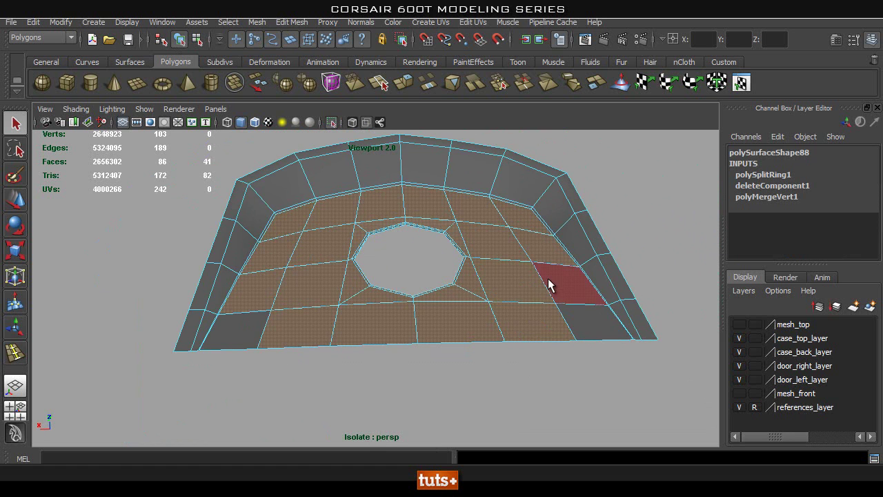
pyautogui.keyDown('shift'); pyautogui.click(220, 324); pyautogui.keyUp('shift')
pyautogui.keyDown('shift'); pyautogui.click(540, 325); pyautogui.keyUp('shift')
pyautogui.keyDown('shift'); pyautogui.moveTo(613, 321); pyautogui.dragTo(570, 325); pyautogui.keyUp('shift')
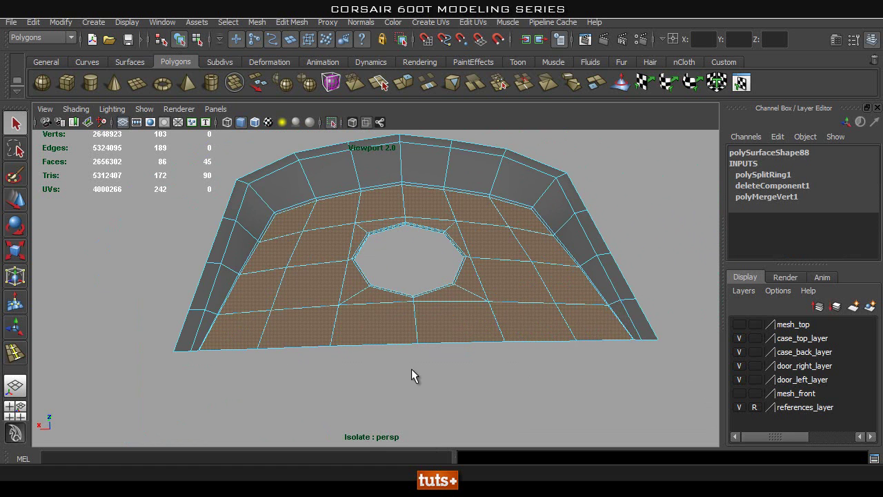
# - Remove the stray narrow border face from the selection and scale the floor faces flat along the vertical axis
pyautogui.scroll(6, 599, 330)
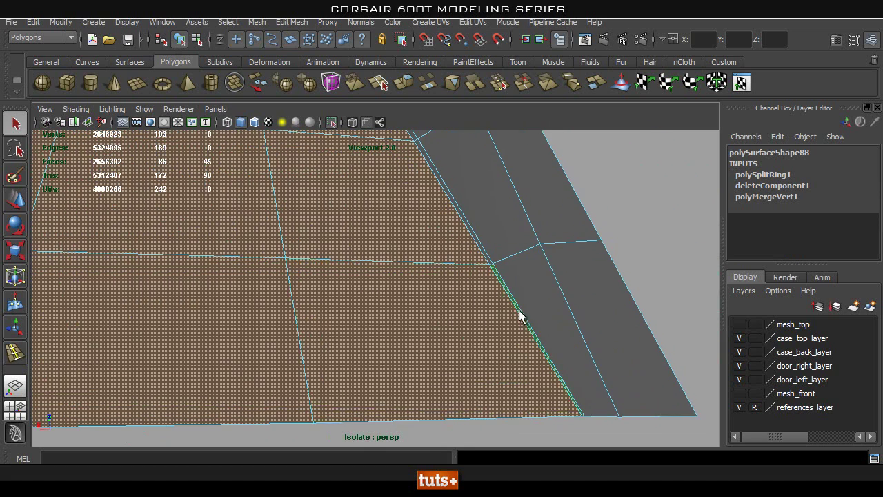
pyautogui.keyDown('alt'); pyautogui.moveTo(530, 320); pyautogui.dragTo(308, 321, button='right'); pyautogui.keyUp('alt')
pyautogui.keyDown('alt'); pyautogui.moveTo(307, 321); pyautogui.dragTo(746, 298, button='middle'); pyautogui.keyUp('alt')
pyautogui.moveTo(352, 307)
pyautogui.keyDown('alt'); pyautogui.mouseDown(button='middle')
pyautogui.moveTo(513, 298)
pyautogui.moveTo(606, 303)
pyautogui.mouseUp(button='middle'); pyautogui.keyUp('alt')
pyautogui.keyDown('alt'); pyautogui.moveTo(314, 322); pyautogui.dragTo(453, 325, button='right'); pyautogui.keyUp('alt')
pyautogui.keyDown('alt'); pyautogui.moveTo(545, 295); pyautogui.dragTo(189, 281, button='right'); pyautogui.keyUp('alt')
pyautogui.keyDown('alt'); pyautogui.moveTo(189, 289); pyautogui.dragTo(361, 276); pyautogui.keyUp('alt')
pyautogui.press('r')
pyautogui.moveTo(349, 336); pyautogui.dragTo(349, 245)
pyautogui.moveTo(351, 338); pyautogui.dragTo(352, 296)
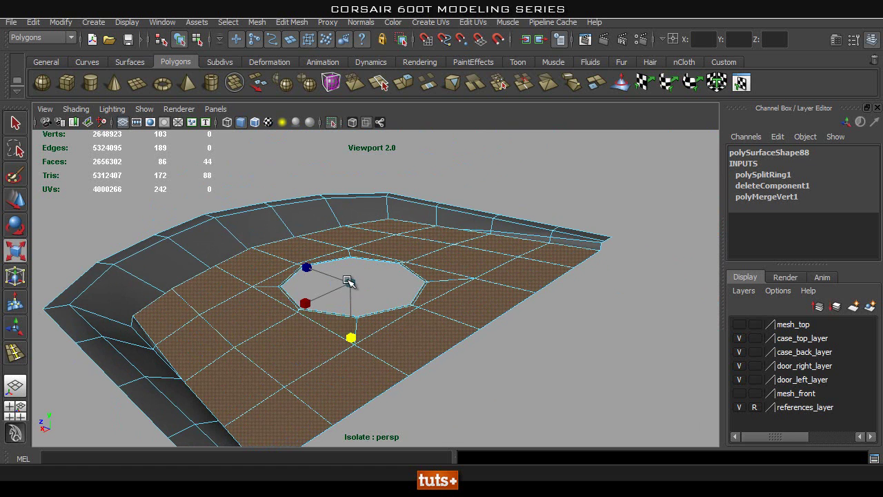
# - Adjust the height and tilt of the flattened floor faces to fit the surrounding side wall
pyautogui.keyDown('alt'); pyautogui.moveTo(350, 306); pyautogui.dragTo(391, 338); pyautogui.keyUp('alt')
pyautogui.press('w')
pyautogui.keyDown('alt'); pyautogui.moveTo(345, 243); pyautogui.dragTo(348, 268); pyautogui.keyUp('alt')
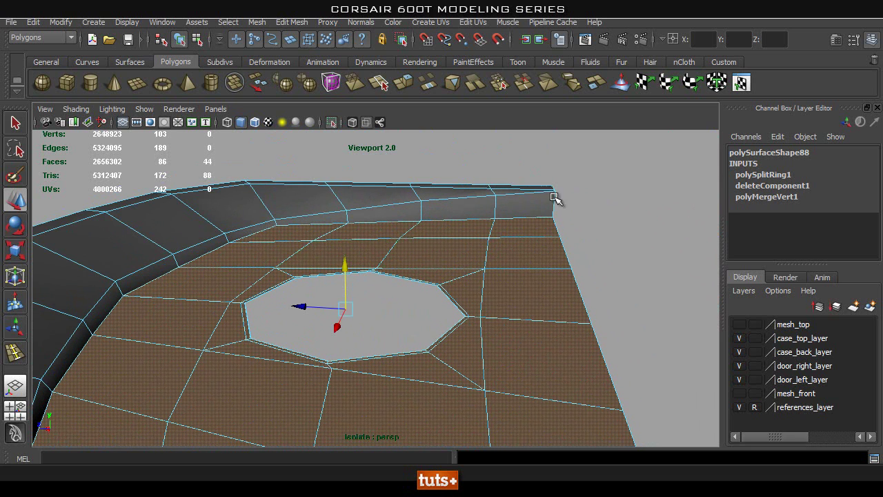
pyautogui.keyDown('alt'); pyautogui.moveTo(529, 201); pyautogui.dragTo(366, 279); pyautogui.keyUp('alt')
pyautogui.press('e')
pyautogui.press('w')
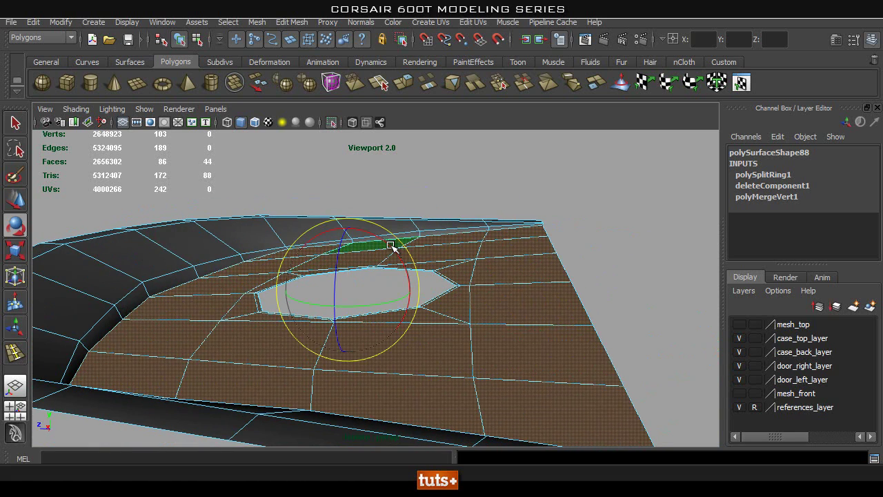
pyautogui.keyDown('alt'); pyautogui.moveTo(349, 245); pyautogui.dragTo(282, 231); pyautogui.keyUp('alt')
# - Delete the redundant edge loop along the border between the floor and the side wall
pyautogui.press('q')
pyautogui.moveTo(283, 231); pyautogui.dragTo(284, 201, button='right')
pyautogui.doubleClick(337, 254)
pyautogui.keyDown('shift'); pyautogui.moveTo(338, 213); pyautogui.dragTo(282, 232, button='right'); pyautogui.keyUp('shift')
pyautogui.keyDown('alt'); pyautogui.moveTo(282, 232); pyautogui.dragTo(422, 235); pyautogui.keyUp('alt')
# - Examine the flattened floor and hole in smooth mesh preview and return the panel to unsmoothed display
pyautogui.moveTo(423, 243); pyautogui.dragTo(484, 219, button='right')
pyautogui.press('3')
pyautogui.click(408, 174)
pyautogui.keyDown('alt'); pyautogui.moveTo(407, 174); pyautogui.dragTo(338, 185); pyautogui.keyUp('alt')
pyautogui.keyDown('alt'); pyautogui.moveTo(514, 343); pyautogui.dragTo(443, 375); pyautogui.keyUp('alt')
pyautogui.keyDown('alt'); pyautogui.moveTo(457, 338); pyautogui.dragTo(339, 310); pyautogui.keyUp('alt')
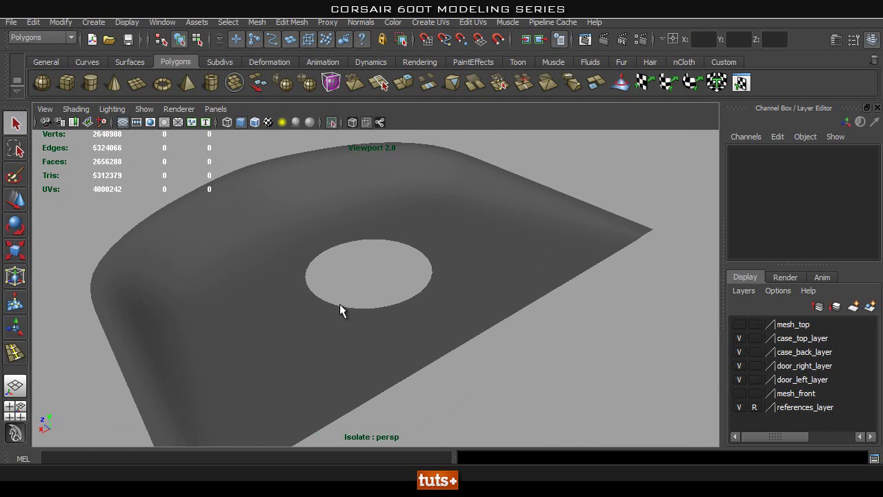
pyautogui.click(339, 309)
pyautogui.press('1')
pyautogui.keyDown('alt'); pyautogui.moveTo(394, 322); pyautogui.dragTo(453, 301); pyautogui.keyUp('alt')
pyautogui.keyDown('alt'); pyautogui.moveTo(409, 325); pyautogui.dragTo(277, 226); pyautogui.keyUp('alt')
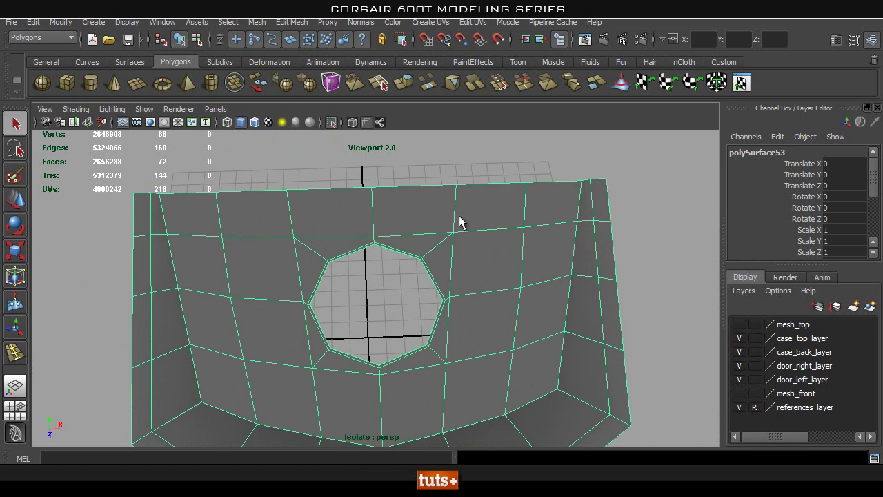
pyautogui.keyDown('alt'); pyautogui.moveTo(470, 308); pyautogui.dragTo(429, 238); pyautogui.keyUp('alt')
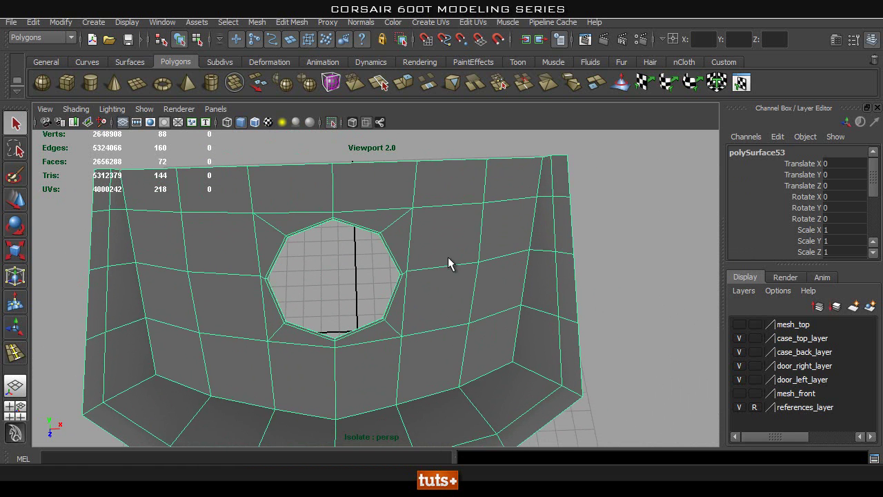
# - Show the whole case and examine how the panel fits the surrounding parts and the reference image
pyautogui.click(332, 122)
pyautogui.keyDown('alt'); pyautogui.moveTo(435, 250); pyautogui.dragTo(380, 229); pyautogui.keyUp('alt')
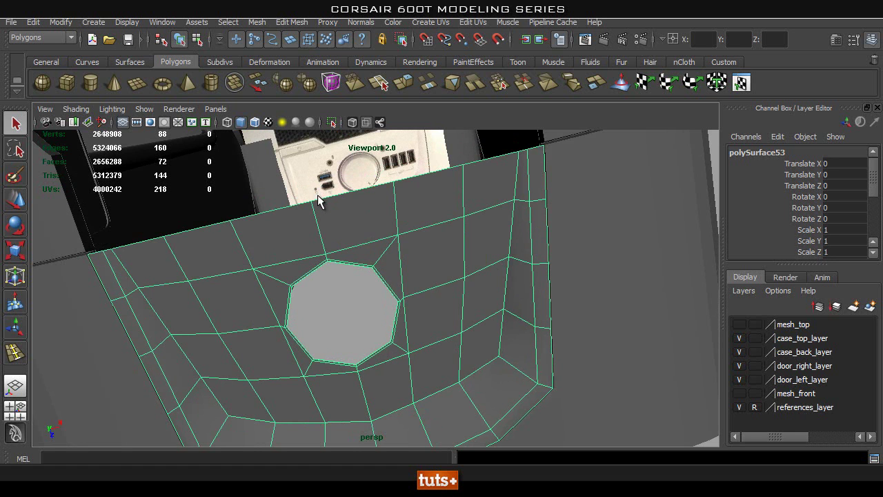
pyautogui.keyDown('alt'); pyautogui.moveTo(324, 194); pyautogui.dragTo(370, 194, button='middle'); pyautogui.keyUp('alt')
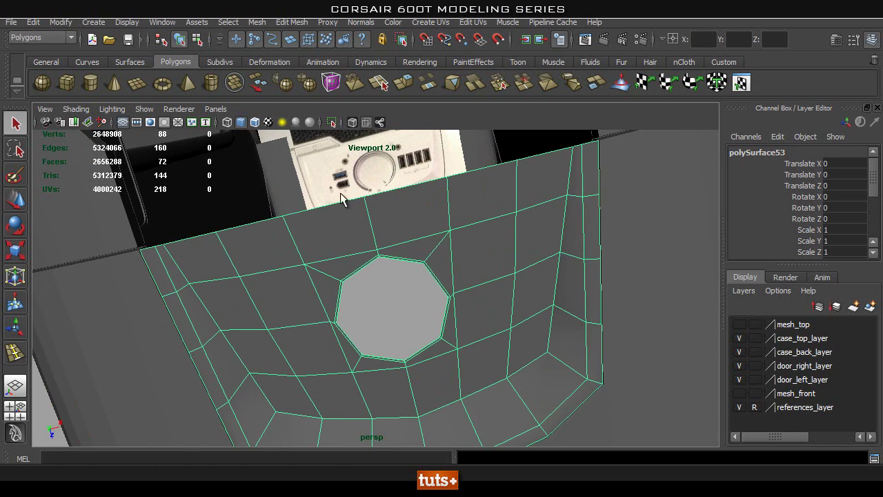
pyautogui.keyDown('alt'); pyautogui.moveTo(371, 196); pyautogui.dragTo(419, 194, button='right'); pyautogui.keyUp('alt')
pyautogui.keyDown('alt'); pyautogui.moveTo(279, 197); pyautogui.dragTo(386, 272, button='middle'); pyautogui.keyUp('alt')
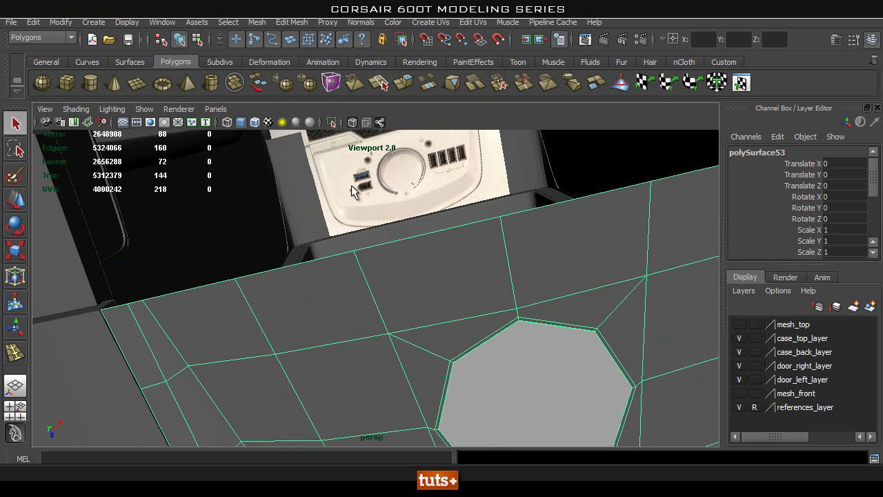
pyautogui.keyDown('alt'); pyautogui.moveTo(547, 259); pyautogui.dragTo(299, 220, button='right'); pyautogui.keyUp('alt')
pyautogui.keyDown('alt'); pyautogui.moveTo(299, 221); pyautogui.dragTo(396, 306); pyautogui.keyUp('alt')
pyautogui.keyDown('alt'); pyautogui.moveTo(396, 306); pyautogui.dragTo(384, 310, button='middle'); pyautogui.keyUp('alt')
pyautogui.keyDown('alt'); pyautogui.moveTo(384, 311); pyautogui.dragTo(354, 369); pyautogui.keyUp('alt')
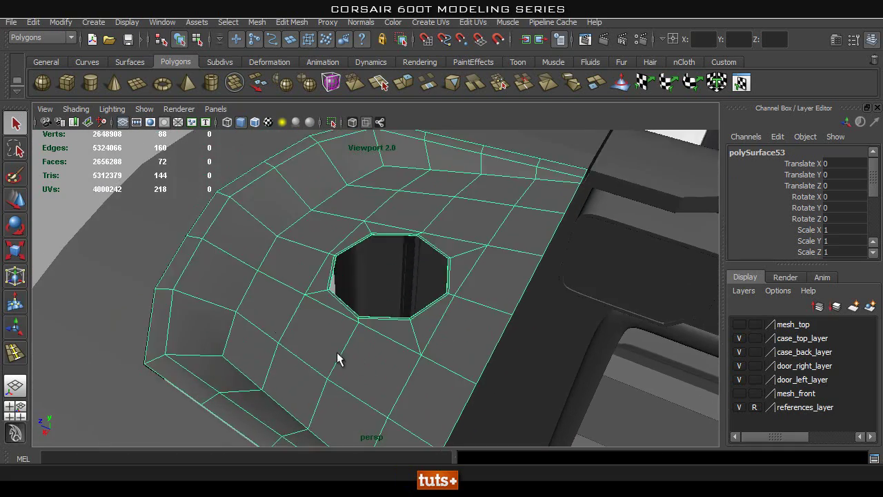
pyautogui.keyDown('alt'); pyautogui.moveTo(175, 312); pyautogui.dragTo(406, 289); pyautogui.keyUp('alt')
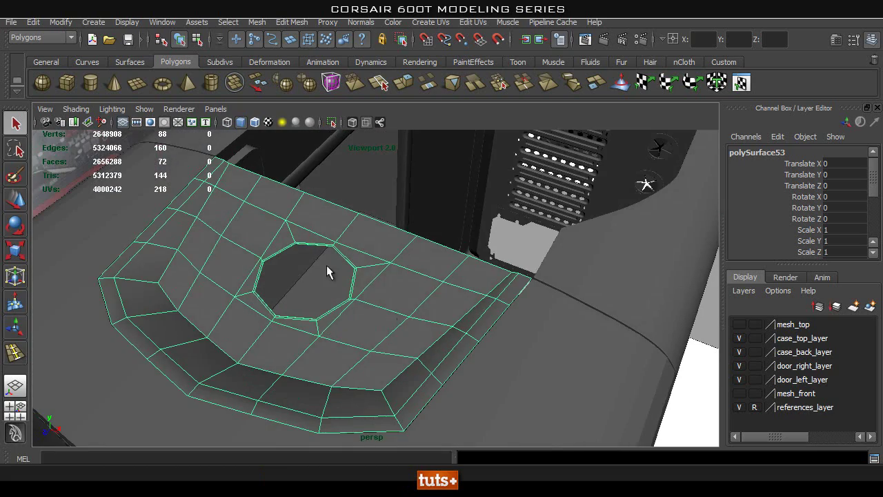
pyautogui.keyDown('alt'); pyautogui.moveTo(319, 322); pyautogui.dragTo(297, 249); pyautogui.keyUp('alt')
# - Isolate the panel again, select its complete outer border edge loop and extrude it slightly downward as a skirt
pyautogui.click(334, 123)
pyautogui.keyDown('alt'); pyautogui.moveTo(241, 305); pyautogui.dragTo(341, 233); pyautogui.keyUp('alt')
pyautogui.keyDown('alt'); pyautogui.moveTo(234, 245); pyautogui.dragTo(347, 243); pyautogui.keyUp('alt')
pyautogui.moveTo(347, 243); pyautogui.dragTo(347, 210, button='right')
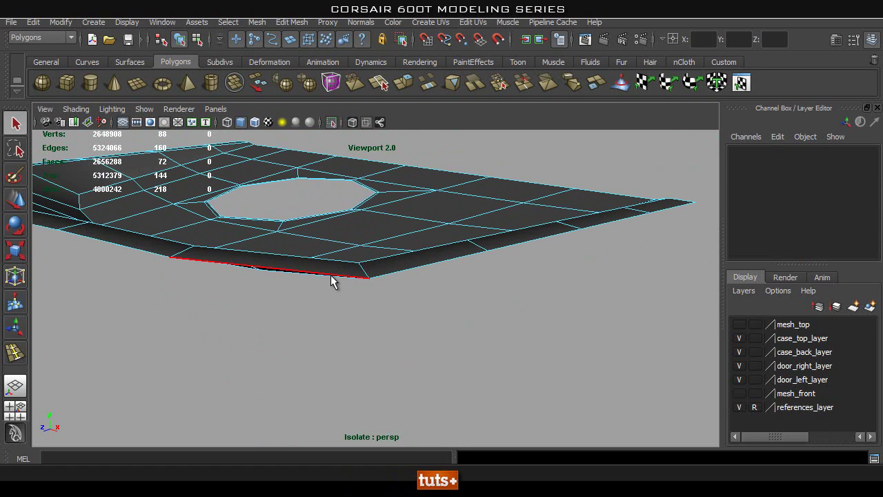
pyautogui.doubleClick(329, 277)
pyautogui.keyDown('alt'); pyautogui.moveTo(330, 277); pyautogui.dragTo(286, 97); pyautogui.keyUp('alt')
pyautogui.click(302, 22)
pyautogui.click(311, 57)
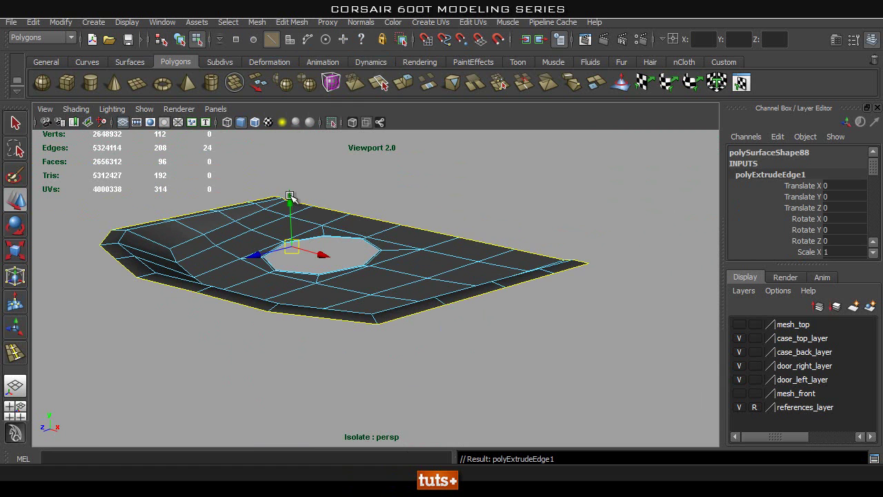
pyautogui.moveTo(289, 197); pyautogui.dragTo(291, 212)
# - Insert support edge loops close to both sides of the panel's outer edge, on the skirt and on the lip
pyautogui.keyDown('alt'); pyautogui.moveTo(282, 229); pyautogui.dragTo(481, 262, button='right'); pyautogui.keyUp('alt')
pyautogui.click(302, 23)
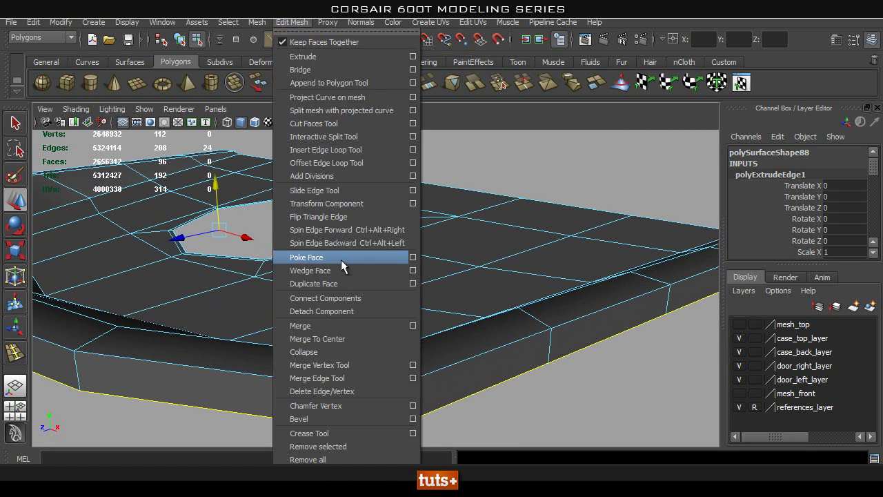
pyautogui.click(338, 150)
pyautogui.keyDown('alt'); pyautogui.moveTo(318, 254); pyautogui.dragTo(416, 366, button='right'); pyautogui.keyUp('alt')
pyautogui.keyDown('alt'); pyautogui.moveTo(395, 333); pyautogui.dragTo(387, 285, button='middle'); pyautogui.keyUp('alt')
pyautogui.click(351, 318)
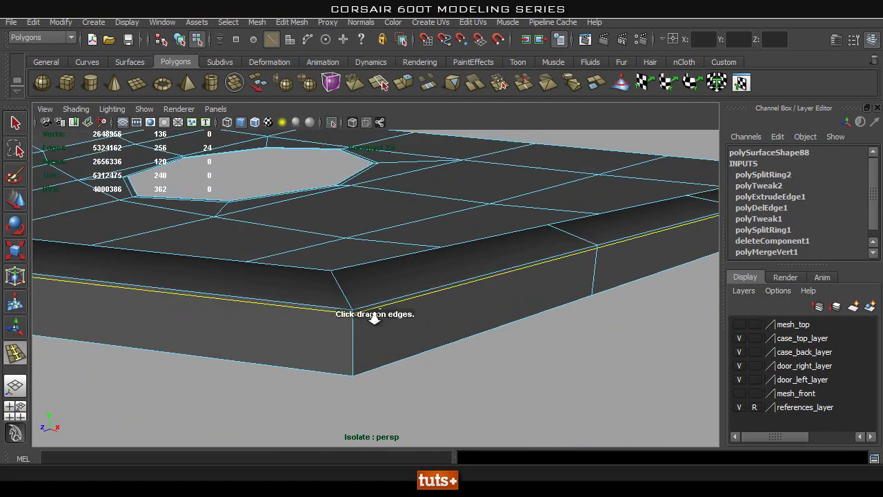
pyautogui.keyDown('alt'); pyautogui.moveTo(416, 310); pyautogui.dragTo(370, 343); pyautogui.keyUp('alt')
pyautogui.keyDown('alt'); pyautogui.moveTo(365, 272); pyautogui.dragTo(245, 262); pyautogui.keyUp('alt')
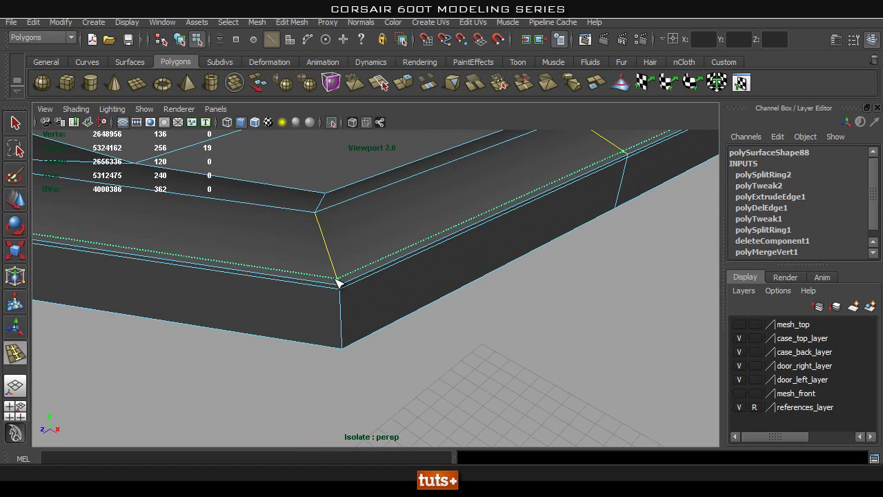
pyautogui.click(338, 283)
# - Insert support edge loops close to both sides of the lip's inner edge, where it meets the side wall
pyautogui.keyDown('alt'); pyautogui.moveTo(335, 285); pyautogui.dragTo(326, 277); pyautogui.keyUp('alt')
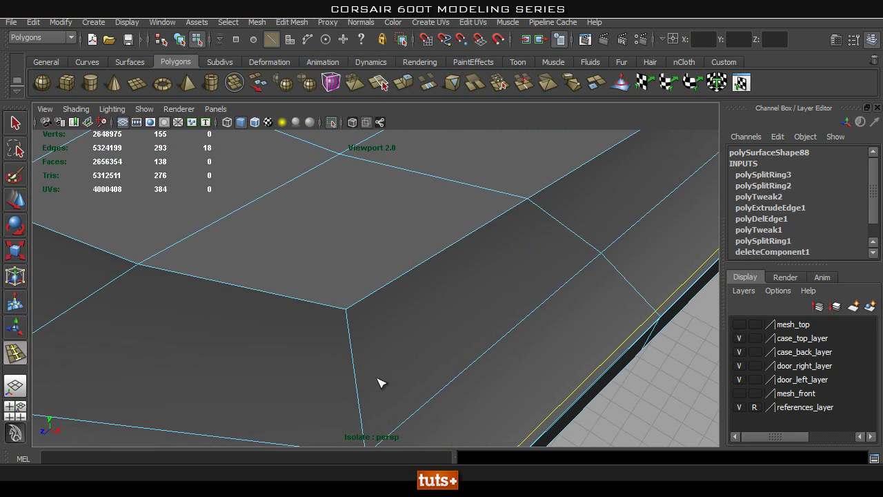
pyautogui.keyDown('alt'); pyautogui.moveTo(383, 402); pyautogui.dragTo(367, 289); pyautogui.keyUp('alt')
pyautogui.keyDown('alt'); pyautogui.moveTo(375, 241); pyautogui.dragTo(358, 370); pyautogui.keyUp('alt')
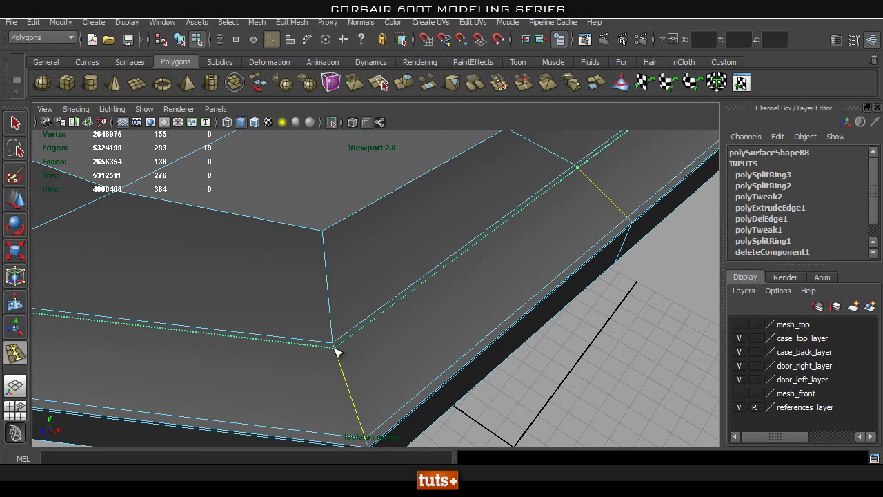
pyautogui.click(336, 351)
pyautogui.keyDown('alt'); pyautogui.moveTo(414, 349); pyautogui.dragTo(501, 336); pyautogui.keyUp('alt')
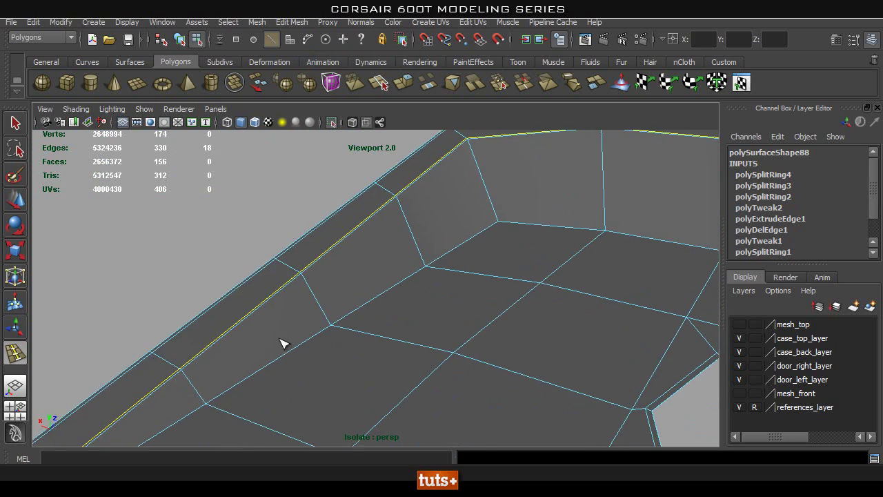
pyautogui.keyDown('alt'); pyautogui.moveTo(269, 341); pyautogui.dragTo(345, 316); pyautogui.keyUp('alt')
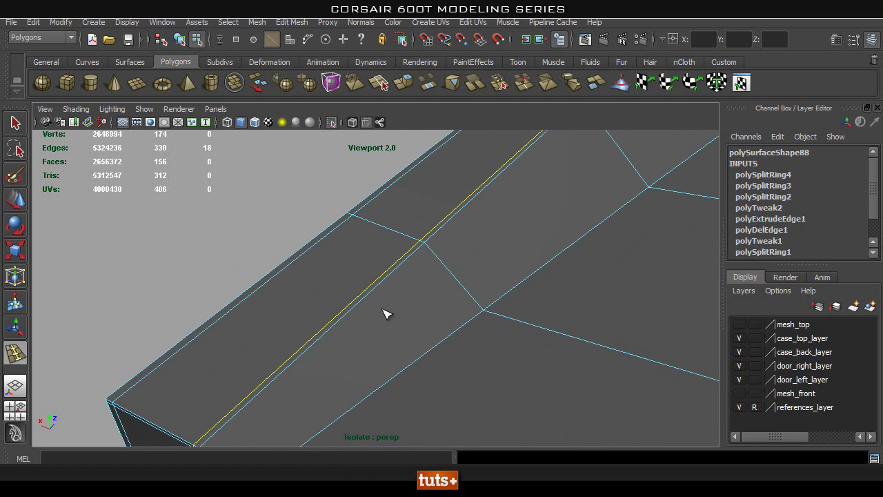
pyautogui.click(425, 253)
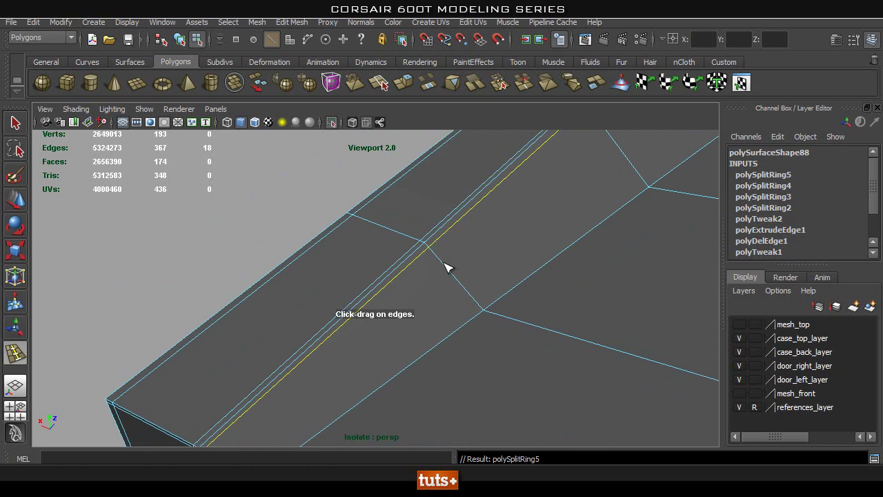
# - Insert support edge loops along the foot of the side wall and along both straight sides of the floor
pyautogui.click(469, 320)
pyautogui.keyDown('alt'); pyautogui.moveTo(469, 320); pyautogui.dragTo(407, 369); pyautogui.keyUp('alt')
pyautogui.keyDown('alt'); pyautogui.moveTo(407, 369); pyautogui.dragTo(232, 298, button='right'); pyautogui.keyUp('alt')
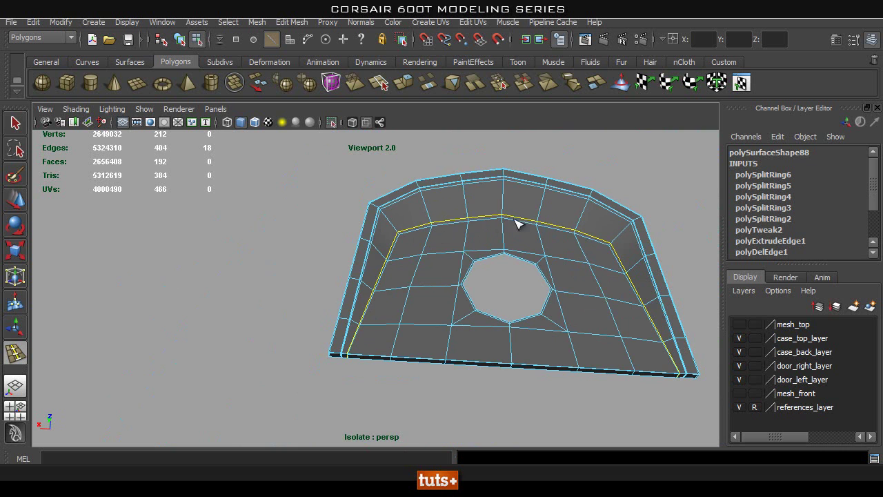
pyautogui.keyDown('alt'); pyautogui.moveTo(288, 297); pyautogui.dragTo(431, 304, button='right'); pyautogui.keyUp('alt')
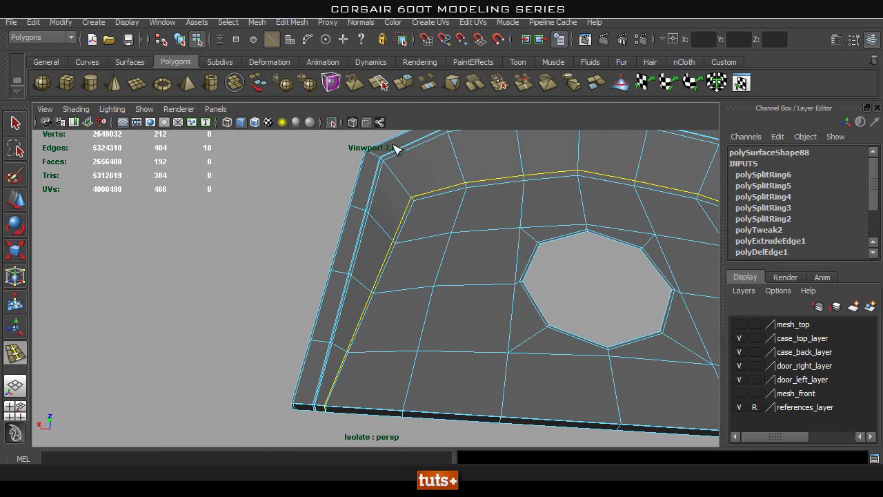
pyautogui.click(404, 248)
pyautogui.keyDown('alt'); pyautogui.moveTo(331, 311); pyautogui.dragTo(420, 288, button='right'); pyautogui.keyUp('alt')
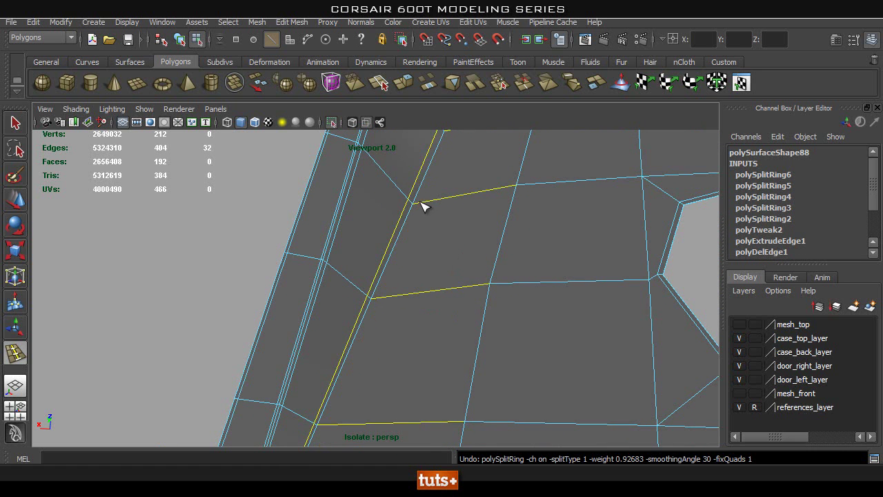
pyautogui.keyDown('alt'); pyautogui.moveTo(517, 271); pyautogui.dragTo(419, 261, button='right'); pyautogui.keyUp('alt')
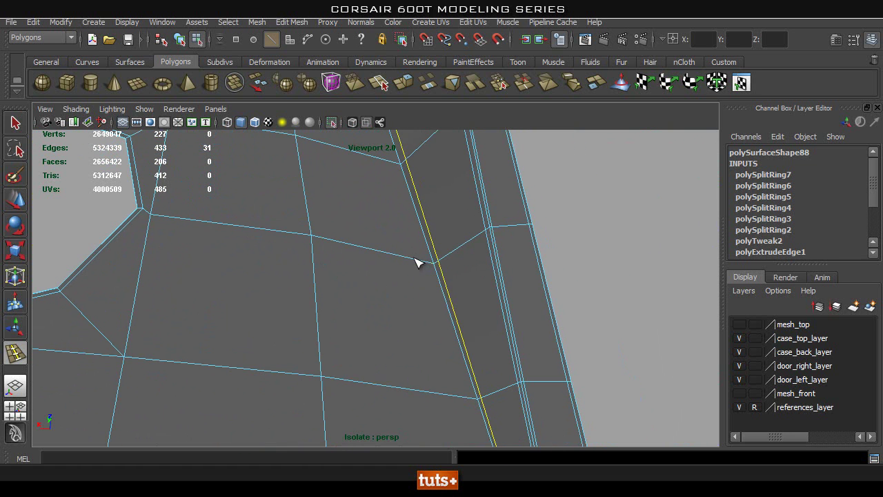
pyautogui.click(429, 272)
pyautogui.keyDown('alt'); pyautogui.moveTo(491, 263); pyautogui.dragTo(345, 282, button='right'); pyautogui.keyUp('alt')
# - Select the surplus partial edge loop running through one floor corner and delete it
pyautogui.press('q')
pyautogui.moveTo(333, 237); pyautogui.dragTo(331, 169, button='right')
pyautogui.click(567, 183)
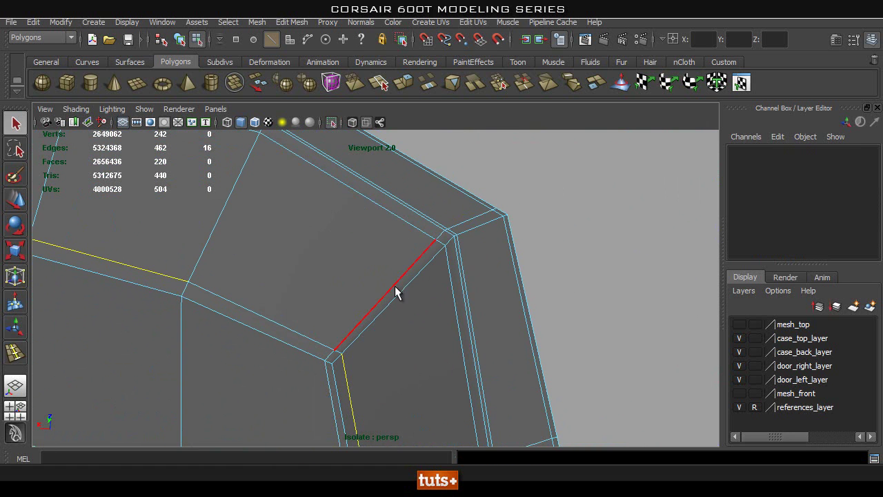
pyautogui.click(332, 359)
pyautogui.keyDown('alt'); pyautogui.moveTo(485, 226); pyautogui.dragTo(489, 302, button='right'); pyautogui.keyUp('alt')
pyautogui.keyDown('alt'); pyautogui.moveTo(489, 302); pyautogui.dragTo(407, 193); pyautogui.keyUp('alt')
pyautogui.keyDown('alt'); pyautogui.moveTo(298, 202); pyautogui.dragTo(363, 249); pyautogui.keyUp('alt')
pyautogui.keyDown('shift'); pyautogui.moveTo(362, 249); pyautogui.dragTo(314, 258, button='right'); pyautogui.keyUp('shift')
# - Delete the matching surplus partial edge loop at the opposite floor corner
pyautogui.keyDown('alt'); pyautogui.moveTo(239, 280); pyautogui.dragTo(184, 296); pyautogui.keyUp('alt')
pyautogui.keyDown('alt'); pyautogui.moveTo(183, 296); pyautogui.dragTo(410, 298, button='right'); pyautogui.keyUp('alt')
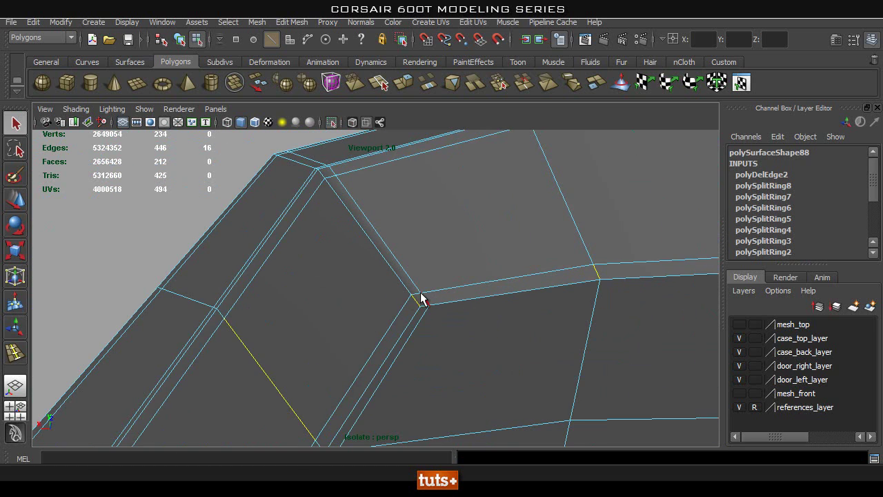
pyautogui.keyDown('alt'); pyautogui.moveTo(177, 231); pyautogui.dragTo(269, 327); pyautogui.keyUp('alt')
pyautogui.keyDown('shift'); pyautogui.moveTo(243, 305); pyautogui.dragTo(187, 323, button='right'); pyautogui.keyUp('shift')
# - Insert a support edge loop on the floor just inside its curved border with the side wall
pyautogui.keyDown('alt'); pyautogui.moveTo(193, 310); pyautogui.dragTo(266, 269); pyautogui.keyUp('alt')
pyautogui.keyDown('alt'); pyautogui.moveTo(484, 271); pyautogui.dragTo(247, 270, button='middle'); pyautogui.keyUp('alt')
pyautogui.keyDown('alt'); pyautogui.moveTo(637, 225); pyautogui.dragTo(369, 270, button='right'); pyautogui.keyUp('alt')
pyautogui.keyDown('alt'); pyautogui.moveTo(369, 270); pyautogui.dragTo(348, 279); pyautogui.keyUp('alt')
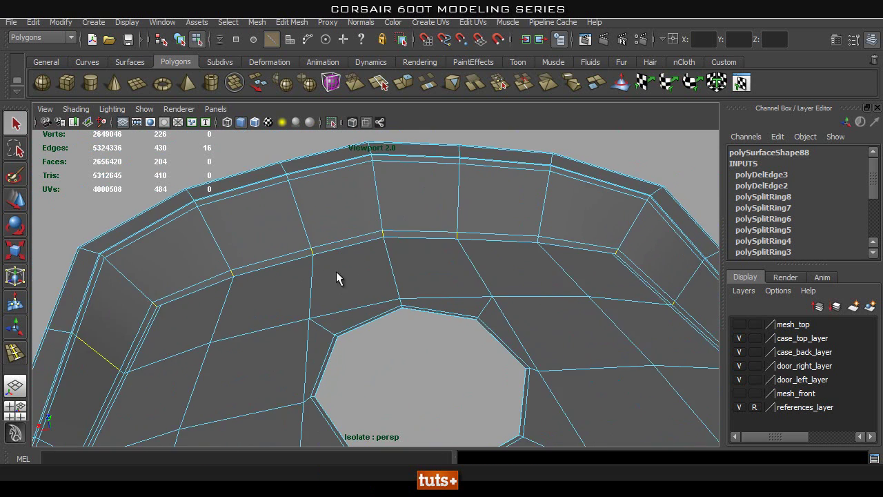
pyautogui.click(292, 23)
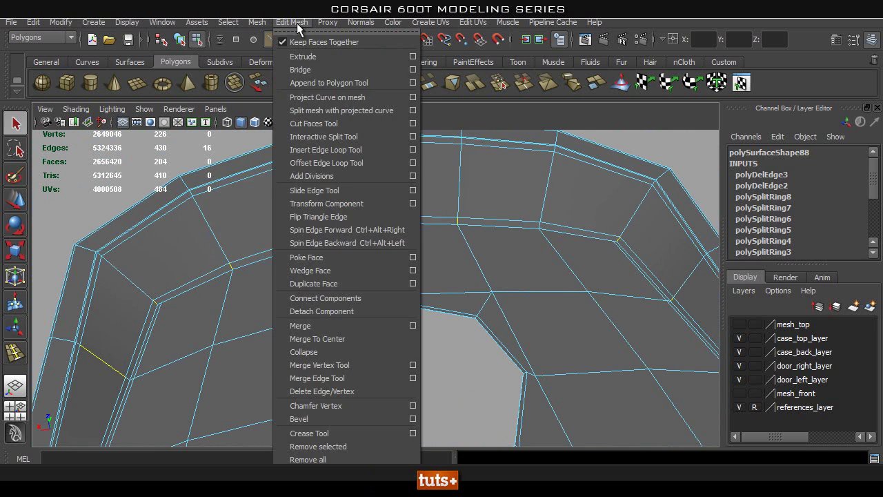
pyautogui.click(339, 149)
pyautogui.moveTo(393, 243); pyautogui.dragTo(390, 234)
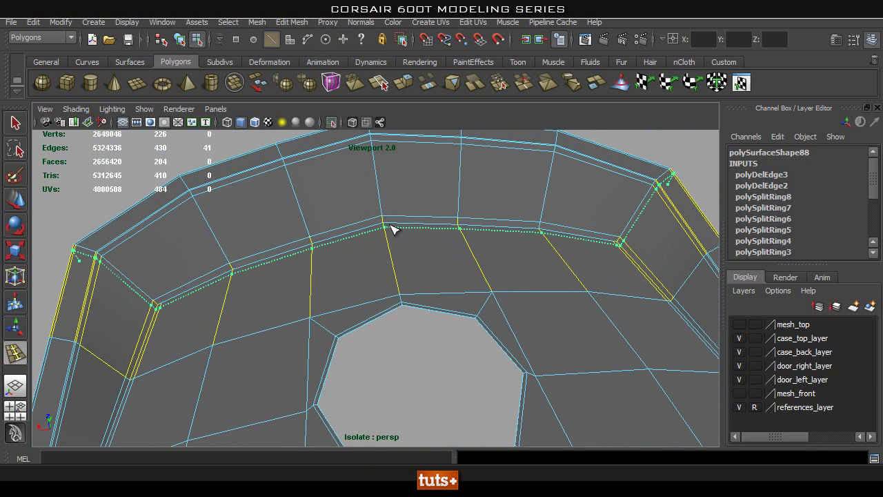
pyautogui.moveTo(390, 225); pyautogui.dragTo(389, 225)
pyautogui.keyDown('alt'); pyautogui.moveTo(101, 301); pyautogui.dragTo(256, 309, button='middle'); pyautogui.keyUp('alt')
pyautogui.keyDown('alt'); pyautogui.moveTo(255, 309); pyautogui.dragTo(327, 310, button='right'); pyautogui.keyUp('alt')
pyautogui.keyDown('alt'); pyautogui.moveTo(108, 298); pyautogui.dragTo(292, 320, button='middle'); pyautogui.keyUp('alt')
# - Delete the surplus part of the new loop that runs across the side wall at the floor corner
pyautogui.press('q')
pyautogui.rightClick(291, 319)
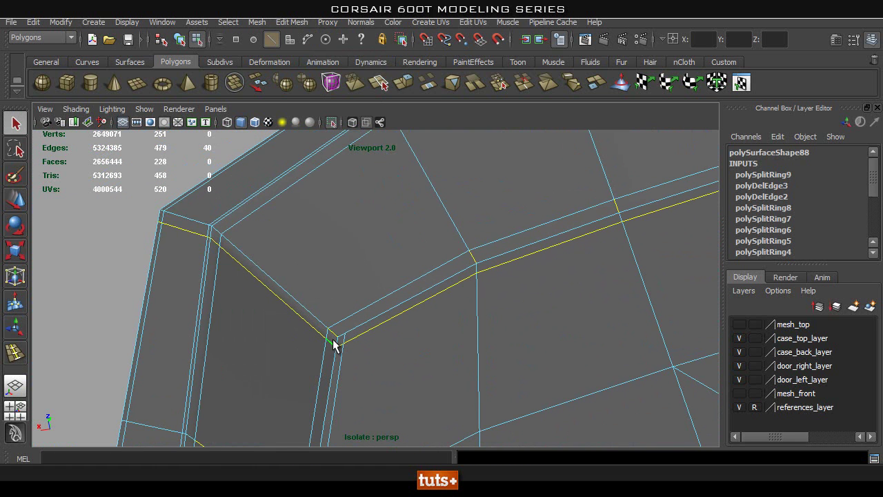
pyautogui.keyDown('alt'); pyautogui.moveTo(356, 345); pyautogui.dragTo(296, 317, button='right'); pyautogui.keyUp('alt')
pyautogui.moveTo(296, 317)
pyautogui.keyDown('alt'); pyautogui.mouseDown()
pyautogui.moveTo(421, 276)
pyautogui.moveTo(307, 321)
pyautogui.mouseUp(); pyautogui.keyUp('alt')
pyautogui.doubleClick(310, 306)
pyautogui.keyDown('shift'); pyautogui.moveTo(333, 297); pyautogui.dragTo(300, 319, button='right'); pyautogui.keyUp('shift')
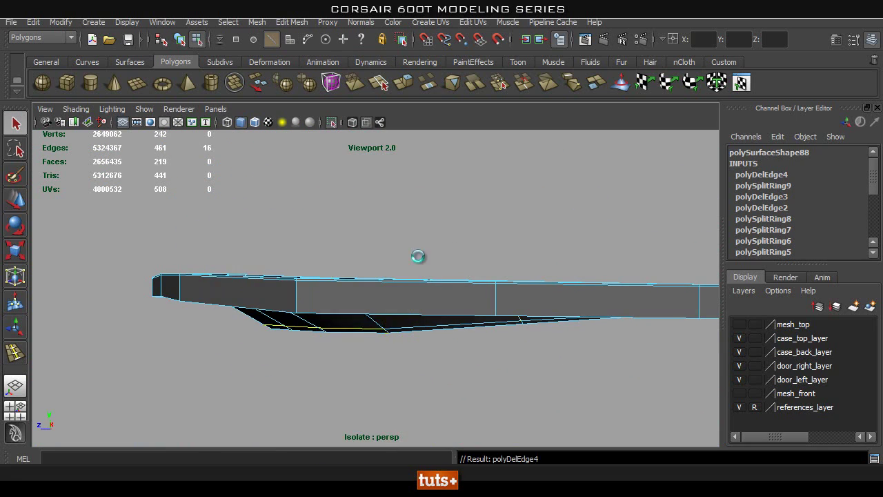
# - Examine the panel's profile and the support edge loops around the other floor corner
pyautogui.keyDown('alt'); pyautogui.moveTo(331, 292); pyautogui.dragTo(286, 287); pyautogui.keyUp('alt')
pyautogui.keyDown('alt'); pyautogui.moveTo(490, 304); pyautogui.dragTo(440, 296, button='right'); pyautogui.keyUp('alt')
pyautogui.keyDown('alt'); pyautogui.moveTo(439, 295); pyautogui.dragTo(277, 315); pyautogui.keyUp('alt')
pyautogui.keyDown('alt'); pyautogui.moveTo(542, 258); pyautogui.dragTo(523, 322); pyautogui.keyUp('alt')
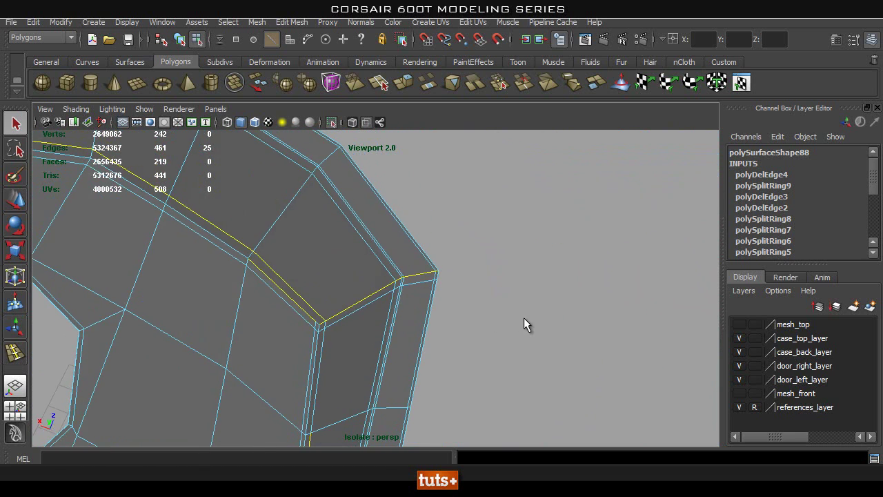
pyautogui.click(522, 321)
pyautogui.press('f')
pyautogui.moveTo(111, 238); pyautogui.dragTo(580, 412)
pyautogui.scroll(6, 436, 283)
pyautogui.click(418, 233)
pyautogui.keyDown('alt'); pyautogui.moveTo(418, 234); pyautogui.dragTo(376, 255); pyautogui.keyUp('alt')
pyautogui.scroll(4, 321, 272)
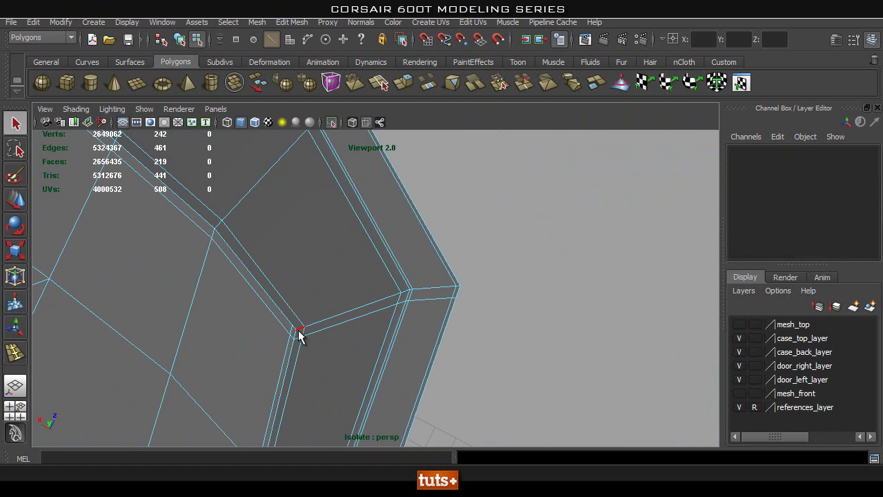
# - Select the surplus partial edge loop through the other floor corner and delete it
pyautogui.moveTo(298, 343)
pyautogui.keyDown('alt'); pyautogui.mouseDown()
pyautogui.moveTo(222, 308)
pyautogui.moveTo(307, 338)
pyautogui.mouseUp(); pyautogui.keyUp('alt')
pyautogui.click(311, 328)
pyautogui.keyDown('alt'); pyautogui.moveTo(384, 299); pyautogui.dragTo(435, 378); pyautogui.keyUp('alt')
pyautogui.keyDown('alt'); pyautogui.moveTo(436, 379); pyautogui.dragTo(179, 327, button='middle'); pyautogui.keyUp('alt')
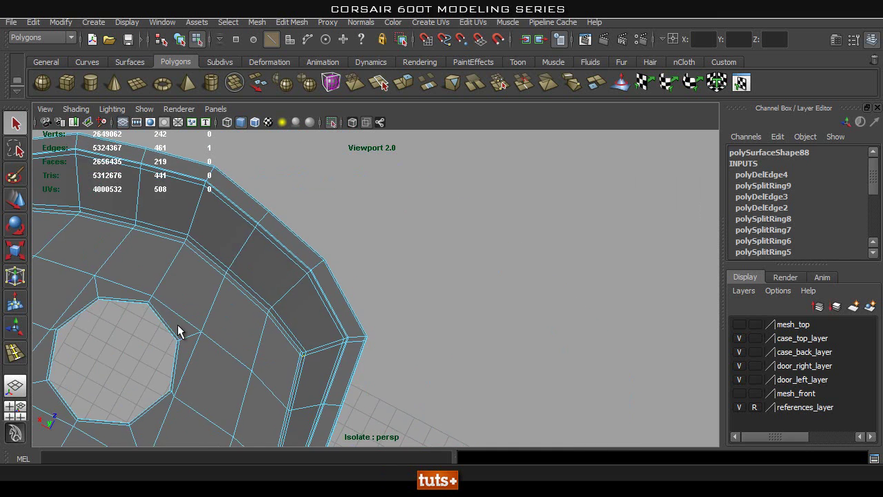
pyautogui.scroll(6, 339, 385)
pyautogui.keyDown('alt'); pyautogui.moveTo(339, 385); pyautogui.dragTo(197, 374); pyautogui.keyUp('alt')
pyautogui.keyDown('alt'); pyautogui.moveTo(197, 375); pyautogui.dragTo(329, 291, button='middle'); pyautogui.keyUp('alt')
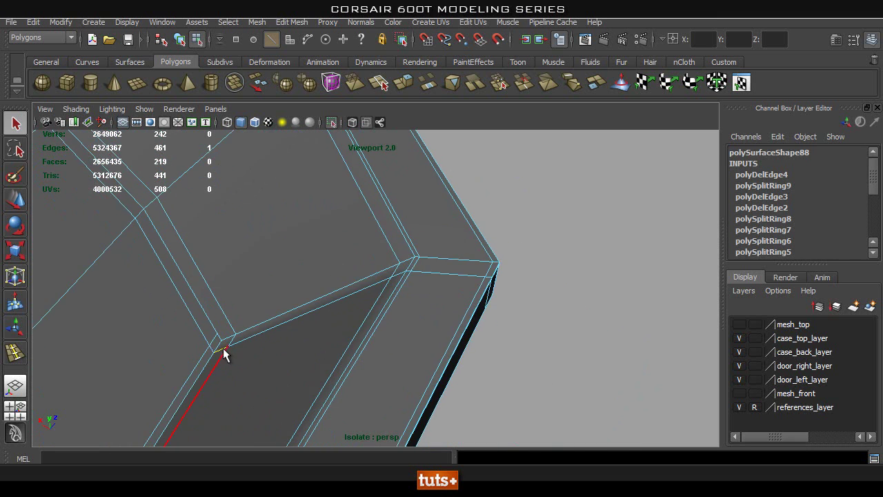
pyautogui.scroll(-5, 451, 297)
pyautogui.keyDown('alt'); pyautogui.moveTo(451, 297); pyautogui.dragTo(406, 352); pyautogui.keyUp('alt')
pyautogui.hotkey('ctrl', 'Delete')
# - Try deleting the surplus edges where the floor's support loops cross at the corner, and undo the deletion
pyautogui.scroll(5, 305, 223)
pyautogui.keyDown('alt'); pyautogui.moveTo(396, 345); pyautogui.dragTo(255, 334, button='middle'); pyautogui.keyUp('alt')
pyautogui.keyDown('alt'); pyautogui.moveTo(255, 334); pyautogui.dragTo(414, 343); pyautogui.keyUp('alt')
pyautogui.keyDown('alt'); pyautogui.moveTo(414, 343); pyautogui.dragTo(485, 343, button='right'); pyautogui.keyUp('alt')
pyautogui.keyDown('alt'); pyautogui.moveTo(485, 343); pyautogui.dragTo(396, 307, button='middle'); pyautogui.keyUp('alt')
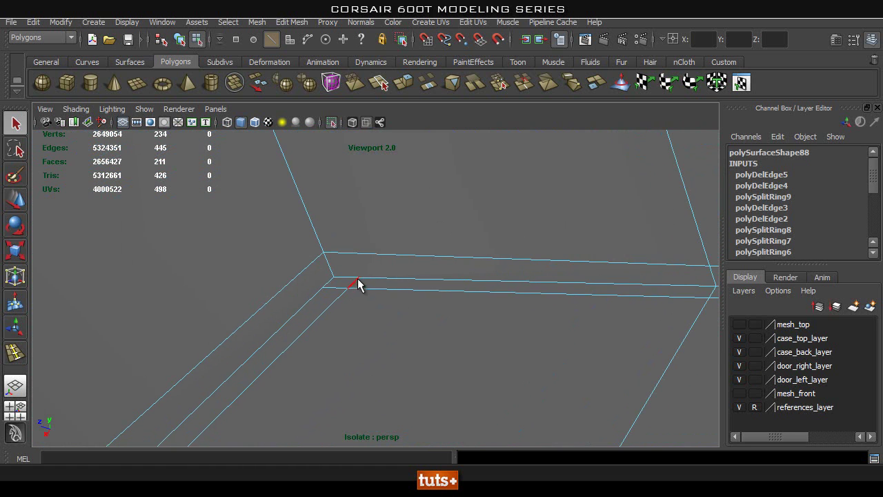
pyautogui.keyDown('alt'); pyautogui.moveTo(349, 287); pyautogui.dragTo(404, 320, button='middle'); pyautogui.keyUp('alt')
pyautogui.keyDown('alt'); pyautogui.moveTo(405, 319); pyautogui.dragTo(341, 349); pyautogui.keyUp('alt')
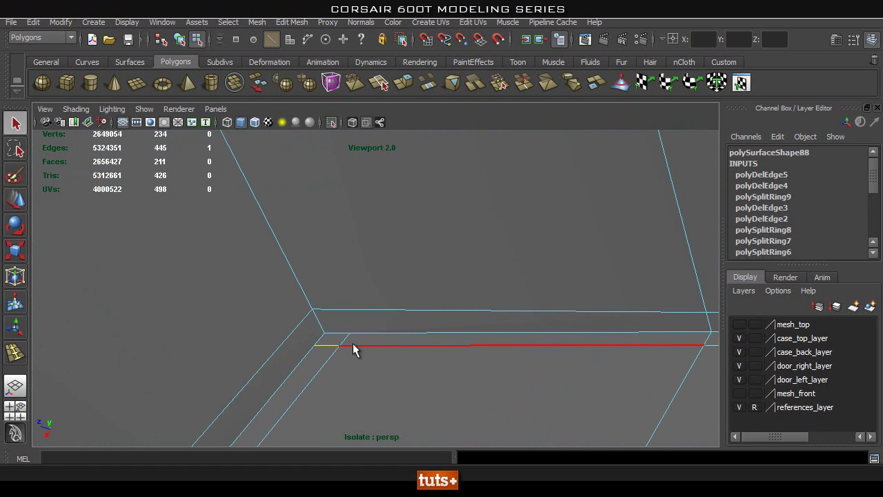
pyautogui.keyDown('alt'); pyautogui.moveTo(491, 340); pyautogui.dragTo(410, 337); pyautogui.keyUp('alt')
pyautogui.keyDown('shift'); pyautogui.moveTo(402, 305); pyautogui.dragTo(345, 338, button='right'); pyautogui.keyUp('shift')
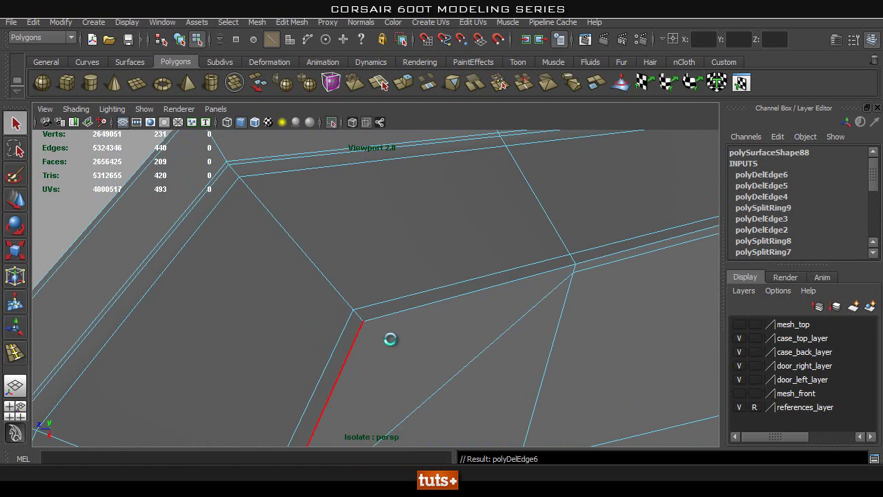
pyautogui.hotkey('ctrl', 'z')
# - Examine the small crossing of support edges at the floor corner and the loops around the panel's curved wall
pyautogui.keyDown('alt'); pyautogui.moveTo(272, 355); pyautogui.dragTo(372, 338); pyautogui.keyUp('alt')
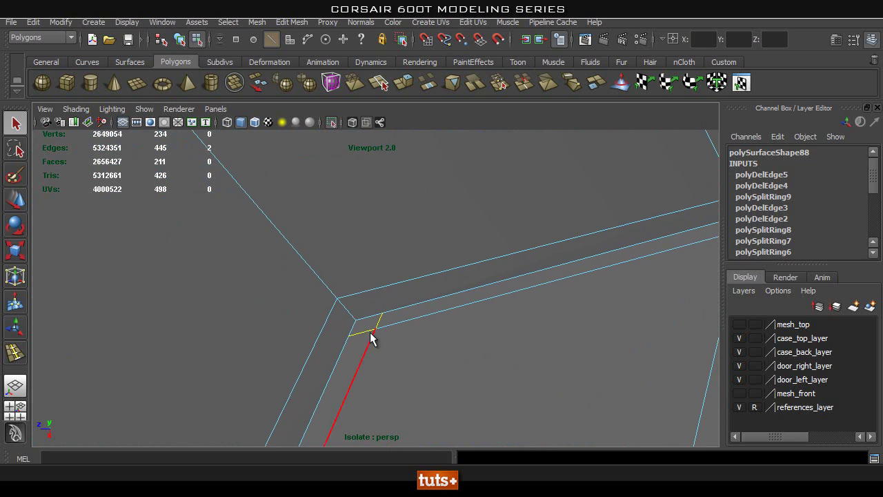
pyautogui.keyDown('shift'); pyautogui.moveTo(446, 306); pyautogui.dragTo(357, 336, button='right'); pyautogui.keyUp('shift')
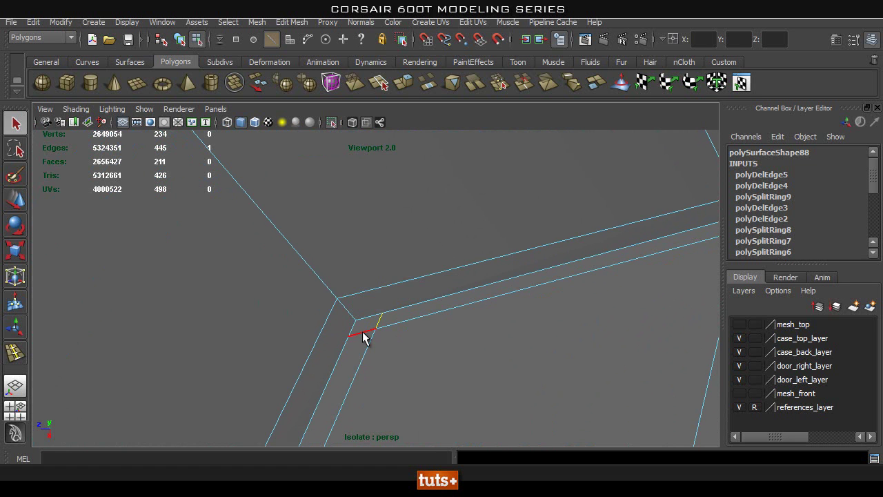
pyautogui.keyDown('alt'); pyautogui.moveTo(365, 338); pyautogui.dragTo(349, 314); pyautogui.keyUp('alt')
pyautogui.keyDown('alt'); pyautogui.moveTo(241, 314); pyautogui.dragTo(317, 270); pyautogui.keyUp('alt')
pyautogui.keyDown('alt'); pyautogui.moveTo(318, 270); pyautogui.dragTo(391, 331, button='right'); pyautogui.keyUp('alt')
pyautogui.keyDown('alt'); pyautogui.moveTo(391, 331); pyautogui.dragTo(333, 293, button='middle'); pyautogui.keyUp('alt')
pyautogui.scroll(-5, 334, 293)
pyautogui.keyDown('alt'); pyautogui.moveTo(412, 256); pyautogui.dragTo(310, 318); pyautogui.keyUp('alt')
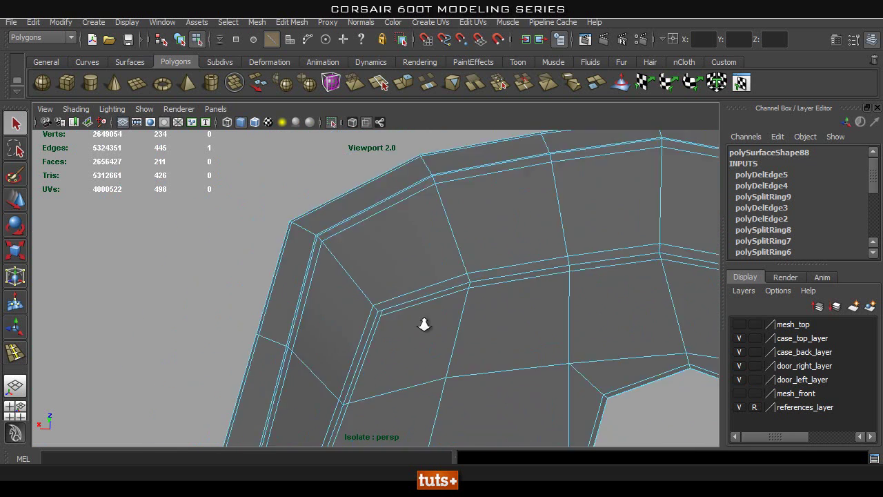
pyautogui.keyDown('alt'); pyautogui.moveTo(310, 318); pyautogui.dragTo(471, 349, button='right'); pyautogui.keyUp('alt')
pyautogui.keyDown('alt'); pyautogui.moveTo(471, 349); pyautogui.dragTo(424, 280, button='middle'); pyautogui.keyUp('alt')
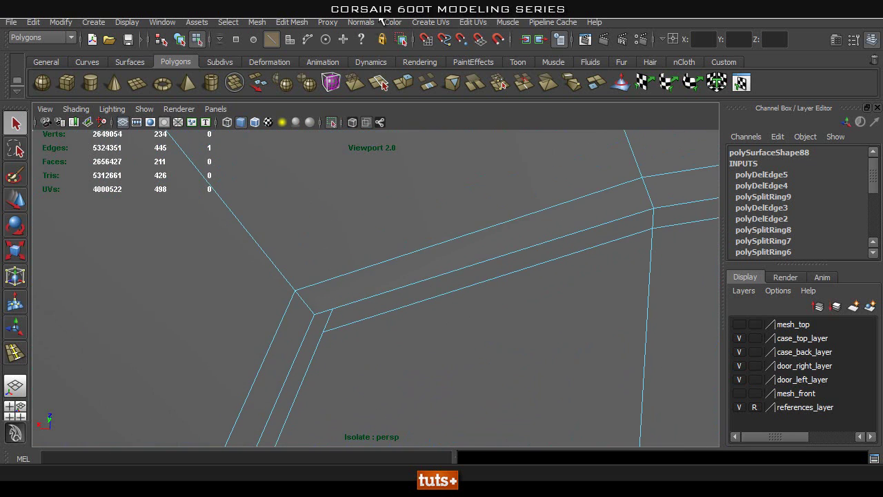
# - Merge the extra vertices beside the floor corner into the corner vertex with the Merge Vertex Tool
pyautogui.click(290, 21)
pyautogui.moveTo(381, 23)
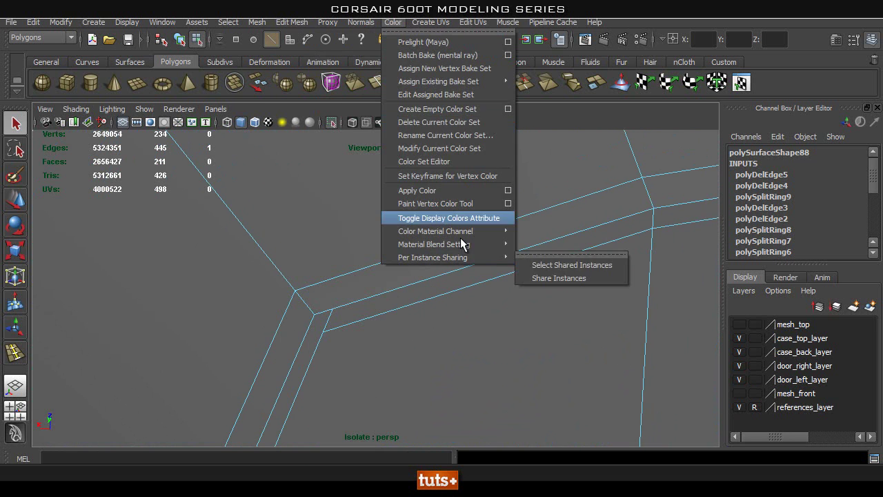
pyautogui.moveTo(292, 22)
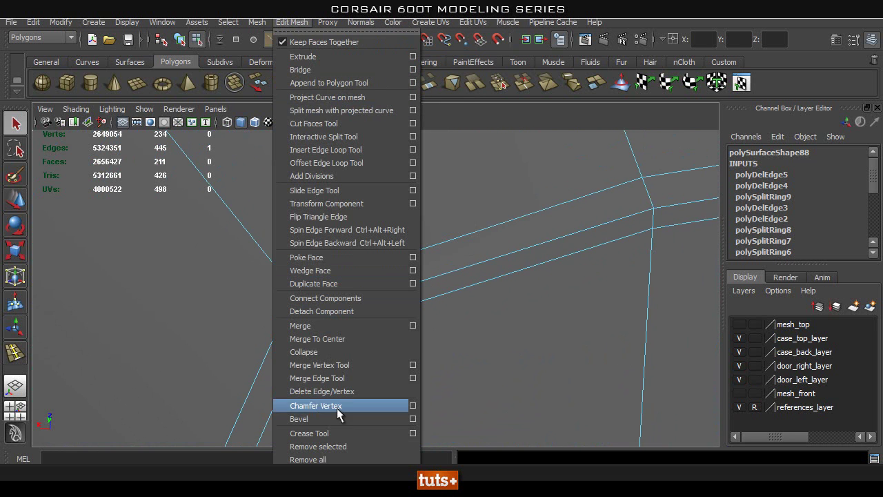
pyautogui.click(360, 378)
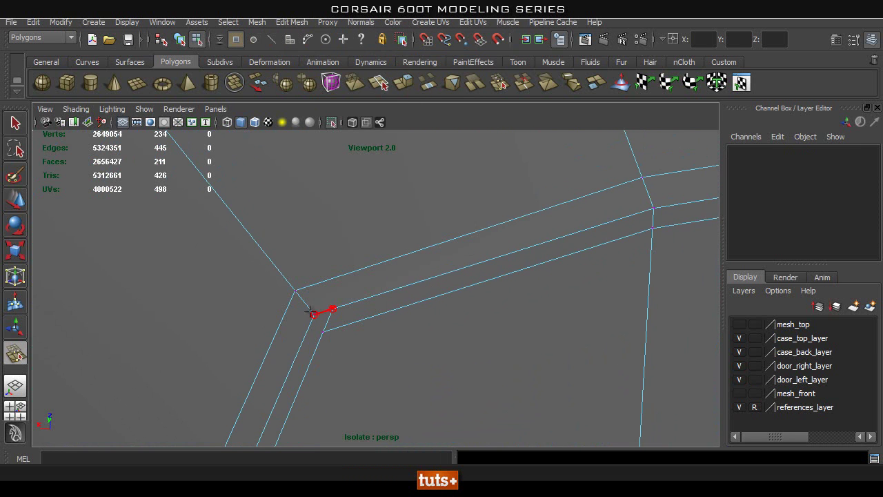
pyautogui.click(309, 311)
pyautogui.keyDown('alt'); pyautogui.moveTo(311, 309); pyautogui.dragTo(391, 247); pyautogui.keyUp('alt')
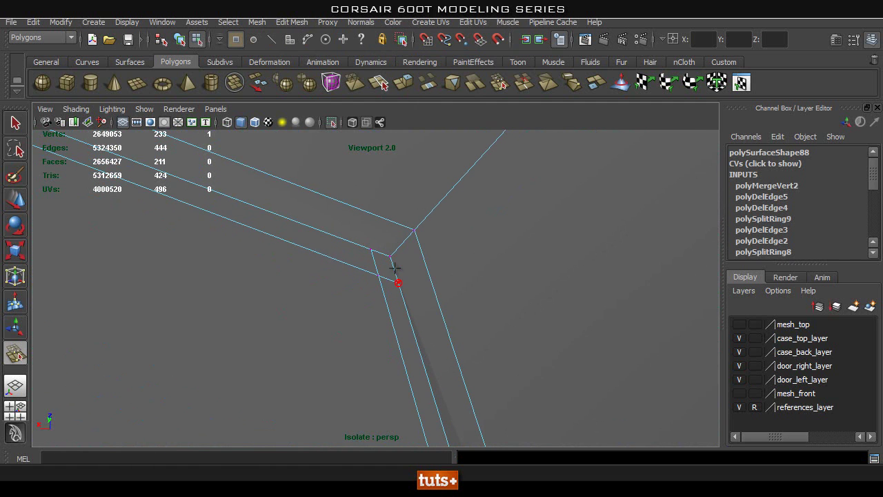
pyautogui.keyDown('alt'); pyautogui.moveTo(415, 275); pyautogui.dragTo(374, 292); pyautogui.keyUp('alt')
# - Delete the leftover short edge at the merged floor corner
pyautogui.press('q')
pyautogui.moveTo(404, 257); pyautogui.dragTo(428, 309, button='right')
pyautogui.keyDown('shift'); pyautogui.moveTo(387, 277); pyautogui.dragTo(345, 286, button='right'); pyautogui.keyUp('shift')
pyautogui.moveTo(345, 286)
pyautogui.keyDown('alt'); pyautogui.mouseDown()
pyautogui.moveTo(317, 312)
pyautogui.moveTo(480, 319)
pyautogui.moveTo(361, 258)
pyautogui.moveTo(342, 289)
pyautogui.mouseUp(); pyautogui.keyUp('alt')
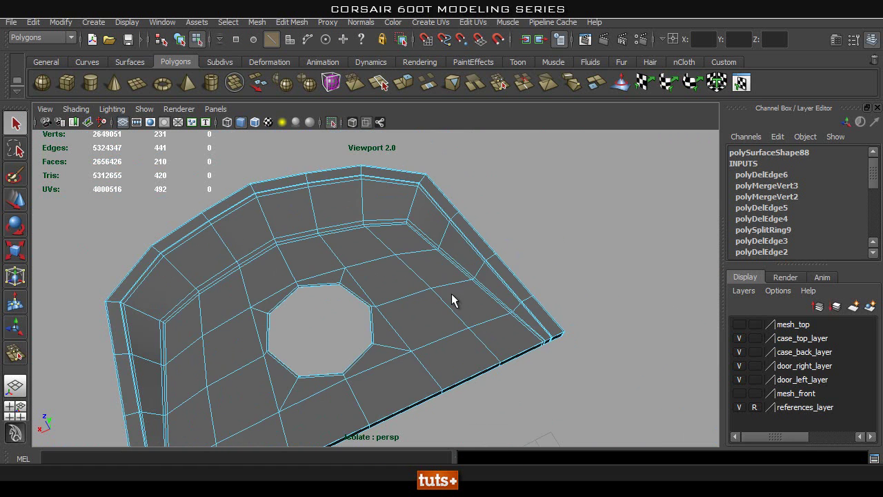
# - Preview the whole panel smoothed in object mode, inspect its corners, and return to the unsmoothed display
pyautogui.moveTo(394, 245); pyautogui.dragTo(452, 229, button='right')
pyautogui.click(389, 250)
pyautogui.press('3')
pyautogui.click(579, 234)
pyautogui.keyDown('alt'); pyautogui.moveTo(442, 266); pyautogui.dragTo(331, 276); pyautogui.keyUp('alt')
pyautogui.keyDown('alt'); pyautogui.moveTo(188, 271); pyautogui.dragTo(339, 287); pyautogui.keyUp('alt')
pyautogui.click(339, 287)
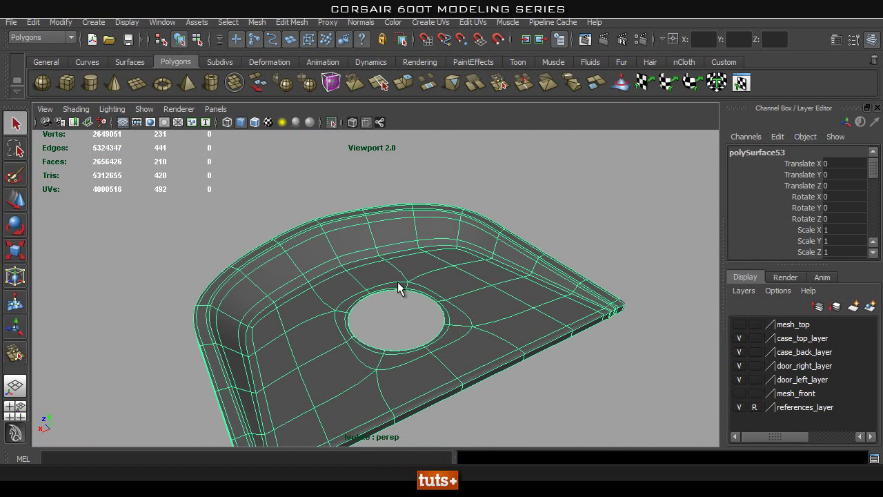
pyautogui.press('1')
pyautogui.scroll(2, 302, 249)
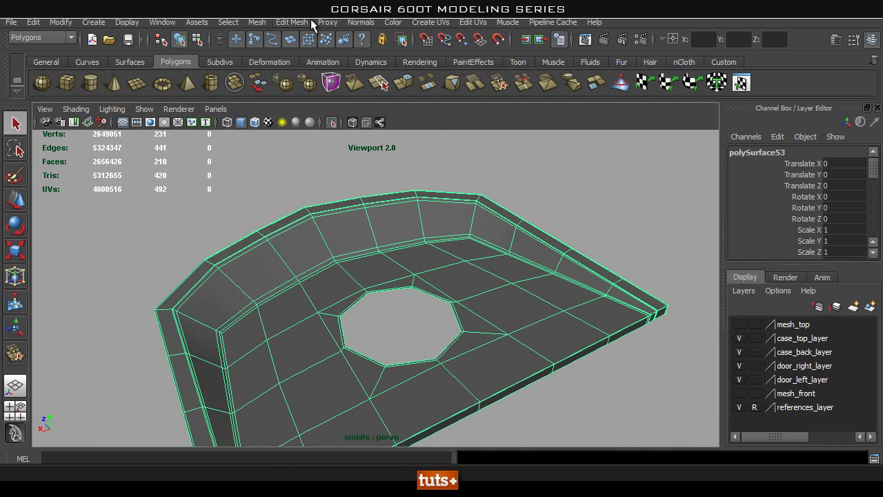
pyautogui.scroll(6, 350, 214)
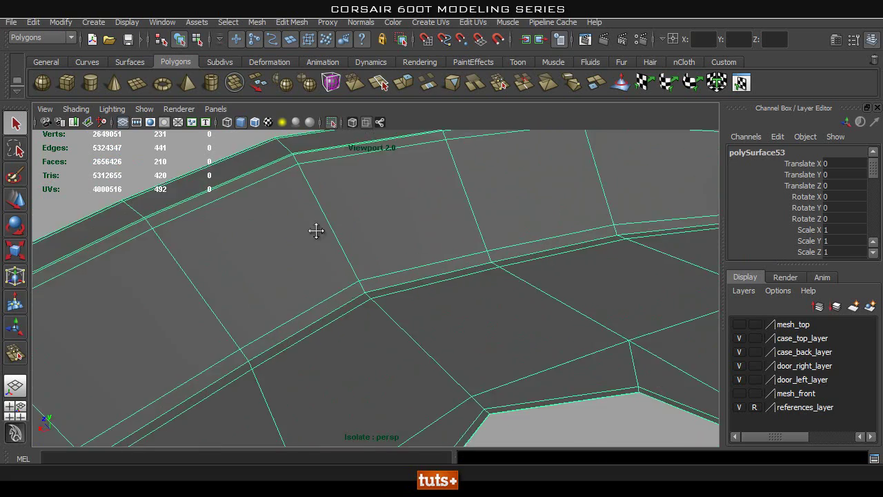
pyautogui.keyDown('alt'); pyautogui.moveTo(457, 274); pyautogui.dragTo(241, 315); pyautogui.keyUp('alt')
pyautogui.moveTo(237, 244); pyautogui.dragTo(239, 215, button='right')
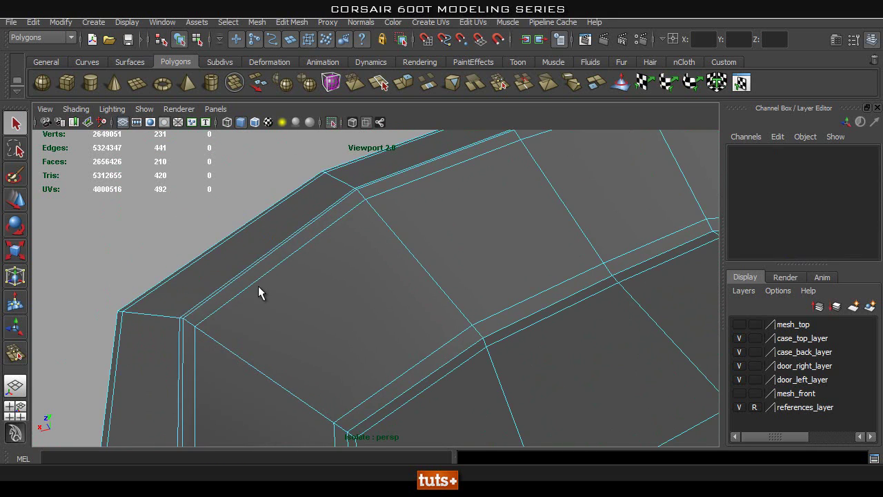
pyautogui.click(259, 284)
pyautogui.keyDown('alt'); pyautogui.moveTo(440, 246); pyautogui.dragTo(165, 249); pyautogui.keyUp('alt')
pyautogui.doubleClick(386, 236)
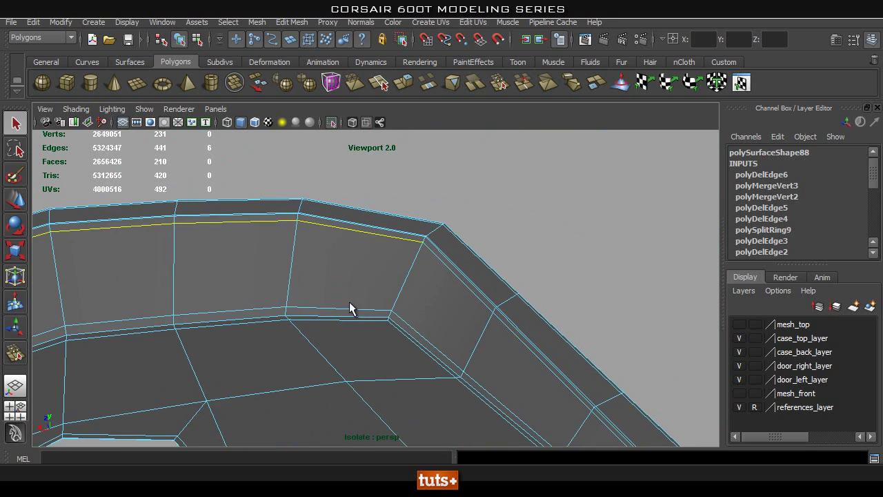
pyautogui.keyDown('alt'); pyautogui.moveTo(371, 262); pyautogui.dragTo(445, 241, button='middle'); pyautogui.keyUp('alt')
pyautogui.keyDown('shift'); pyautogui.moveTo(416, 231); pyautogui.dragTo(376, 232, button='right'); pyautogui.keyUp('shift')
pyautogui.press('w')
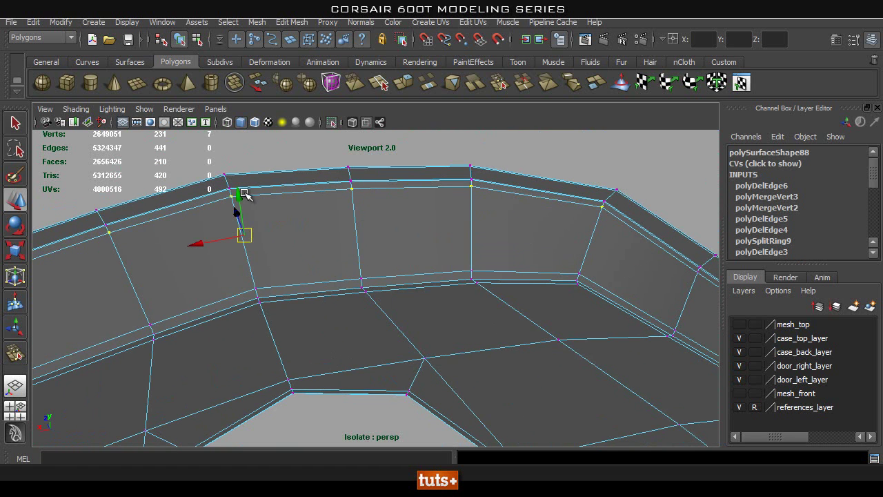
pyautogui.keyDown('alt'); pyautogui.moveTo(341, 259); pyautogui.dragTo(466, 241); pyautogui.keyUp('alt')
pyautogui.moveTo(481, 205); pyautogui.dragTo(538, 181, button='right')
pyautogui.keyDown('alt'); pyautogui.moveTo(545, 215); pyautogui.dragTo(500, 222); pyautogui.keyUp('alt')
# - Select the support edge loop just below the curved wall's rim and slide it closer to the rim with the Slide Edge Tool
pyautogui.press('F10')
pyautogui.click(561, 181)
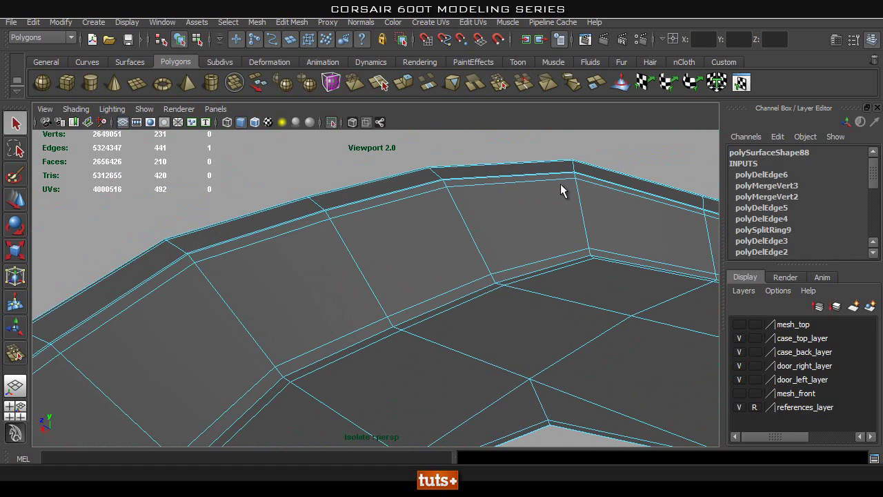
pyautogui.click(562, 140)
pyautogui.click(559, 177)
pyautogui.keyDown('alt'); pyautogui.moveTo(558, 177); pyautogui.dragTo(404, 210); pyautogui.keyUp('alt')
pyautogui.doubleClick(96, 294)
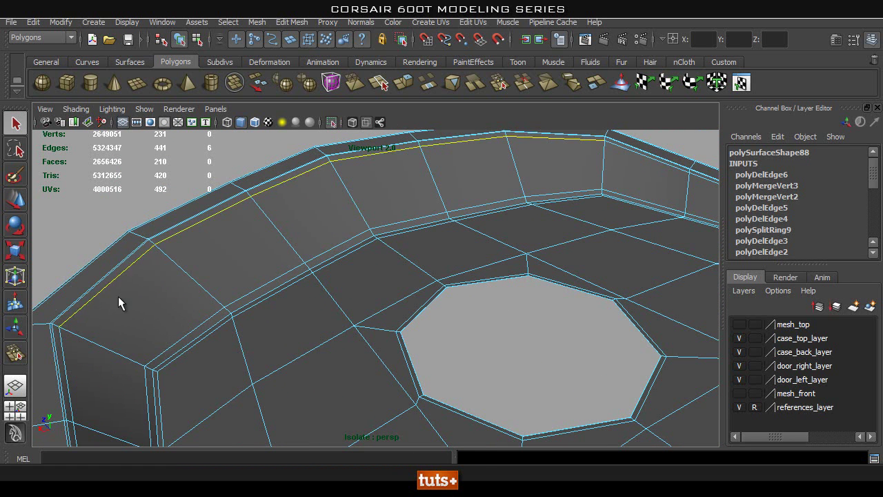
pyautogui.press('f')
pyautogui.click(287, 24)
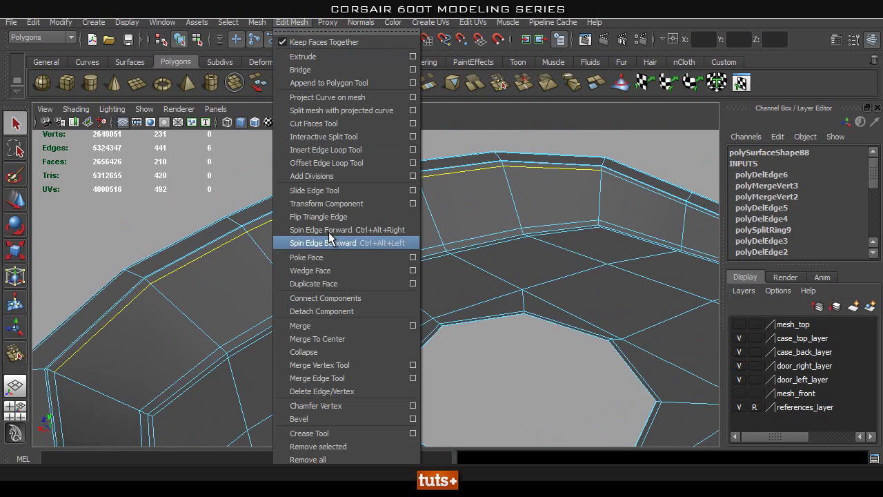
pyautogui.click(341, 191)
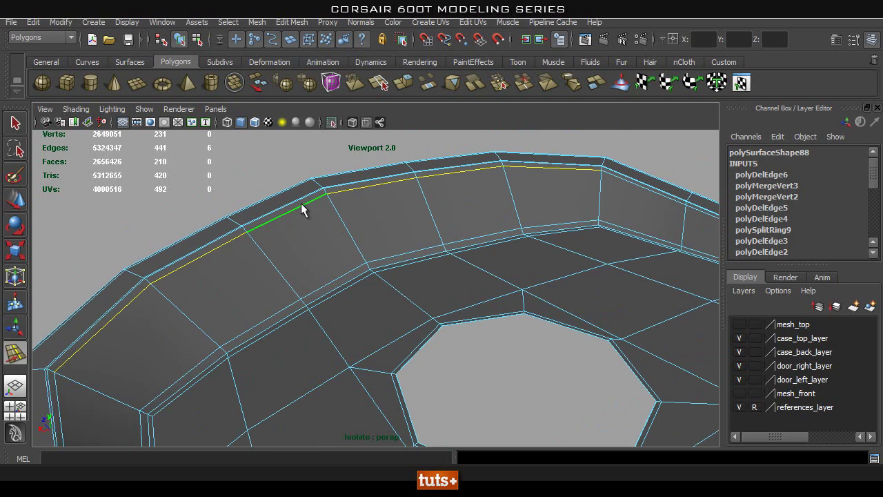
pyautogui.moveTo(296, 196); pyautogui.dragTo(273, 163, button='middle')
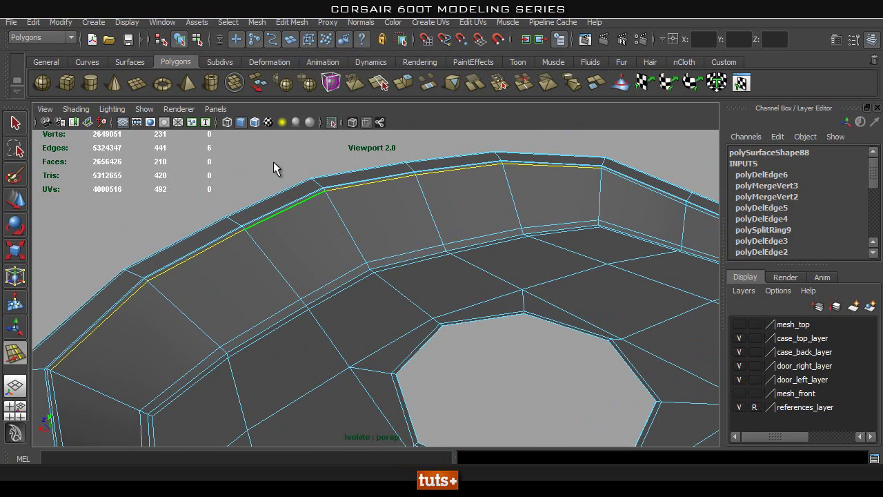
# - Select the support edge loop at the foot of the curved wall and slide it closer to the floor edge
pyautogui.scroll(-5, 274, 166)
pyautogui.keyDown('alt'); pyautogui.moveTo(258, 276); pyautogui.dragTo(262, 311); pyautogui.keyUp('alt')
pyautogui.scroll(5, 309, 222)
pyautogui.scroll(4, 348, 293)
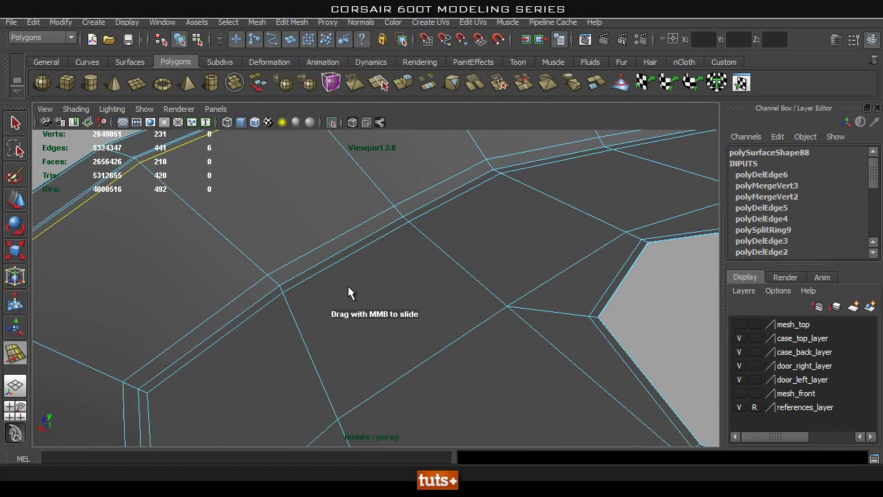
pyautogui.click(213, 312)
pyautogui.click(268, 288)
pyautogui.keyDown('alt'); pyautogui.moveTo(341, 262); pyautogui.dragTo(313, 259); pyautogui.keyUp('alt')
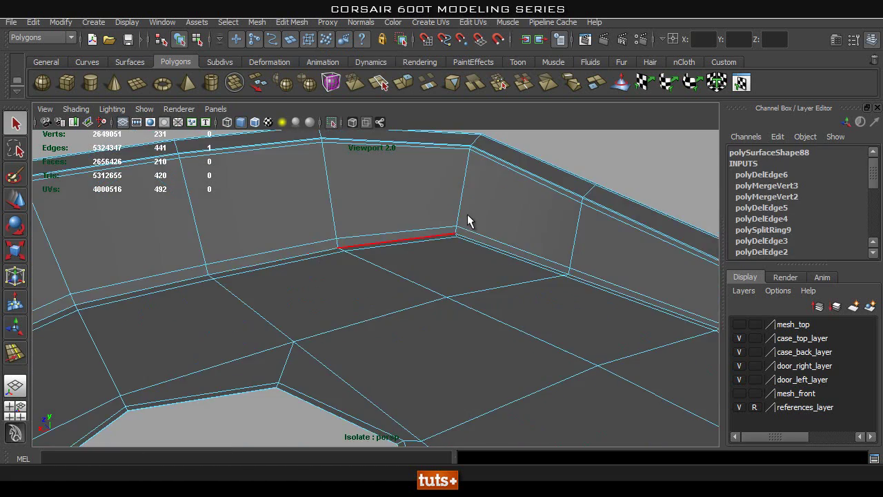
pyautogui.keyDown('alt'); pyautogui.moveTo(403, 215); pyautogui.dragTo(301, 162); pyautogui.keyUp('alt')
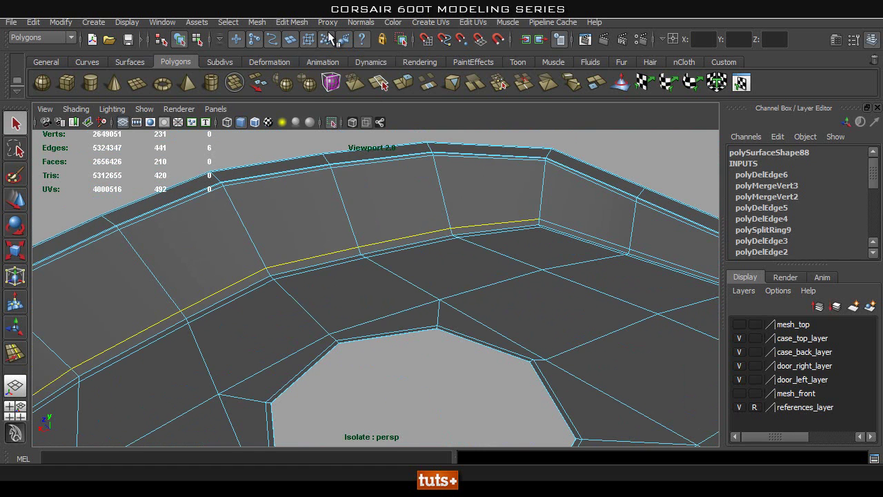
pyautogui.click(291, 22)
pyautogui.click(314, 190)
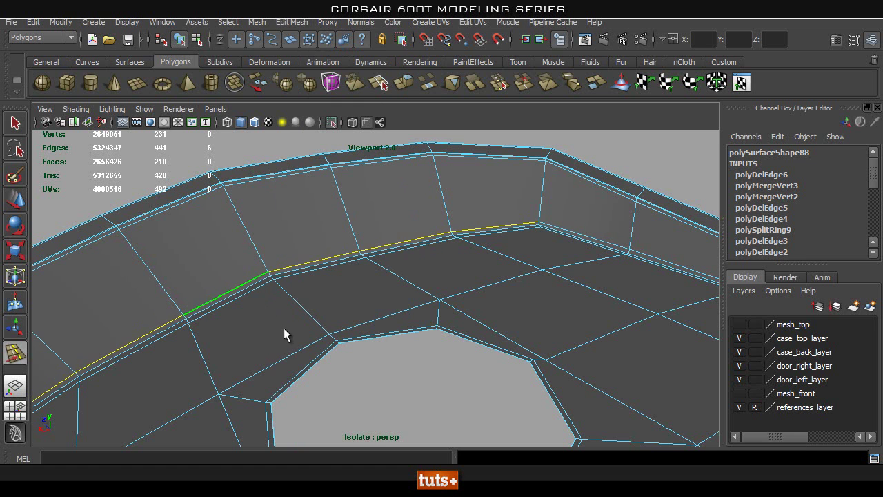
pyautogui.keyDown('alt'); pyautogui.moveTo(287, 331); pyautogui.dragTo(456, 263); pyautogui.keyUp('alt')
pyautogui.press('q')
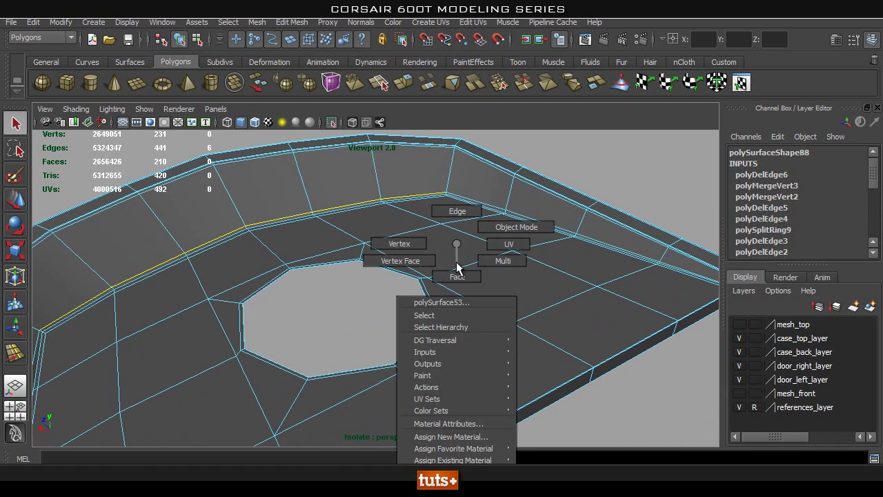
# - Return to object mode and turn off isolation of the panel to show the rest of the case
pyautogui.moveTo(456, 263); pyautogui.dragTo(515, 213, button='right')
pyautogui.keyDown('alt'); pyautogui.moveTo(631, 162); pyautogui.dragTo(384, 207, button='right'); pyautogui.keyUp('alt')
pyautogui.keyDown('alt'); pyautogui.moveTo(384, 207); pyautogui.dragTo(582, 258); pyautogui.keyUp('alt')
pyautogui.keyDown('alt'); pyautogui.moveTo(581, 258); pyautogui.dragTo(473, 266, button='right'); pyautogui.keyUp('alt')
pyautogui.keyDown('alt'); pyautogui.moveTo(473, 266); pyautogui.dragTo(442, 262); pyautogui.keyUp('alt')
pyautogui.click(333, 122)
# - Examine how the smoothed recessed panel fits inside the opening of the surrounding case top
pyautogui.keyDown('alt'); pyautogui.moveTo(556, 195); pyautogui.dragTo(218, 232); pyautogui.keyUp('alt')
pyautogui.click(219, 233)
pyautogui.click(126, 251)
pyautogui.keyDown('alt'); pyautogui.moveTo(126, 252); pyautogui.dragTo(246, 274); pyautogui.keyUp('alt')
pyautogui.click(195, 302)
pyautogui.keyDown('alt'); pyautogui.moveTo(195, 304); pyautogui.dragTo(361, 338); pyautogui.keyUp('alt')
pyautogui.keyDown('alt'); pyautogui.moveTo(361, 338); pyautogui.dragTo(453, 331, button='right'); pyautogui.keyUp('alt')
pyautogui.keyDown('alt'); pyautogui.moveTo(453, 331); pyautogui.dragTo(373, 359, button='middle'); pyautogui.keyUp('alt')
pyautogui.keyDown('alt'); pyautogui.moveTo(414, 322); pyautogui.dragTo(373, 321, button='right'); pyautogui.keyUp('alt')
pyautogui.keyDown('alt'); pyautogui.moveTo(373, 321); pyautogui.dragTo(378, 326); pyautogui.keyUp('alt')
pyautogui.click(281, 297)
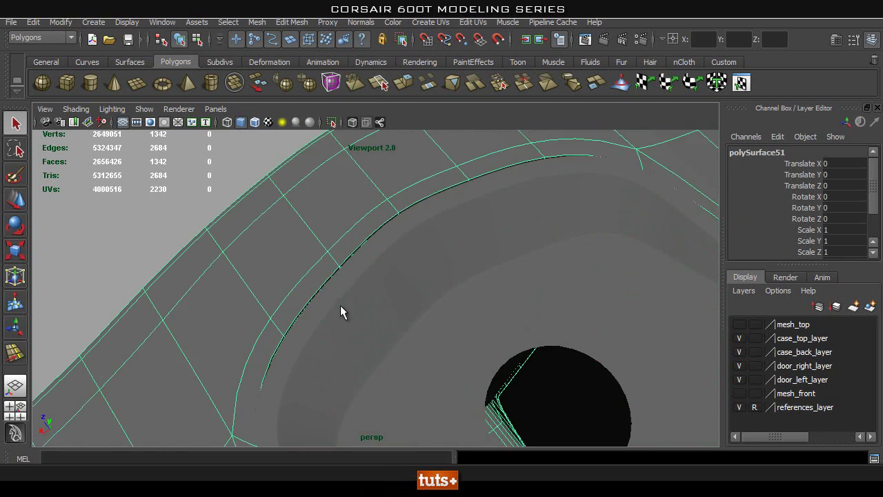
pyautogui.keyDown('alt'); pyautogui.moveTo(281, 296); pyautogui.dragTo(270, 254, button='middle'); pyautogui.keyUp('alt')
pyautogui.keyDown('alt'); pyautogui.moveTo(297, 349); pyautogui.dragTo(233, 312, button='right'); pyautogui.keyUp('alt')
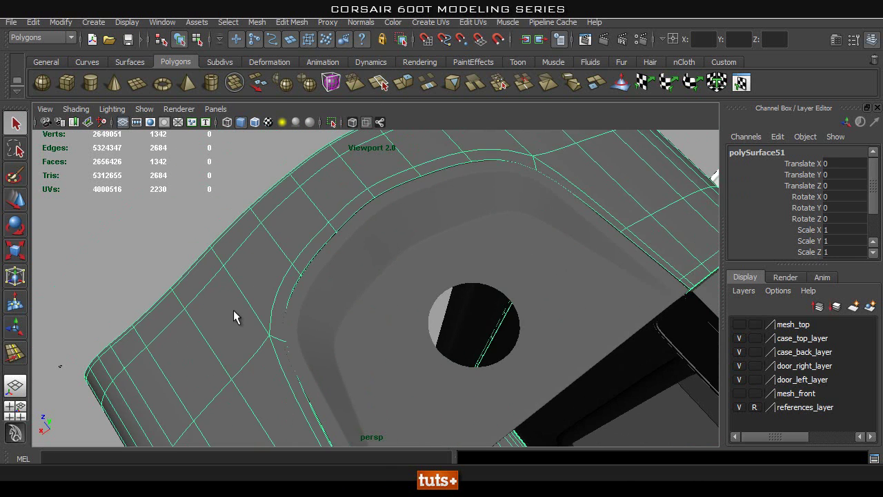
# - Select the recessed panel together with the case top and compare their edges around the rounded corners
pyautogui.click(336, 332)
pyautogui.keyDown('alt'); pyautogui.moveTo(337, 332); pyautogui.dragTo(229, 345); pyautogui.keyUp('alt')
pyautogui.keyDown('alt'); pyautogui.moveTo(229, 346); pyautogui.dragTo(211, 301, button='middle'); pyautogui.keyUp('alt')
pyautogui.click(215, 297)
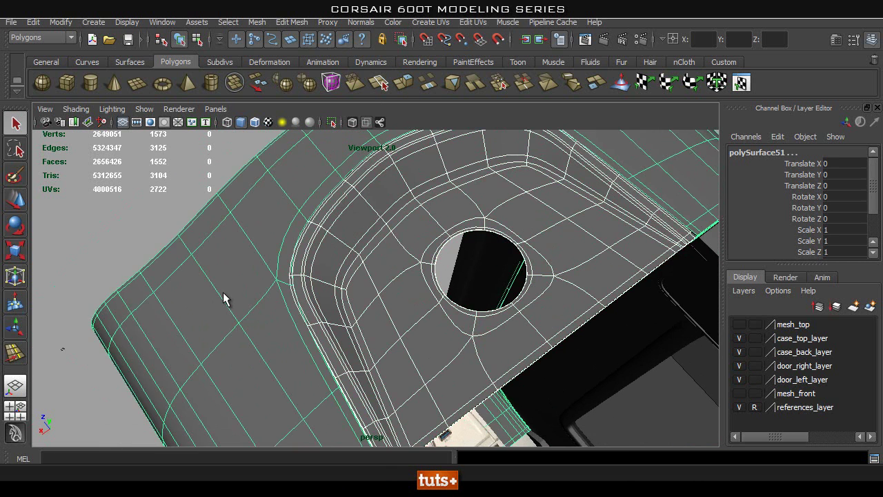
pyautogui.keyDown('alt'); pyautogui.moveTo(211, 295); pyautogui.dragTo(359, 312, button='right'); pyautogui.keyUp('alt')
pyautogui.keyDown('alt'); pyautogui.moveTo(359, 312); pyautogui.dragTo(237, 393, button='middle'); pyautogui.keyUp('alt')
pyautogui.keyDown('alt'); pyautogui.moveTo(423, 237); pyautogui.dragTo(374, 290, button='middle'); pyautogui.keyUp('alt')
pyautogui.keyDown('alt'); pyautogui.moveTo(310, 297); pyautogui.dragTo(426, 247, button='right'); pyautogui.keyUp('alt')
pyautogui.keyDown('alt'); pyautogui.moveTo(427, 249); pyautogui.dragTo(410, 282, button='middle'); pyautogui.keyUp('alt')
pyautogui.keyDown('alt'); pyautogui.moveTo(410, 281); pyautogui.dragTo(381, 292, button='right'); pyautogui.keyUp('alt')
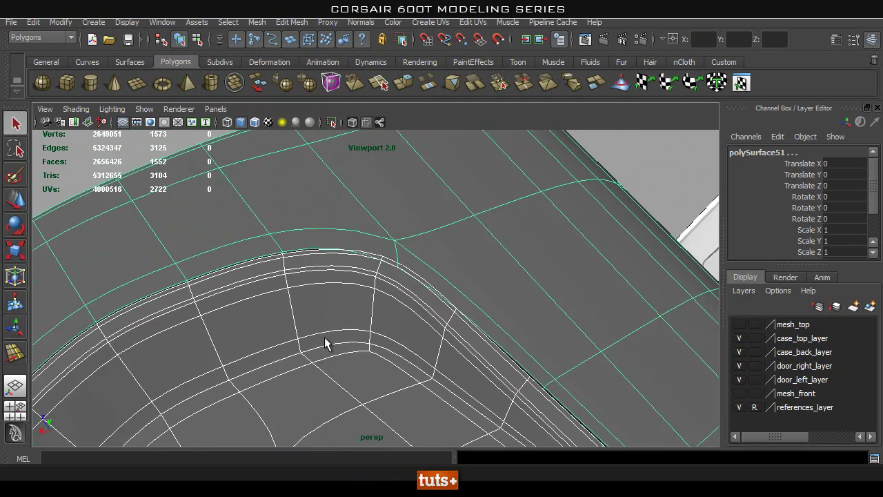
# - Select only the recessed panel, switch to the top view, and display wireframe on shaded for all objects
pyautogui.click(326, 340)
pyautogui.keyDown('alt'); pyautogui.moveTo(342, 343); pyautogui.dragTo(321, 359, button='right'); pyautogui.keyUp('alt')
pyautogui.keyDown('alt'); pyautogui.moveTo(321, 359); pyautogui.dragTo(572, 347); pyautogui.keyUp('alt')
pyautogui.keyDown('alt'); pyautogui.moveTo(572, 348); pyautogui.dragTo(359, 380, button='middle'); pyautogui.keyUp('alt')
pyautogui.press('space')
pyautogui.moveTo(396, 311); pyautogui.dragTo(333, 312)
pyautogui.moveTo(259, 314)
pyautogui.keyDown('alt'); pyautogui.mouseDown(button='middle')
pyautogui.moveTo(286, 320)
pyautogui.moveTo(274, 306)
pyautogui.mouseUp(button='middle'); pyautogui.keyUp('alt')
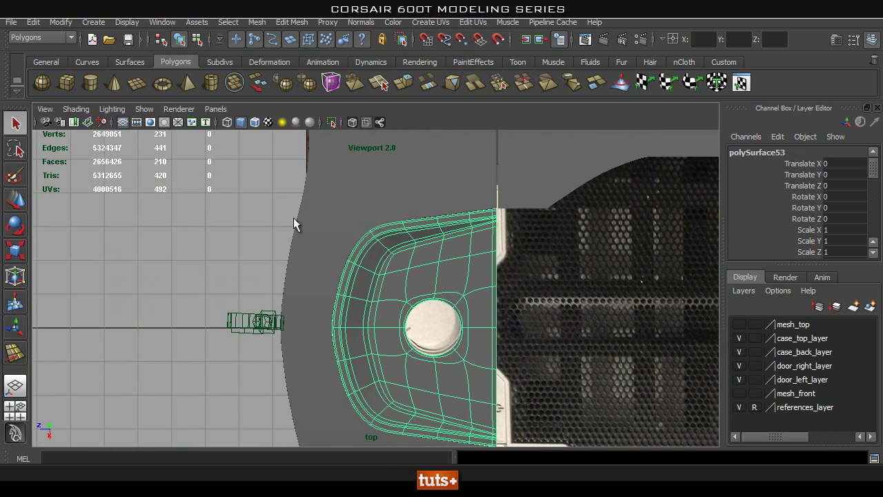
pyautogui.click(254, 120)
pyautogui.click(224, 255)
# - Compare the panel's rounded corner with the edge of the case opening in the top view
pyautogui.keyDown('alt'); pyautogui.moveTo(274, 282); pyautogui.dragTo(395, 262, button='right'); pyautogui.keyUp('alt')
pyautogui.keyDown('alt'); pyautogui.moveTo(395, 234); pyautogui.dragTo(373, 293, button='middle'); pyautogui.keyUp('alt')
pyautogui.keyDown('alt'); pyautogui.moveTo(295, 285); pyautogui.dragTo(475, 278, button='right'); pyautogui.keyUp('alt')
pyautogui.click(242, 251)
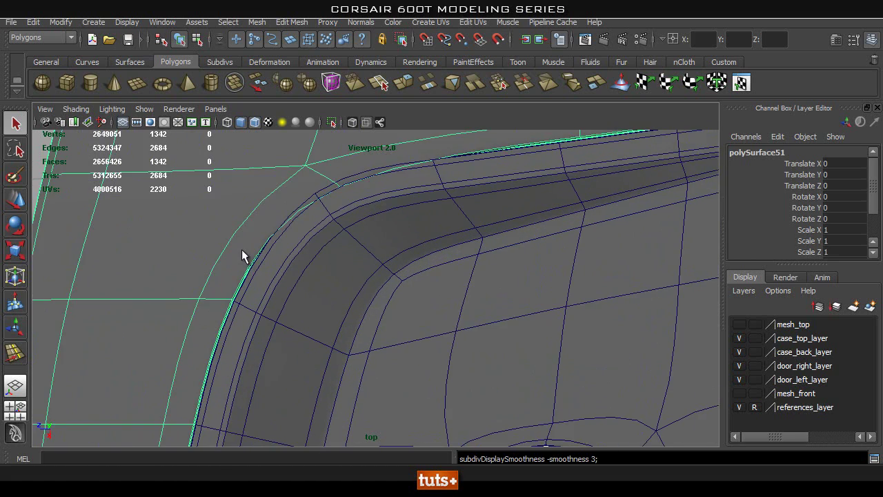
pyautogui.keyDown('alt'); pyautogui.moveTo(416, 282); pyautogui.dragTo(361, 283, button='right'); pyautogui.keyUp('alt')
pyautogui.keyDown('alt'); pyautogui.moveTo(360, 275); pyautogui.dragTo(282, 306, button='middle'); pyautogui.keyUp('alt')
pyautogui.keyDown('alt'); pyautogui.moveTo(282, 305); pyautogui.dragTo(491, 252, button='right'); pyautogui.keyUp('alt')
# - Move the vertices at the panel's rounded corner so its rim follows the corner of the case opening in the top view
pyautogui.moveTo(338, 262); pyautogui.dragTo(273, 240, button='right')
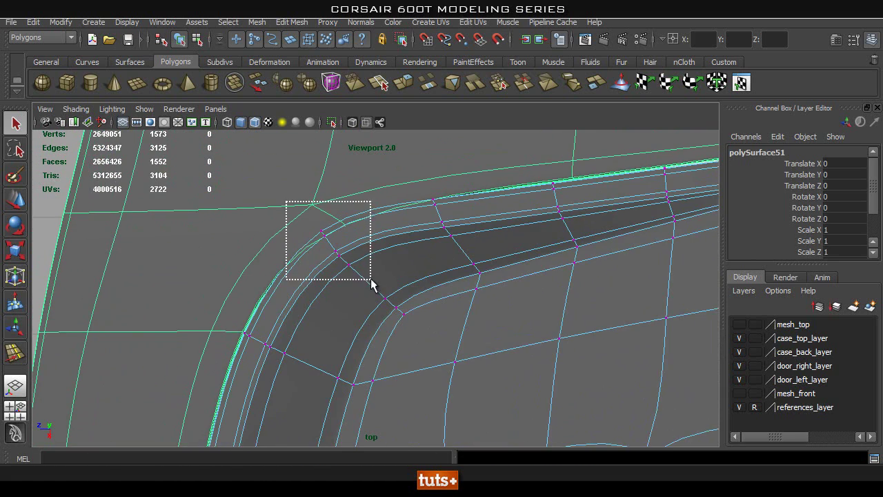
pyautogui.moveTo(372, 280); pyautogui.dragTo(372, 280)
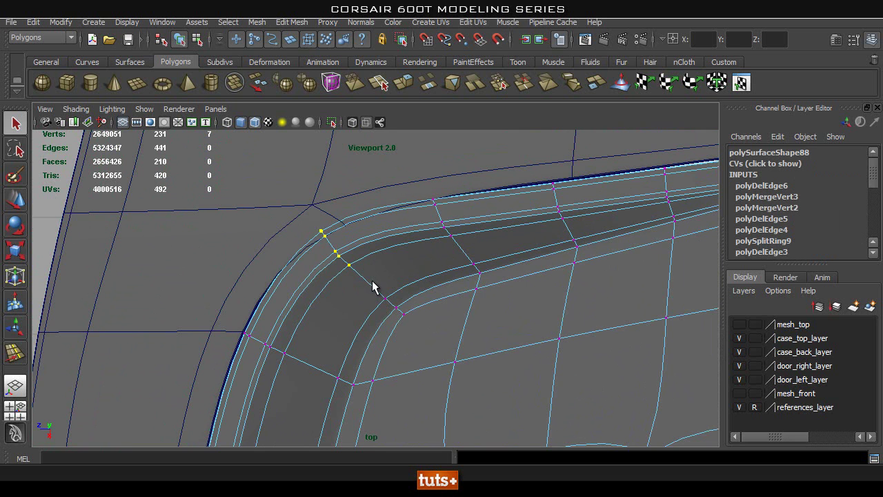
pyautogui.press('w')
pyautogui.moveTo(278, 228); pyautogui.dragTo(307, 239)
pyautogui.keyDown('alt'); pyautogui.moveTo(421, 265); pyautogui.dragTo(559, 256, button='right'); pyautogui.keyUp('alt')
pyautogui.keyDown('alt'); pyautogui.moveTo(456, 256); pyautogui.dragTo(488, 284, button='middle'); pyautogui.keyUp('alt')
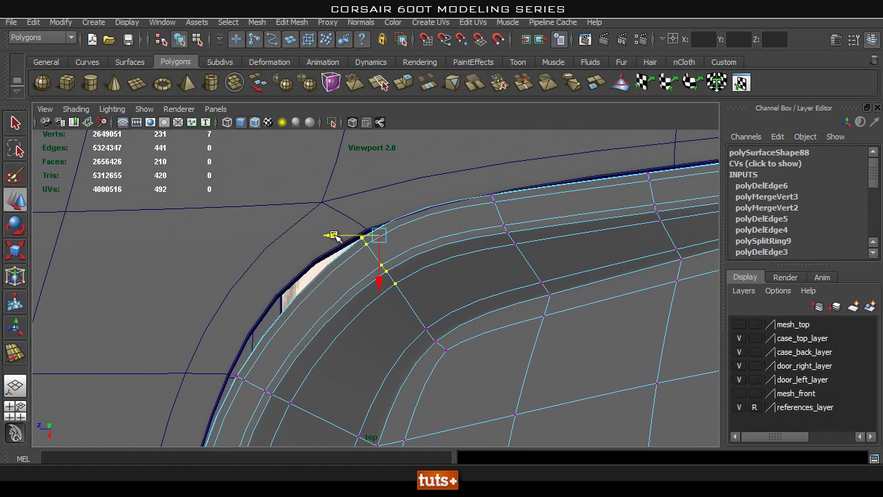
pyautogui.hotkey('ctrl', 'z')
pyautogui.moveTo(338, 276); pyautogui.dragTo(349, 298)
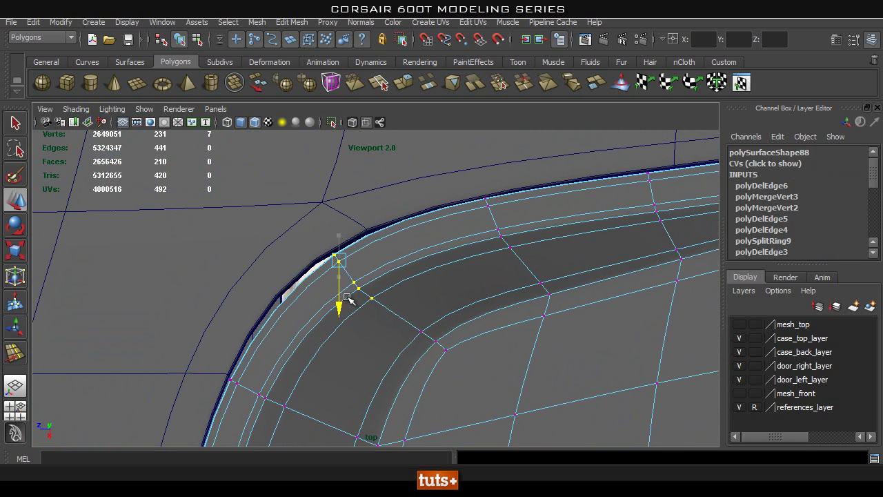
pyautogui.moveTo(294, 258); pyautogui.dragTo(289, 260)
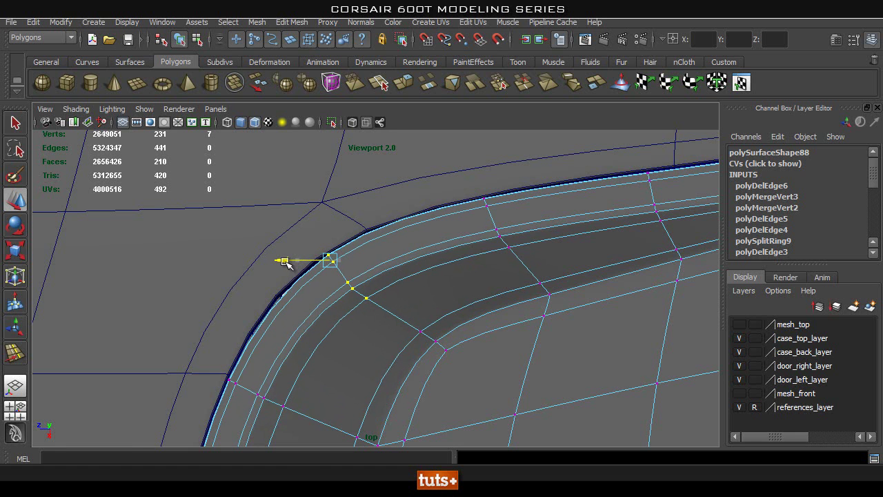
pyautogui.scroll(-2, 405, 264)
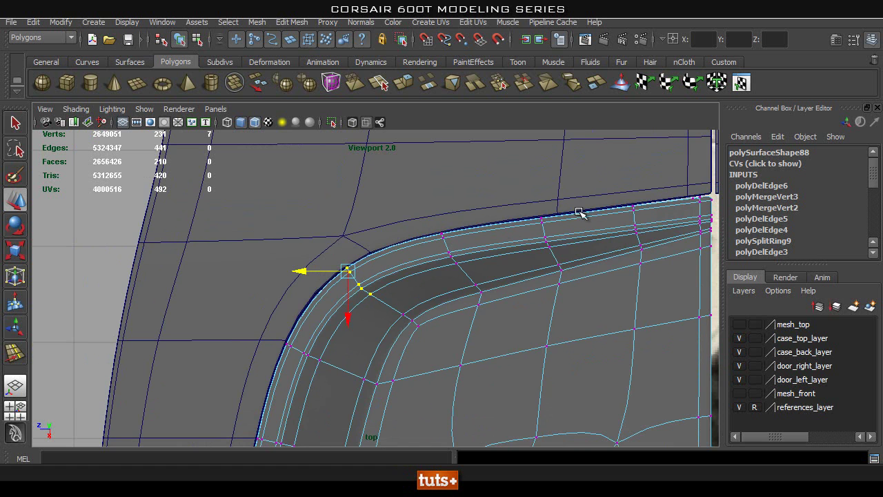
# - Reposition the vertices at the panel's opposite rounded corner so the rim follows the case opening there too
pyautogui.keyDown('alt'); pyautogui.moveTo(426, 309); pyautogui.dragTo(389, 193, button='middle'); pyautogui.keyUp('alt')
pyautogui.keyDown('alt'); pyautogui.moveTo(348, 386); pyautogui.dragTo(330, 158, button='middle'); pyautogui.keyUp('alt')
pyautogui.keyDown('alt'); pyautogui.moveTo(220, 300); pyautogui.dragTo(417, 281, button='right'); pyautogui.keyUp('alt')
pyautogui.keyDown('alt'); pyautogui.moveTo(417, 281); pyautogui.dragTo(355, 292, button='middle'); pyautogui.keyUp('alt')
pyautogui.moveTo(305, 348); pyautogui.dragTo(306, 329)
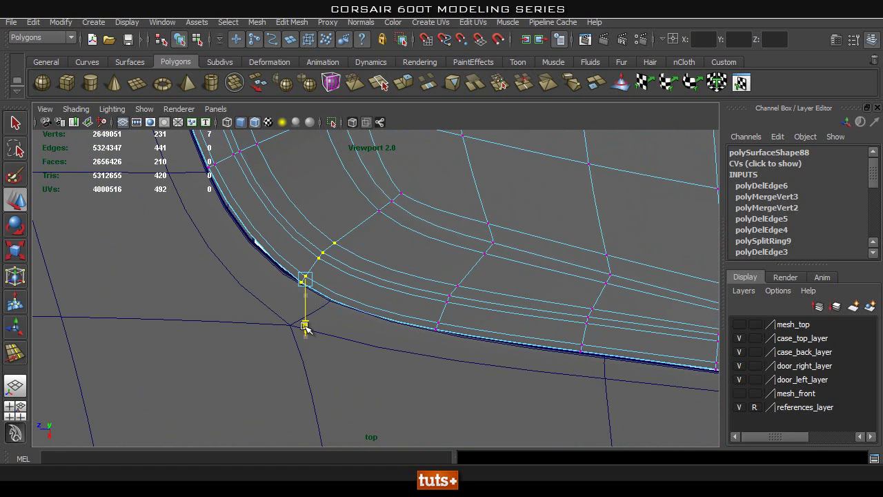
pyautogui.click(268, 284)
pyautogui.hotkey('ctrl', 'z')
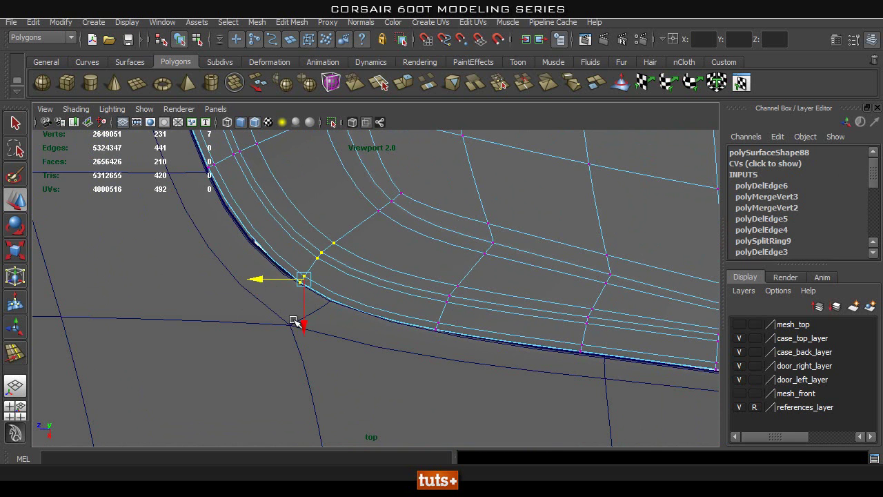
pyautogui.moveTo(304, 323); pyautogui.dragTo(304, 319)
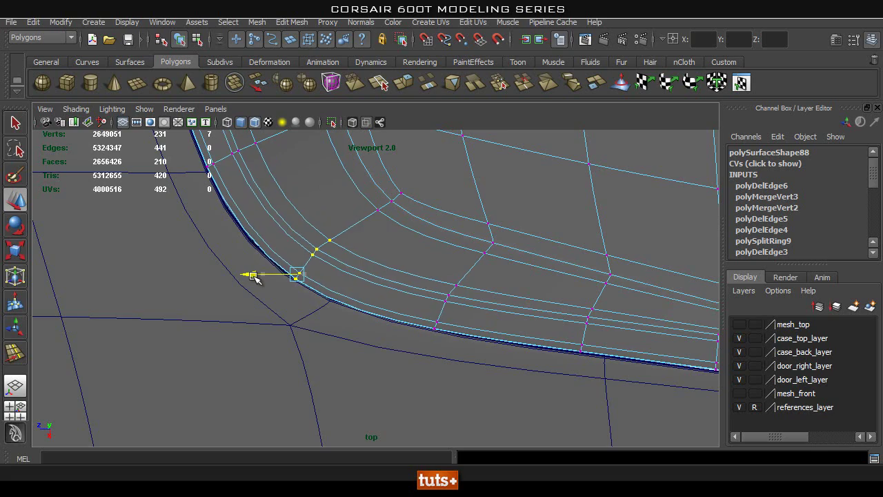
pyautogui.scroll(3, 253, 275)
pyautogui.keyDown('alt'); pyautogui.moveTo(370, 268); pyautogui.dragTo(401, 287, button='middle'); pyautogui.keyUp('alt')
pyautogui.scroll(-5, 400, 288)
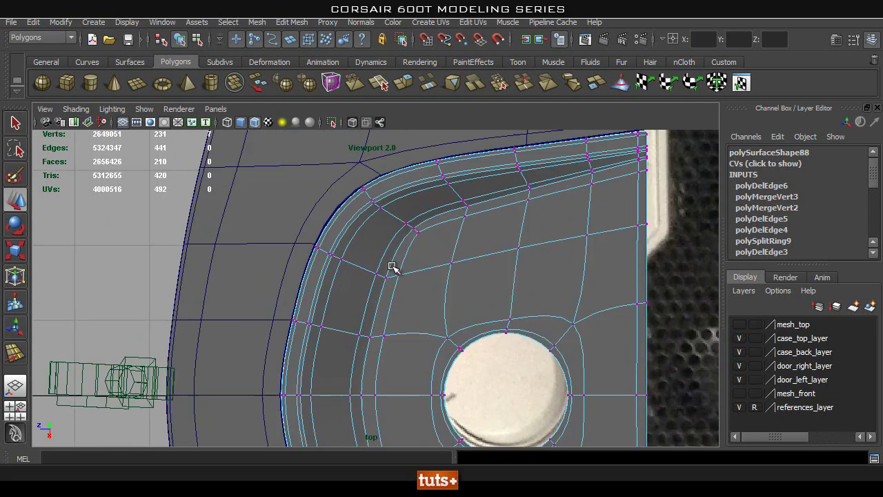
# - Return to the perspective view, leave vertex editing, and check the panel's fit in the case opening
pyautogui.press('space')
pyautogui.moveTo(400, 279); pyautogui.dragTo(400, 207)
pyautogui.keyDown('alt'); pyautogui.moveTo(418, 322); pyautogui.dragTo(394, 287); pyautogui.keyUp('alt')
pyautogui.moveTo(395, 287); pyautogui.dragTo(441, 211, button='right')
pyautogui.click(462, 171)
pyautogui.keyDown('alt'); pyautogui.moveTo(462, 171); pyautogui.dragTo(241, 132); pyautogui.keyUp('alt')
pyautogui.keyDown('alt'); pyautogui.moveTo(268, 138); pyautogui.dragTo(419, 263); pyautogui.keyUp('alt')
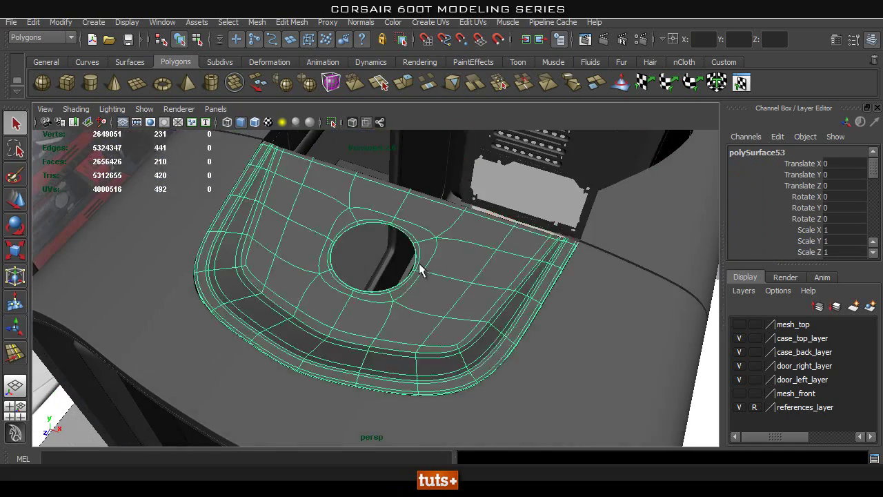
pyautogui.press('1')
pyautogui.click(484, 172)
pyautogui.keyDown('alt'); pyautogui.moveTo(484, 172); pyautogui.dragTo(368, 258); pyautogui.keyUp('alt')
# - Center the recessed panel's pivot and scale the panel uniformly to 1.003
pyautogui.click(411, 279)
pyautogui.press('r')
pyautogui.keyDown('alt'); pyautogui.moveTo(292, 312); pyautogui.dragTo(359, 290); pyautogui.keyUp('alt')
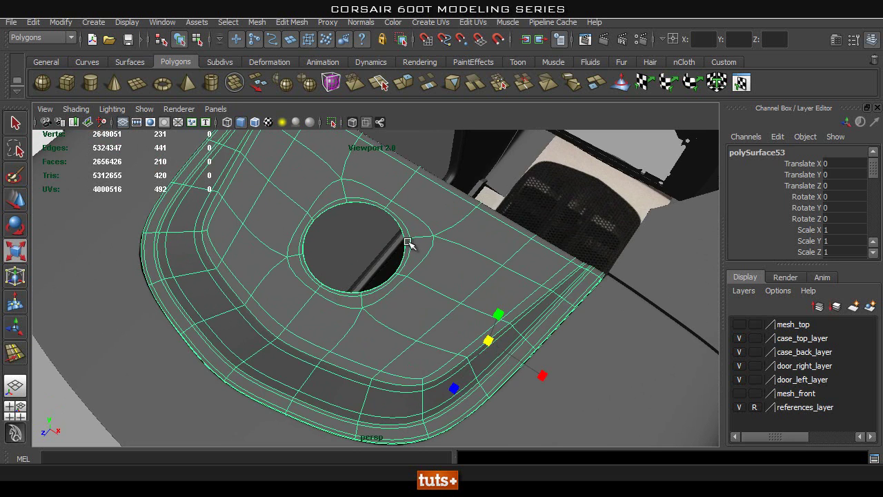
pyautogui.press('space')
pyautogui.moveTo(283, 191); pyautogui.dragTo(338, 317)
pyautogui.press('space')
pyautogui.moveTo(284, 162); pyautogui.dragTo(321, 277)
pyautogui.press('space')
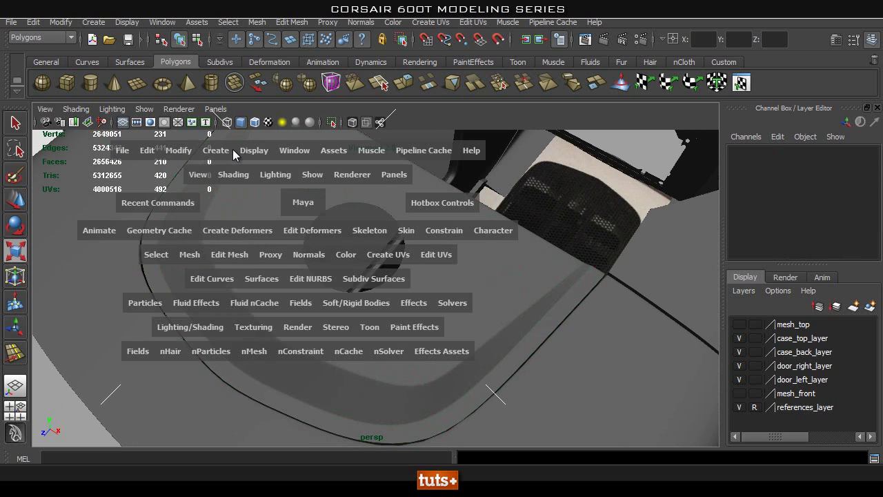
pyautogui.click(517, 325)
pyautogui.press('space')
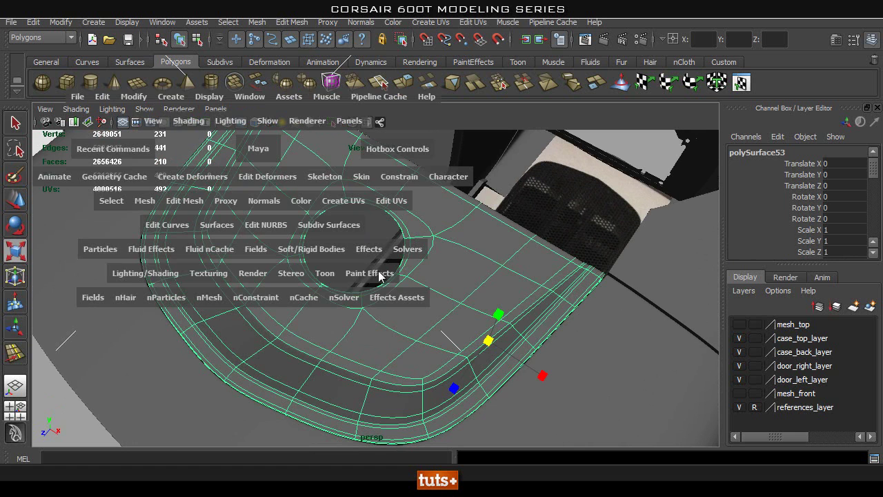
pyautogui.press('space')
pyautogui.moveTo(261, 205); pyautogui.dragTo(354, 339)
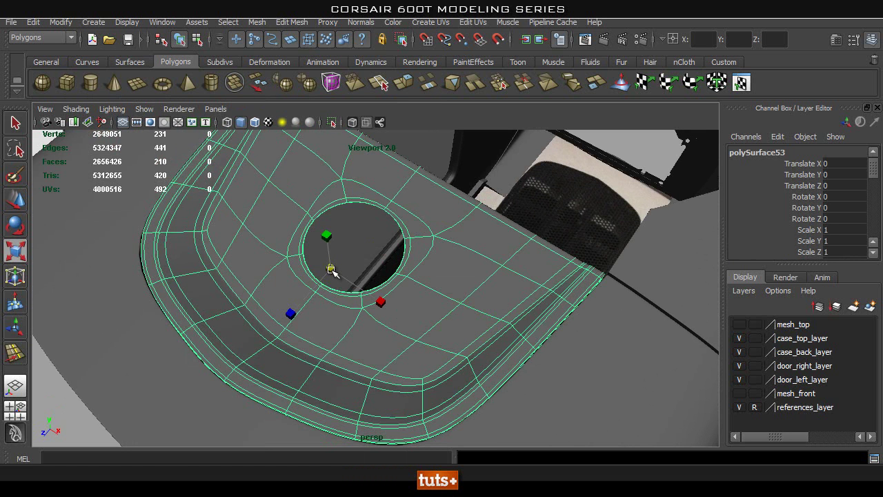
pyautogui.moveTo(332, 272); pyautogui.dragTo(333, 271)
pyautogui.press('q')
# - Examine how the scaled panel's rim meets the surrounding case top around the opening
pyautogui.moveTo(496, 235); pyautogui.dragTo(563, 198, button='right')
pyautogui.keyDown('alt'); pyautogui.moveTo(563, 198); pyautogui.dragTo(501, 277); pyautogui.keyUp('alt')
pyautogui.click(117, 304)
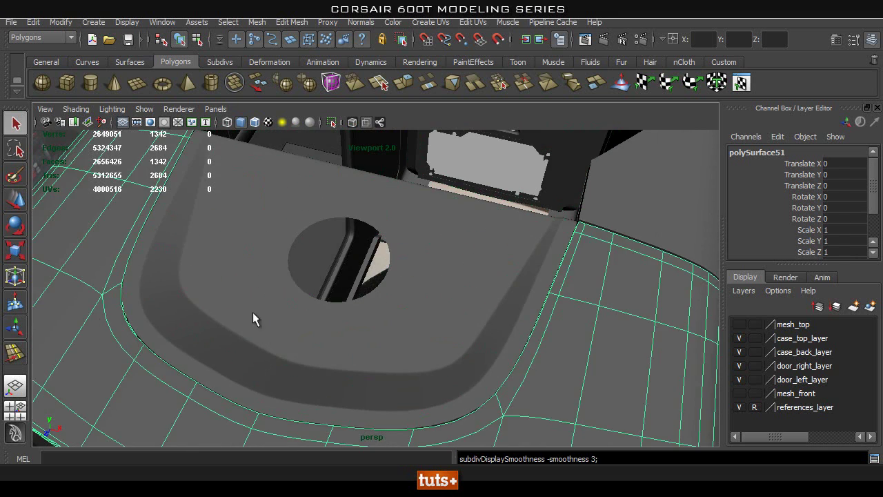
pyautogui.keyDown('alt'); pyautogui.moveTo(453, 259); pyautogui.dragTo(351, 264); pyautogui.keyUp('alt')
pyautogui.click(432, 176)
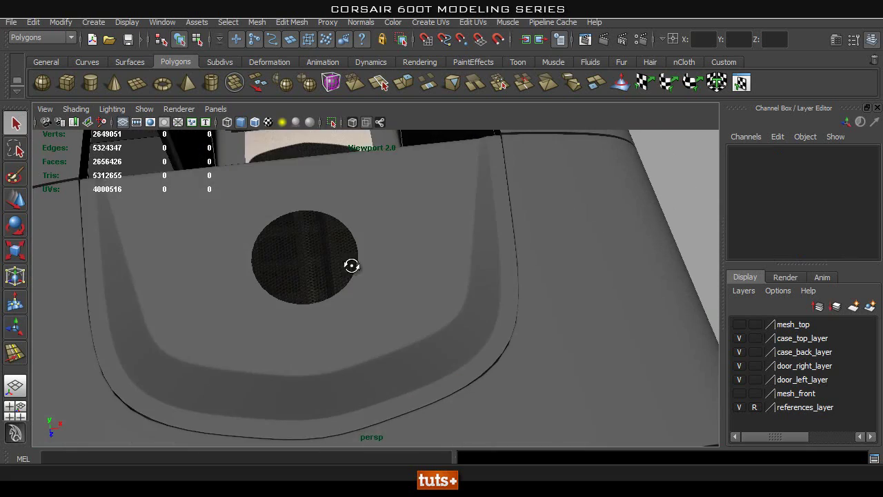
# - Select the recessed panel, turn off its smooth preview, and inspect the unsmoothed mesh around the circular hole and rim
pyautogui.click(445, 367)
pyautogui.keyDown('alt'); pyautogui.moveTo(410, 363); pyautogui.dragTo(281, 292); pyautogui.keyUp('alt')
pyautogui.keyDown('alt'); pyautogui.moveTo(436, 358); pyautogui.dragTo(419, 261); pyautogui.keyUp('alt')
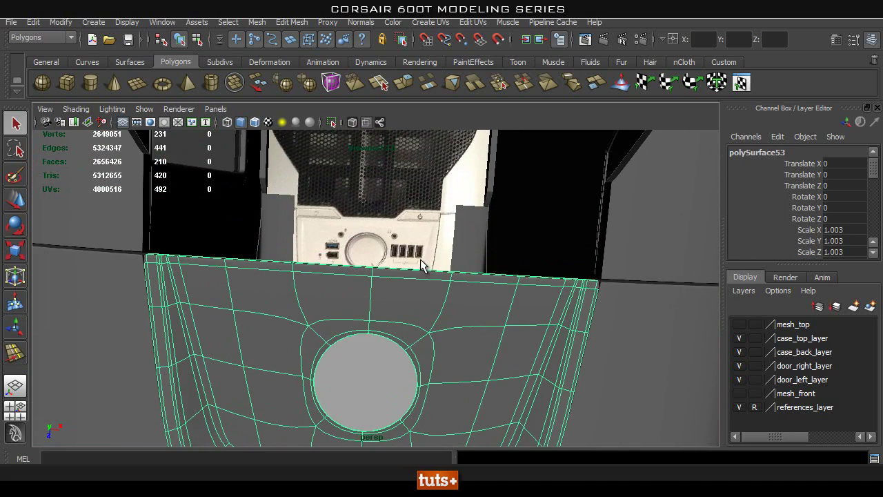
pyautogui.keyDown('alt'); pyautogui.moveTo(423, 332); pyautogui.dragTo(422, 283); pyautogui.keyUp('alt')
pyautogui.press('1')
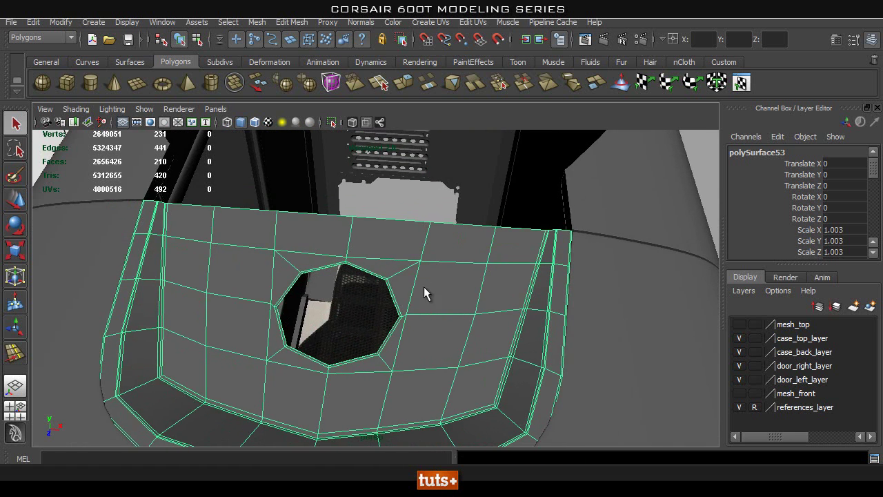
pyautogui.keyDown('alt'); pyautogui.moveTo(436, 371); pyautogui.dragTo(449, 261); pyautogui.keyUp('alt')
pyautogui.keyDown('alt'); pyautogui.moveTo(394, 234); pyautogui.dragTo(395, 250, button='middle'); pyautogui.keyUp('alt')
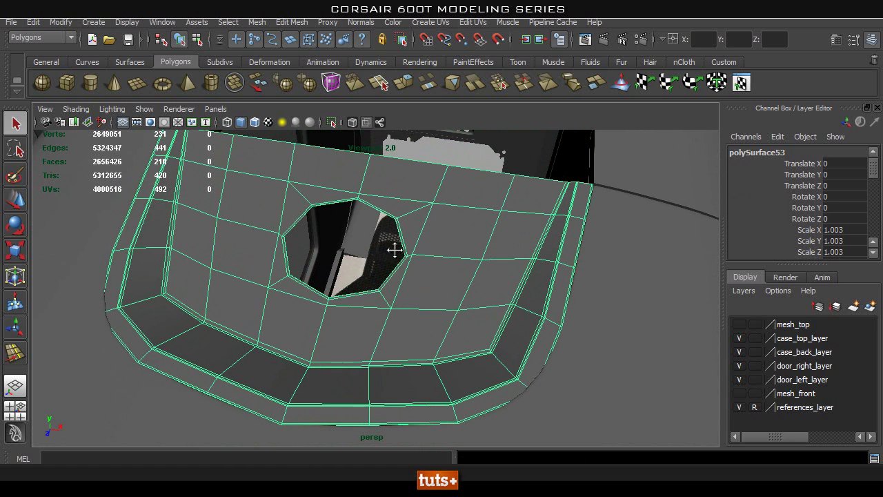
pyautogui.keyDown('alt'); pyautogui.moveTo(427, 335); pyautogui.dragTo(390, 363); pyautogui.keyUp('alt')
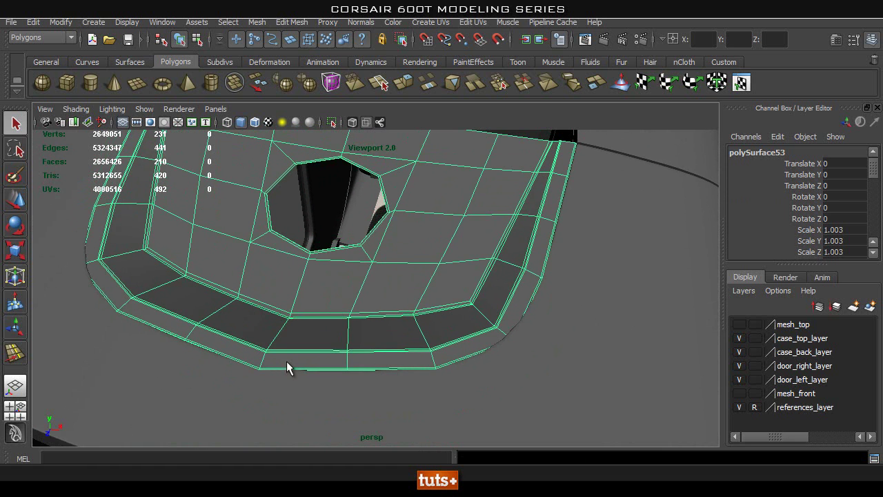
pyautogui.keyDown('alt'); pyautogui.moveTo(353, 295); pyautogui.dragTo(351, 319); pyautogui.keyUp('alt')
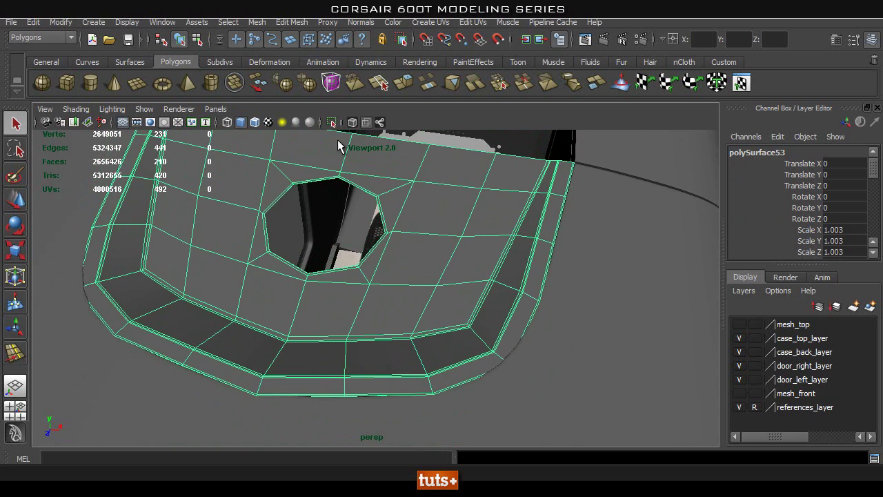
# - Insert three edge loops through the recessed panel beside the circular hole
pyautogui.scroll(4, 383, 242)
pyautogui.click(290, 22)
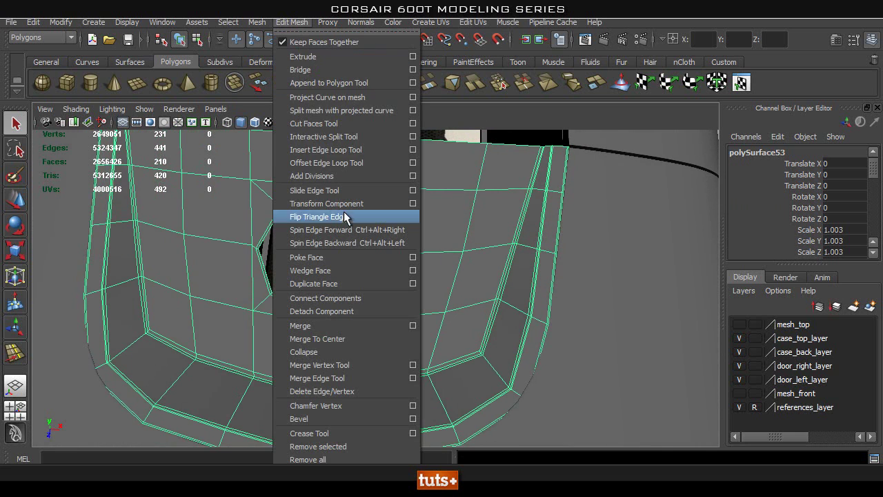
pyautogui.click(318, 145)
pyautogui.keyDown('alt'); pyautogui.moveTo(345, 174); pyautogui.dragTo(406, 295); pyautogui.keyUp('alt')
pyautogui.keyDown('alt'); pyautogui.moveTo(445, 345); pyautogui.dragTo(483, 247); pyautogui.keyUp('alt')
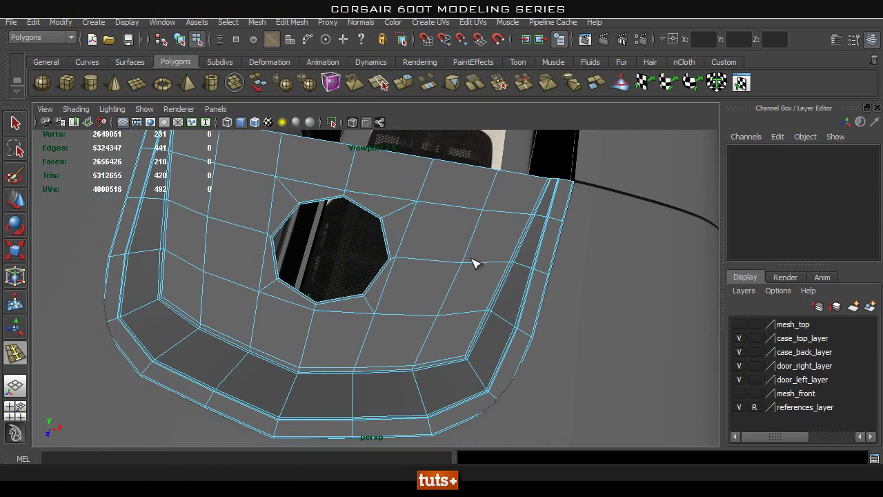
pyautogui.keyDown('alt'); pyautogui.moveTo(450, 283); pyautogui.dragTo(436, 268); pyautogui.keyUp('alt')
pyautogui.moveTo(394, 240); pyautogui.dragTo(467, 246)
pyautogui.keyDown('alt'); pyautogui.moveTo(467, 246); pyautogui.dragTo(391, 256); pyautogui.keyUp('alt')
# - Delete one narrow face beside the panel's circular hole and inspect the resulting cutout
pyautogui.press('q')
pyautogui.moveTo(387, 258); pyautogui.dragTo(389, 257, button='right')
pyautogui.click(389, 255)
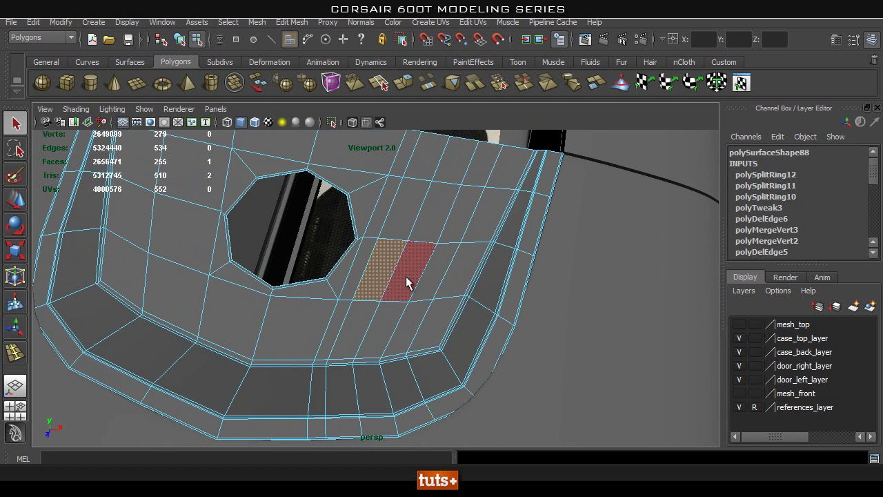
pyautogui.press('Delete')
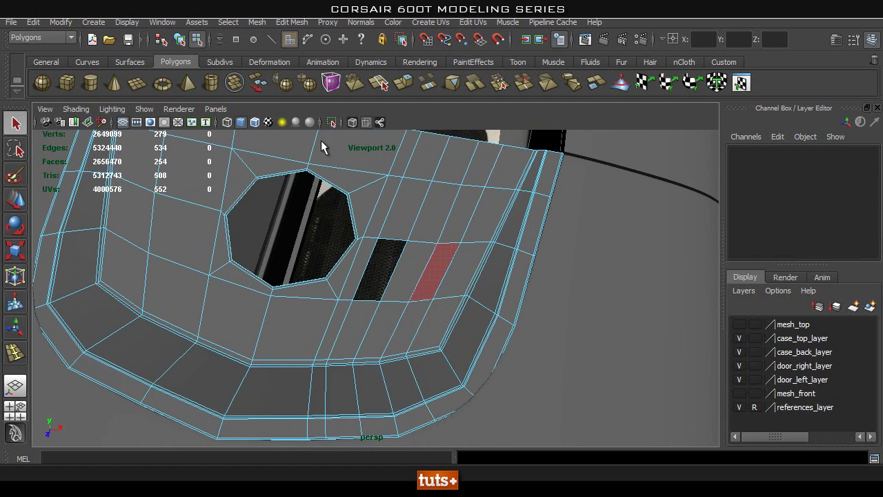
pyautogui.keyDown('alt'); pyautogui.moveTo(416, 290); pyautogui.dragTo(372, 248); pyautogui.keyUp('alt')
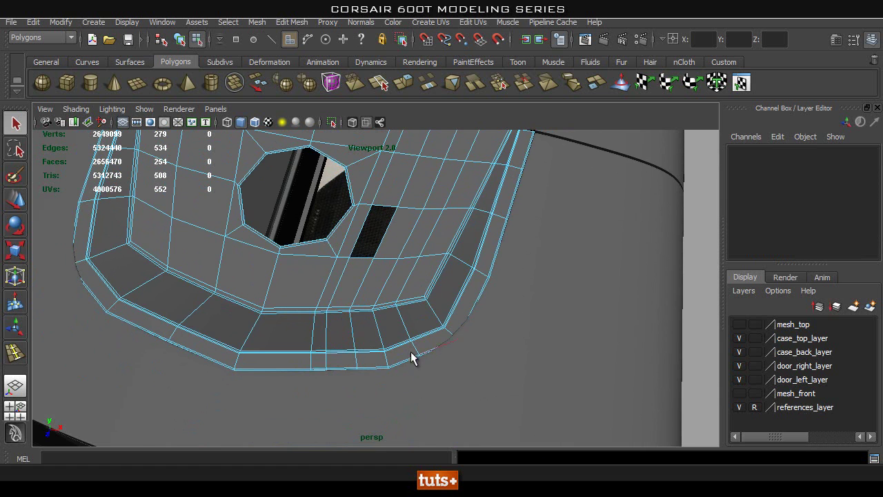
pyautogui.keyDown('alt'); pyautogui.moveTo(382, 364); pyautogui.dragTo(400, 336); pyautogui.keyUp('alt')
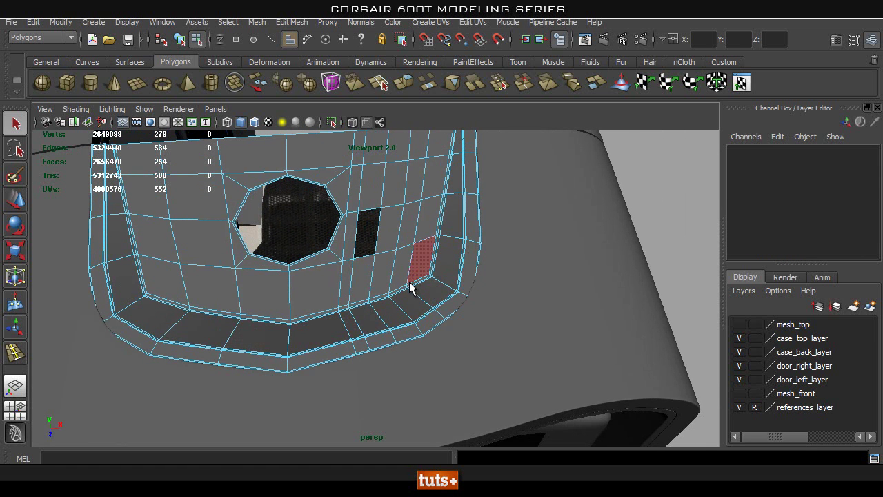
# - Undo the face deletion and the edge loops added to the recessed panel
pyautogui.moveTo(352, 233); pyautogui.dragTo(414, 207, button='right')
pyautogui.click(383, 204)
pyautogui.hotkey('ctrl', 'z')
pyautogui.hotkey('ctrl', 'z')
pyautogui.hotkey('ctrl', 'z')
pyautogui.hotkey('ctrl', 'z')
pyautogui.hotkey('ctrl', 'z')
pyautogui.hotkey('ctrl', 'z')
pyautogui.hotkey('ctrl', 'z')
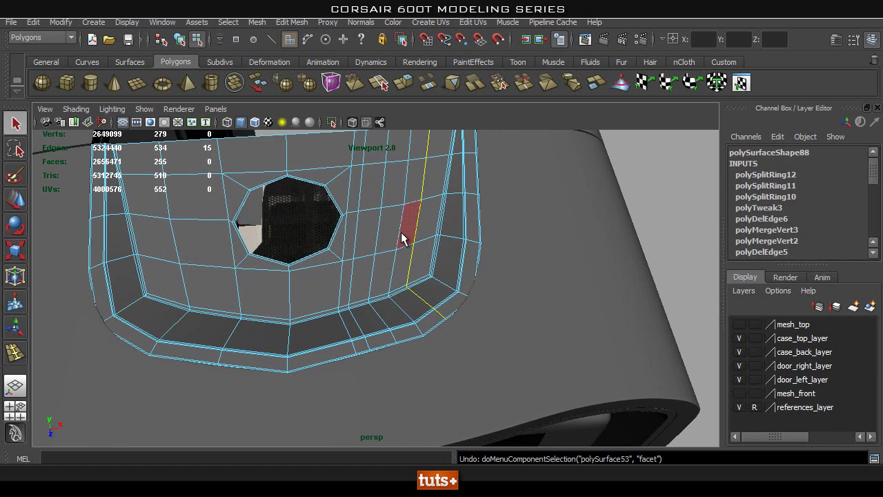
pyautogui.keyDown('alt'); pyautogui.moveTo(390, 261); pyautogui.dragTo(379, 278); pyautogui.keyUp('alt')
# - Duplicate the whole recessed panel and move the copy 13.702 units along X, beside the case
pyautogui.moveTo(383, 227); pyautogui.dragTo(449, 213, button='right')
pyautogui.click(410, 229)
pyautogui.keyDown('alt'); pyautogui.moveTo(410, 229); pyautogui.dragTo(420, 288); pyautogui.keyUp('alt')
pyautogui.hotkey('ctrl', 'd')
pyautogui.press('w')
pyautogui.keyDown('alt'); pyautogui.moveTo(500, 303); pyautogui.dragTo(714, 379); pyautogui.keyUp('alt')
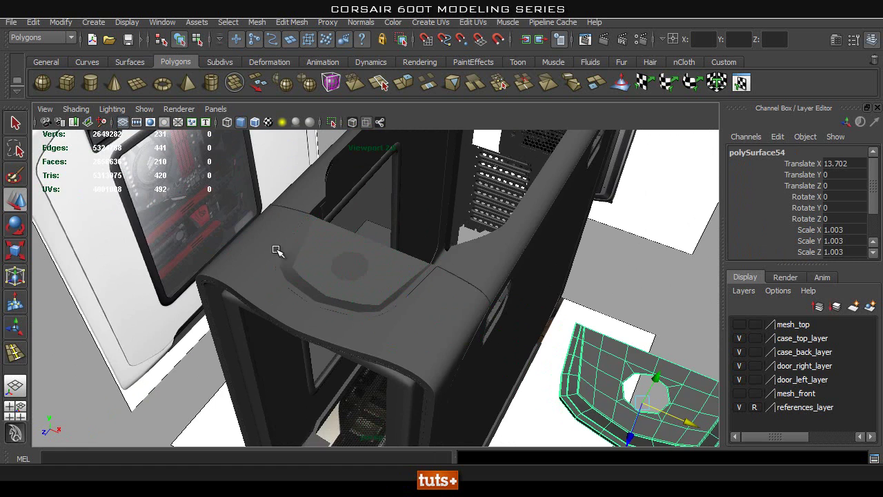
# - Select the original recessed panel in the case top and turn on its smooth mesh preview
pyautogui.keyDown('alt'); pyautogui.moveTo(314, 253); pyautogui.dragTo(418, 246, button='right'); pyautogui.keyUp('alt')
pyautogui.keyDown('alt'); pyautogui.moveTo(418, 247); pyautogui.dragTo(459, 283, button='middle'); pyautogui.keyUp('alt')
pyautogui.keyDown('alt'); pyautogui.moveTo(378, 280); pyautogui.dragTo(407, 277, button='right'); pyautogui.keyUp('alt')
pyautogui.click(399, 278)
pyautogui.press('3')
pyautogui.moveTo(465, 278); pyautogui.dragTo(545, 225, button='right')
pyautogui.click(485, 263)
pyautogui.click(535, 205)
pyautogui.click(436, 290)
pyautogui.press('3')
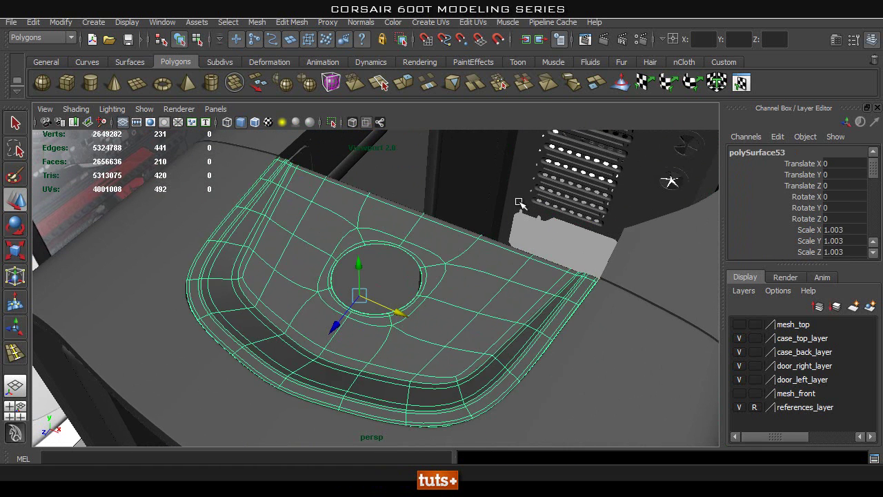
# - Convert the original recessed panel's smooth mesh preview to polygons
pyautogui.click(514, 208)
pyautogui.keyDown('alt'); pyautogui.moveTo(514, 208); pyautogui.dragTo(507, 224); pyautogui.keyUp('alt')
pyautogui.click(442, 276)
pyautogui.keyDown('alt'); pyautogui.moveTo(443, 276); pyautogui.dragTo(403, 309); pyautogui.keyUp('alt')
pyautogui.scroll(3, 450, 241)
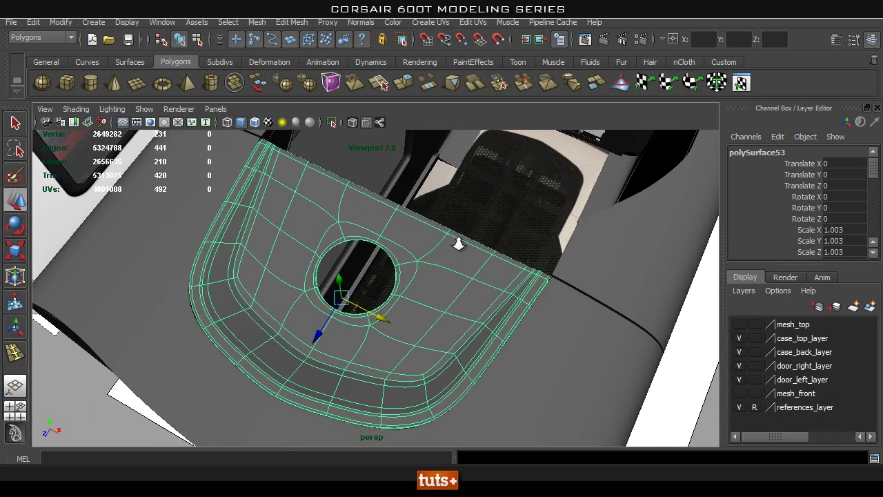
pyautogui.click(60, 22)
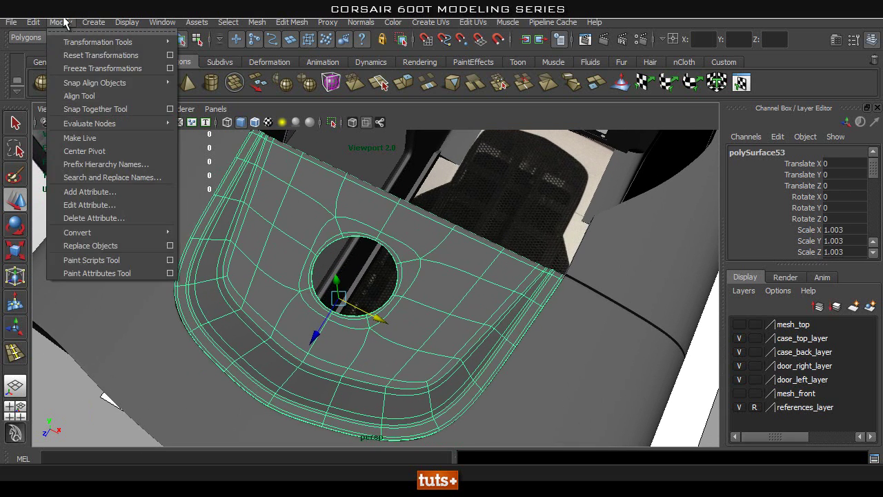
pyautogui.moveTo(151, 232)
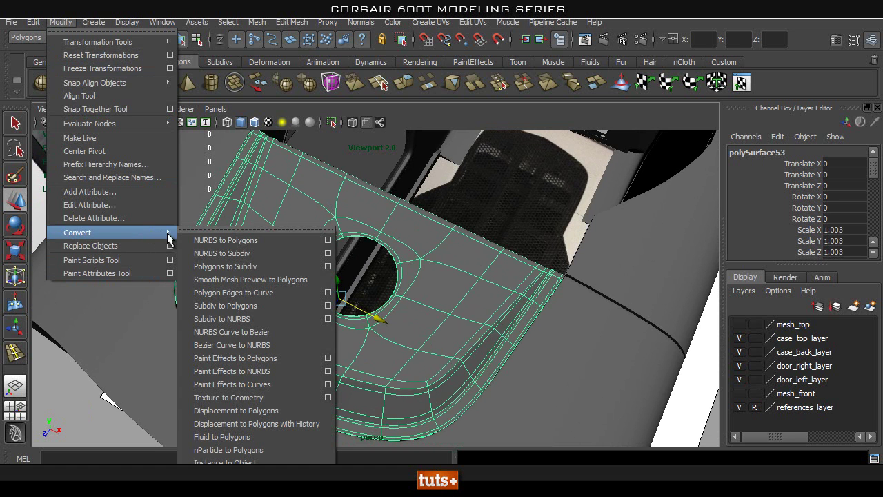
pyautogui.click(276, 279)
pyautogui.keyDown('alt'); pyautogui.moveTo(414, 318); pyautogui.dragTo(455, 312); pyautogui.keyUp('alt')
# - Examine the converted panel inside the case opening, then undo the selection changes so the panel is selected again
pyautogui.click(418, 215)
pyautogui.keyDown('alt'); pyautogui.moveTo(418, 216); pyautogui.dragTo(392, 274); pyautogui.keyUp('alt')
pyautogui.click(462, 307)
pyautogui.click(345, 242)
pyautogui.keyDown('alt'); pyautogui.moveTo(345, 242); pyautogui.dragTo(407, 234); pyautogui.keyUp('alt')
pyautogui.hotkey('ctrl', 'z')
pyautogui.hotkey('ctrl', 'z')
pyautogui.hotkey('ctrl', 'z')
pyautogui.hotkey('ctrl', 'z')
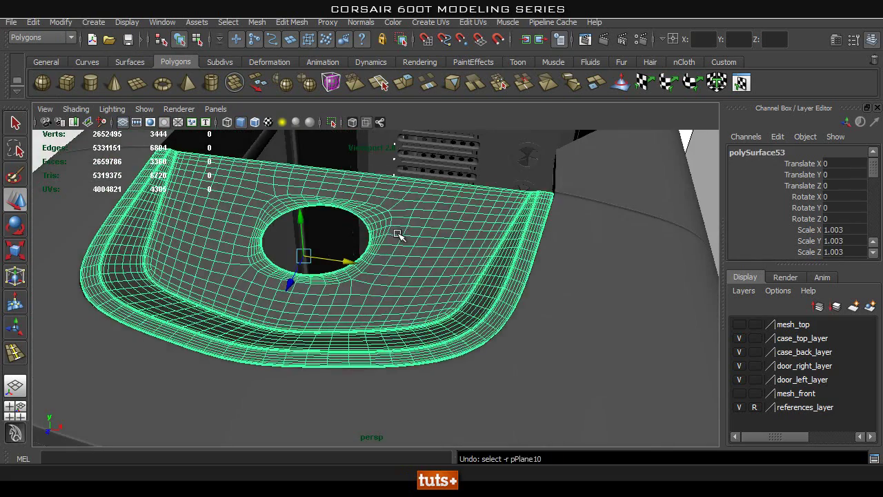
# - Restore the recessed panel's low-poly mesh and apply Smooth with exponential divisions at 1 division level
pyautogui.press('1')
pyautogui.keyDown('alt'); pyautogui.moveTo(419, 196); pyautogui.dragTo(400, 213); pyautogui.keyUp('alt')
pyautogui.moveTo(394, 221); pyautogui.dragTo(414, 205, button='right')
pyautogui.keyDown('alt'); pyautogui.moveTo(414, 205); pyautogui.dragTo(329, 145); pyautogui.keyUp('alt')
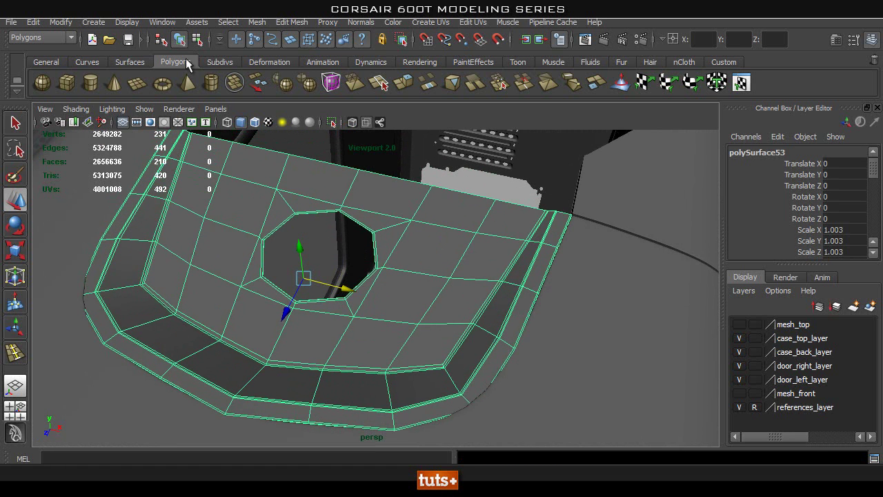
pyautogui.click(252, 21)
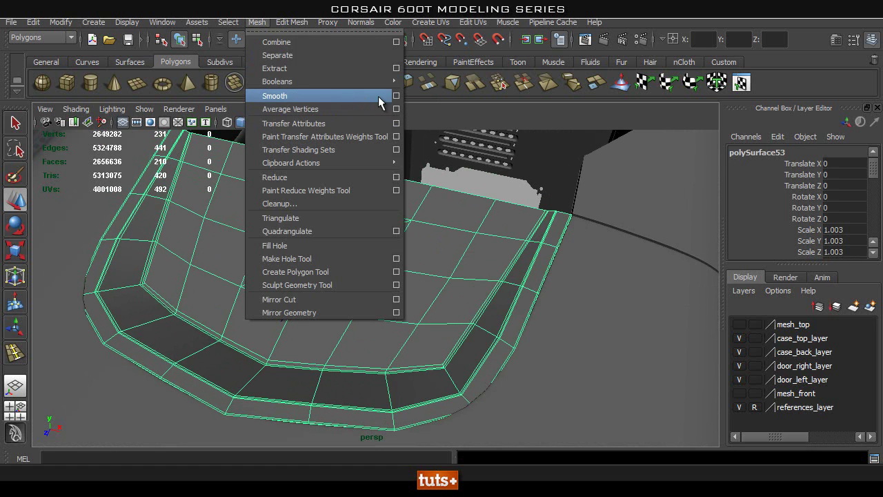
pyautogui.click(396, 96)
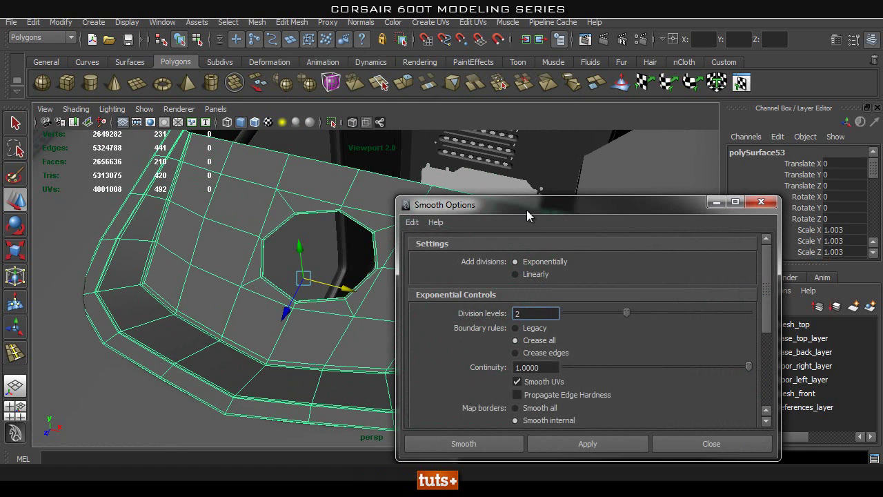
pyautogui.moveTo(527, 201); pyautogui.dragTo(567, 89)
pyautogui.click(607, 324)
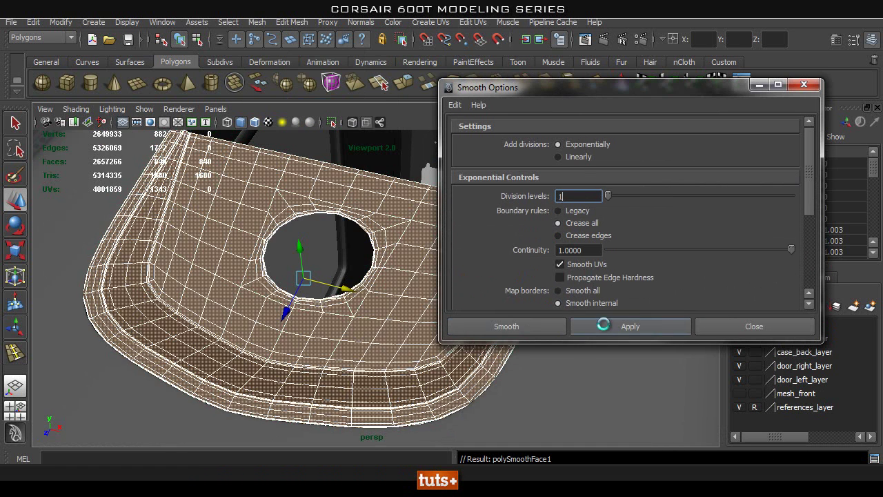
# - Inspect the smoothed panel around its hole in object mode with the smooth mesh preview on, then turn the preview off
pyautogui.keyDown('alt'); pyautogui.moveTo(234, 289); pyautogui.dragTo(321, 292); pyautogui.keyUp('alt')
pyautogui.moveTo(320, 233); pyautogui.dragTo(389, 215, button='right')
pyautogui.click(391, 203)
pyautogui.keyDown('alt'); pyautogui.moveTo(391, 203); pyautogui.dragTo(344, 290); pyautogui.keyUp('alt')
pyautogui.click(344, 291)
pyautogui.scroll(3, 336, 319)
pyautogui.keyDown('alt'); pyautogui.moveTo(336, 320); pyautogui.dragTo(328, 339); pyautogui.keyUp('alt')
pyautogui.press('3')
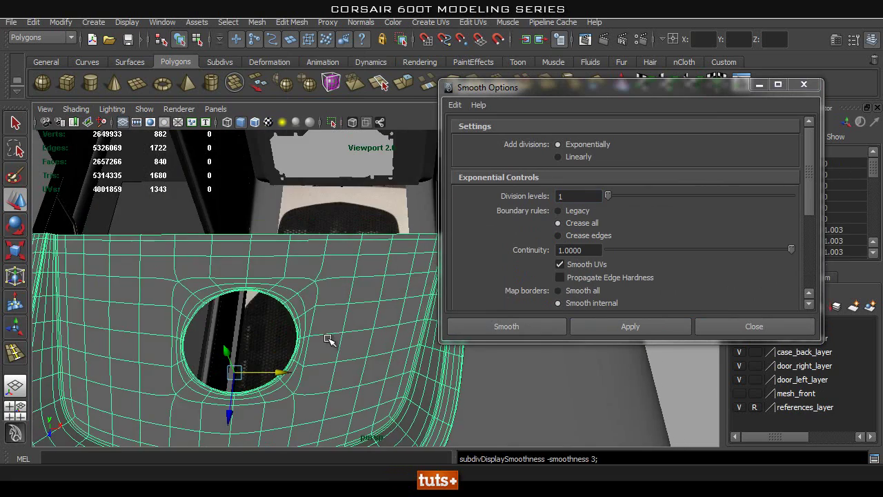
pyautogui.click(332, 197)
pyautogui.keyDown('alt'); pyautogui.moveTo(333, 200); pyautogui.dragTo(303, 328); pyautogui.keyUp('alt')
pyautogui.click(326, 271)
pyautogui.press('1')
pyautogui.keyDown('alt'); pyautogui.moveTo(369, 290); pyautogui.dragTo(364, 313); pyautogui.keyUp('alt')
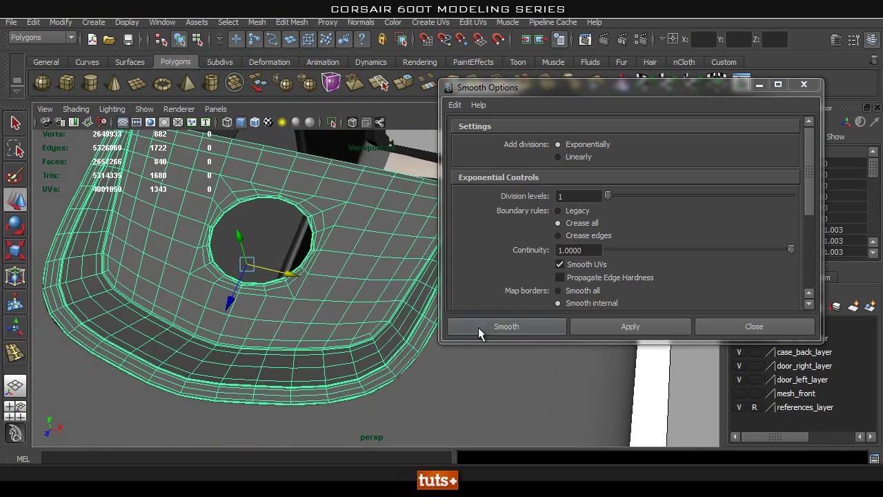
# - Try a second Smooth pass at 1 division level on the panel, then undo it and close the Smooth options
pyautogui.click(609, 326)
pyautogui.moveTo(371, 233); pyautogui.dragTo(423, 223, button='right')
pyautogui.keyDown('alt'); pyautogui.moveTo(366, 303); pyautogui.dragTo(270, 341); pyautogui.keyUp('alt')
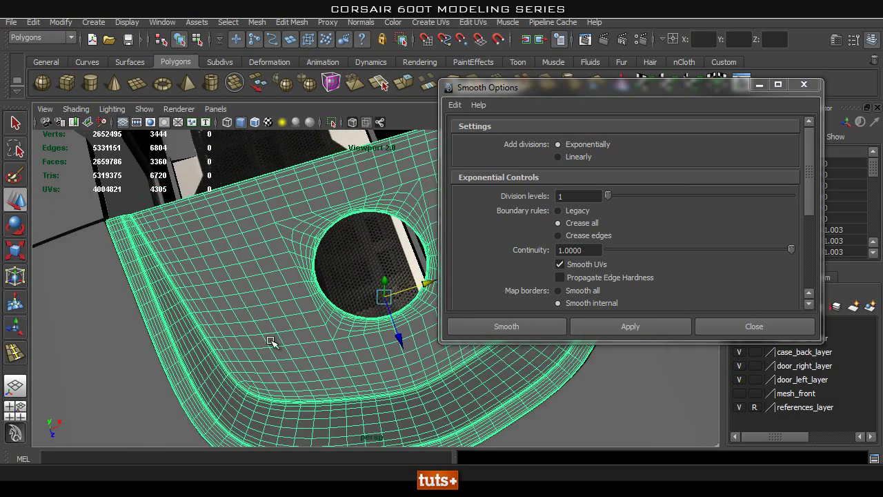
pyautogui.keyDown('alt'); pyautogui.moveTo(326, 310); pyautogui.dragTo(249, 274); pyautogui.keyUp('alt')
pyautogui.keyDown('alt'); pyautogui.moveTo(275, 201); pyautogui.dragTo(263, 229); pyautogui.keyUp('alt')
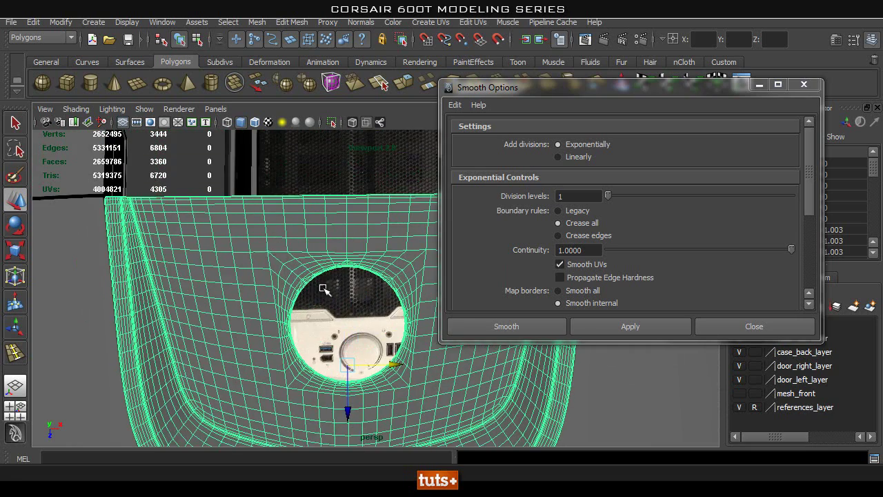
pyautogui.keyDown('alt'); pyautogui.moveTo(276, 249); pyautogui.dragTo(168, 214, button='middle'); pyautogui.keyUp('alt')
pyautogui.hotkey('ctrl', 'z')
pyautogui.hotkey('ctrl', 'z')
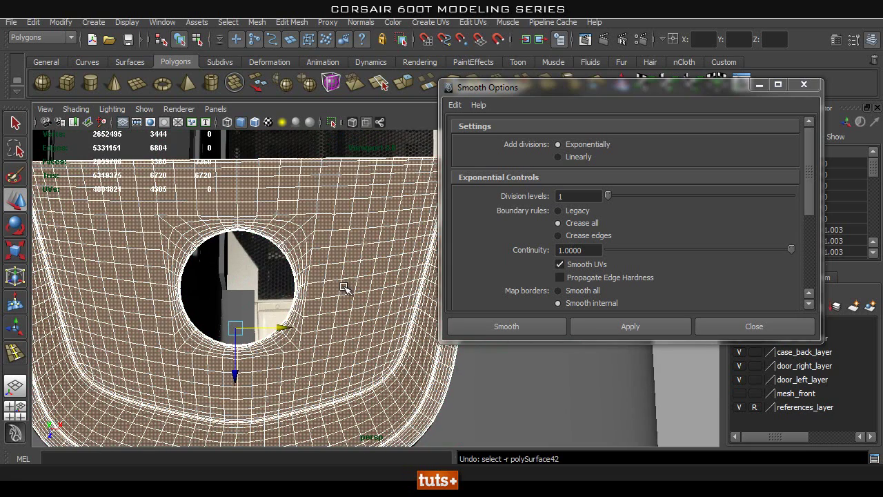
pyautogui.hotkey('ctrl', 'z')
pyautogui.keyDown('alt'); pyautogui.moveTo(348, 293); pyautogui.dragTo(423, 295); pyautogui.keyUp('alt')
pyautogui.click(737, 326)
# - Examine the ports and knob in the front reference image beyond the panel's straight edge
pyautogui.keyDown('alt'); pyautogui.moveTo(268, 292); pyautogui.dragTo(368, 324); pyautogui.keyUp('alt')
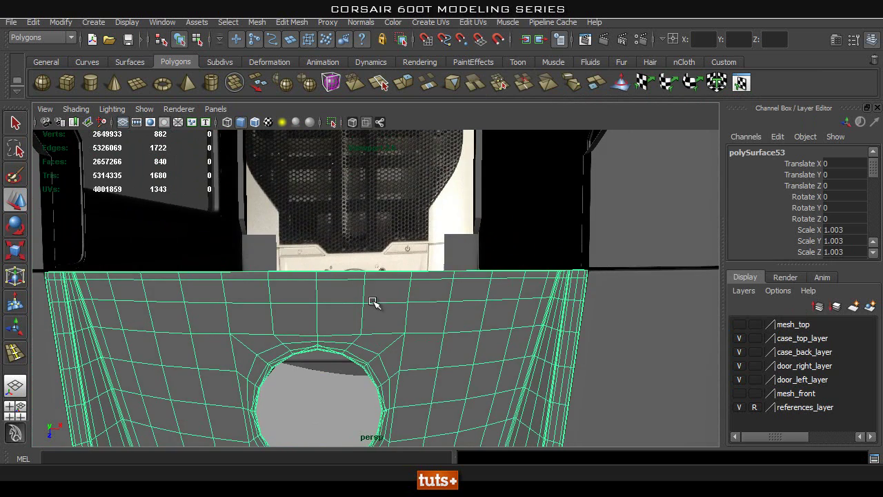
pyautogui.keyDown('alt'); pyautogui.moveTo(457, 314); pyautogui.dragTo(381, 385, button='right'); pyautogui.keyUp('alt')
pyautogui.keyDown('alt'); pyautogui.moveTo(321, 378); pyautogui.dragTo(261, 254); pyautogui.keyUp('alt')
pyautogui.keyDown('alt'); pyautogui.moveTo(371, 291); pyautogui.dragTo(351, 200); pyautogui.keyUp('alt')
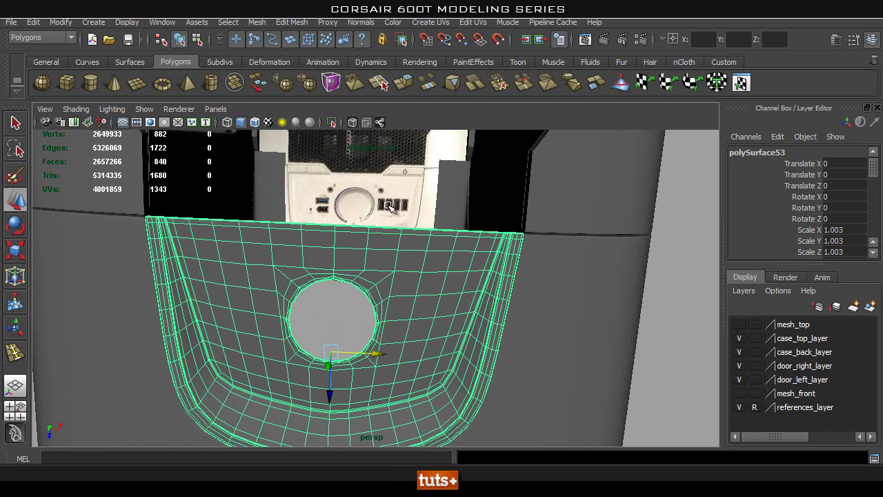
pyautogui.keyDown('alt'); pyautogui.moveTo(322, 204); pyautogui.dragTo(371, 257, button='right'); pyautogui.keyUp('alt')
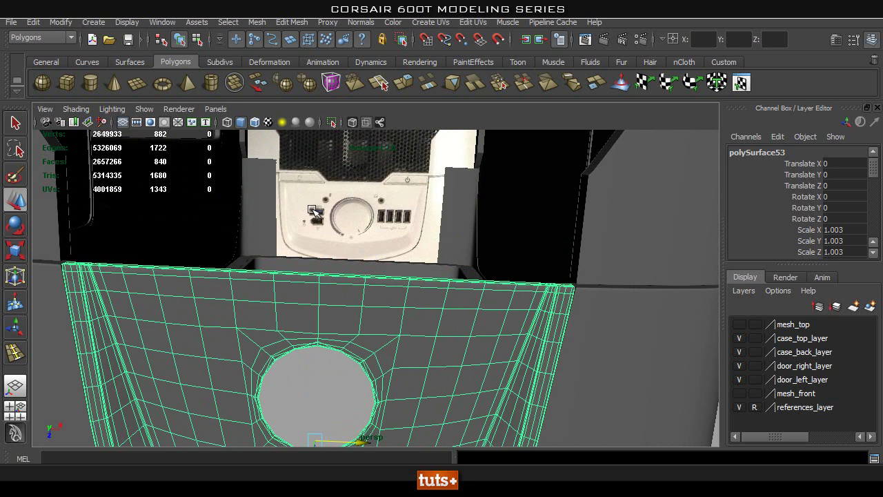
pyautogui.keyDown('alt'); pyautogui.moveTo(321, 202); pyautogui.dragTo(310, 241); pyautogui.keyUp('alt')
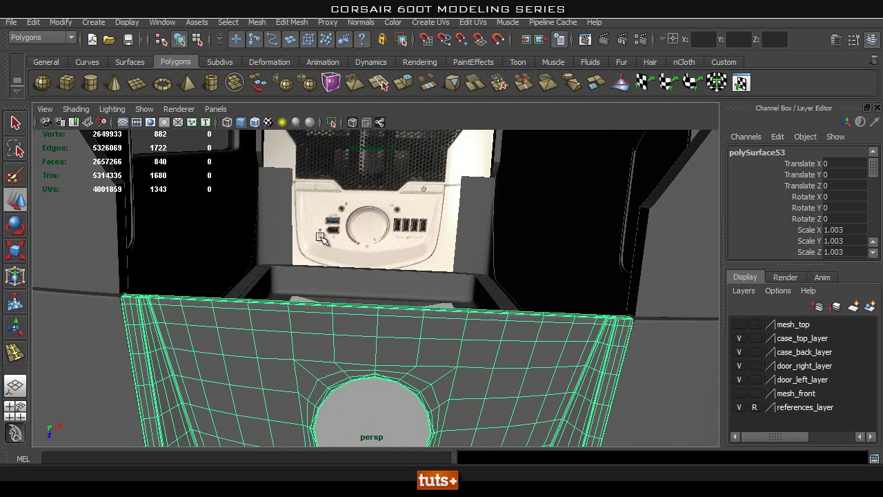
pyautogui.keyDown('alt'); pyautogui.moveTo(321, 238); pyautogui.dragTo(206, 305); pyautogui.keyUp('alt')
# - Compare the panel mesh with the knob and port reference in the top view using X-Ray, then turn X-Ray off
pyautogui.press('space')
pyautogui.scroll(-3, 467, 312)
pyautogui.scroll(1, 384, 262)
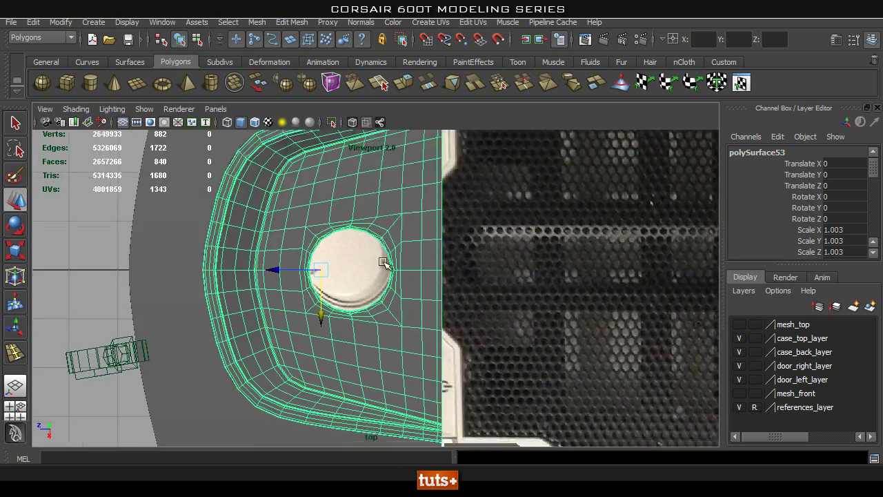
pyautogui.scroll(2, 475, 286)
pyautogui.click(352, 122)
pyautogui.keyDown('alt'); pyautogui.moveTo(317, 316); pyautogui.dragTo(310, 256, button='middle'); pyautogui.keyUp('alt')
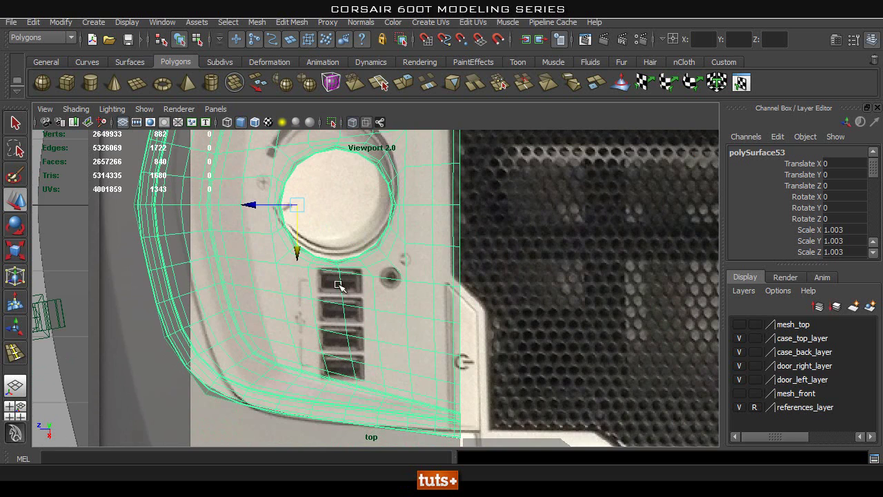
pyautogui.scroll(-2, 341, 306)
pyautogui.click(352, 123)
# - Examine the panel's face layout around the circular hole and toward the curved corner in the top view
pyautogui.scroll(2, 294, 291)
pyautogui.scroll(1, 345, 258)
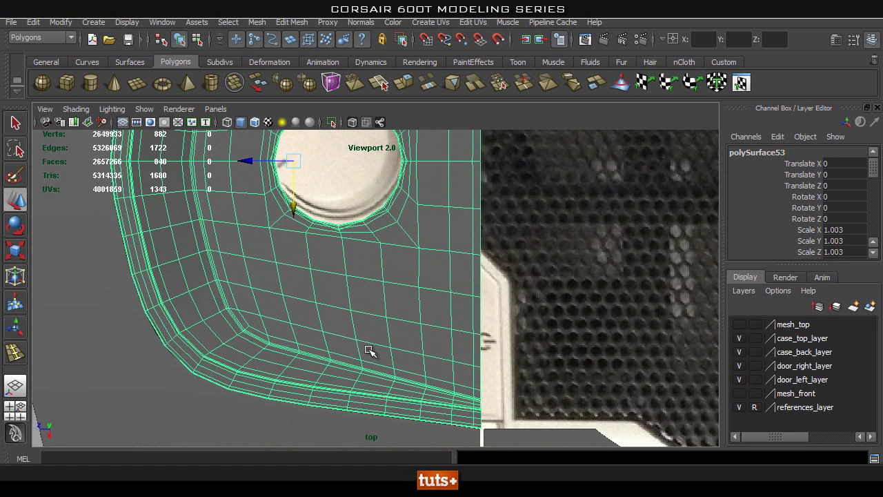
pyautogui.scroll(2, 364, 352)
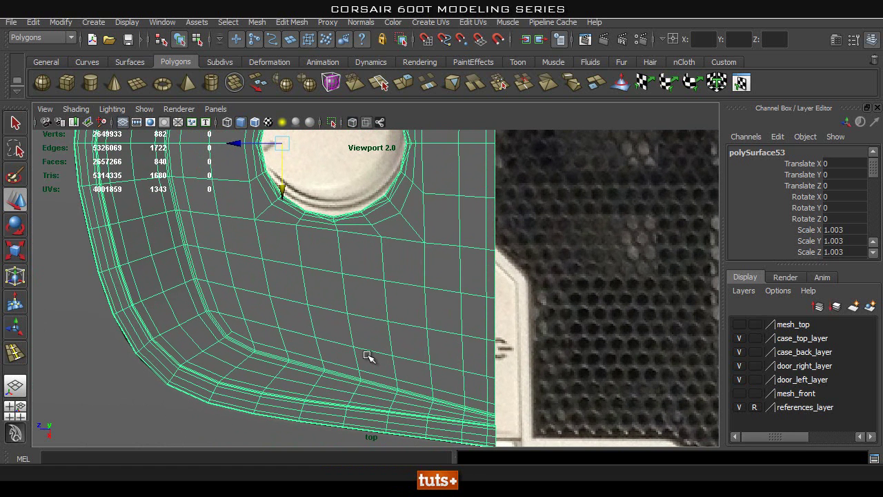
pyautogui.keyDown('alt'); pyautogui.moveTo(346, 338); pyautogui.dragTo(349, 345, button='middle'); pyautogui.keyUp('alt')
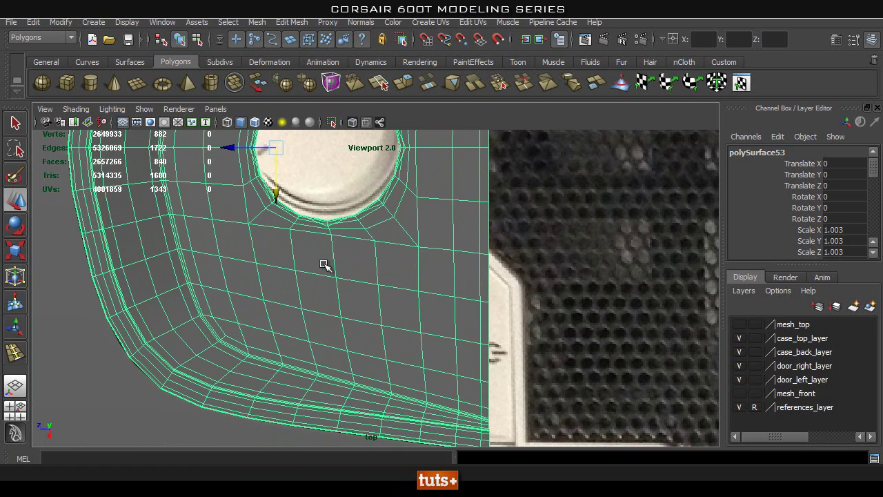
pyautogui.scroll(1, 360, 266)
pyautogui.keyDown('alt'); pyautogui.moveTo(361, 267); pyautogui.dragTo(356, 298, button='middle'); pyautogui.keyUp('alt')
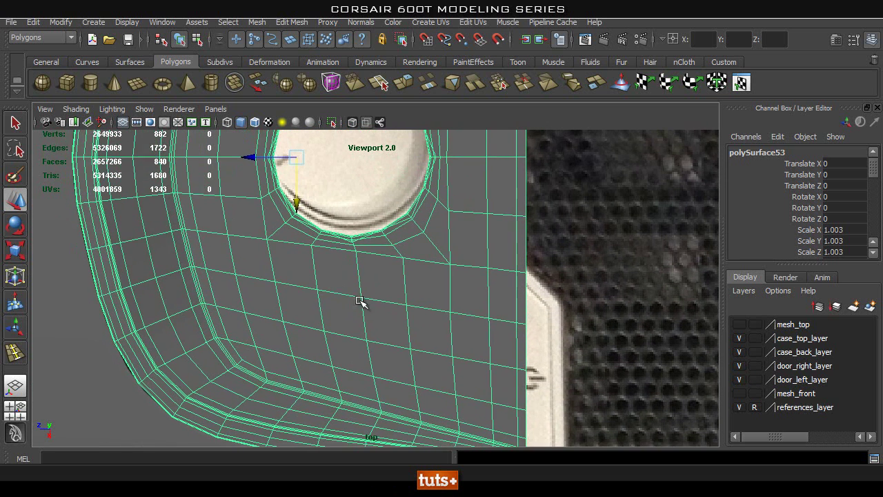
pyautogui.keyDown('alt'); pyautogui.moveTo(464, 314); pyautogui.dragTo(362, 352, button='middle'); pyautogui.keyUp('alt')
pyautogui.scroll(-1, 386, 262)
pyautogui.keyDown('alt'); pyautogui.moveTo(350, 207); pyautogui.dragTo(362, 291, button='middle'); pyautogui.keyUp('alt')
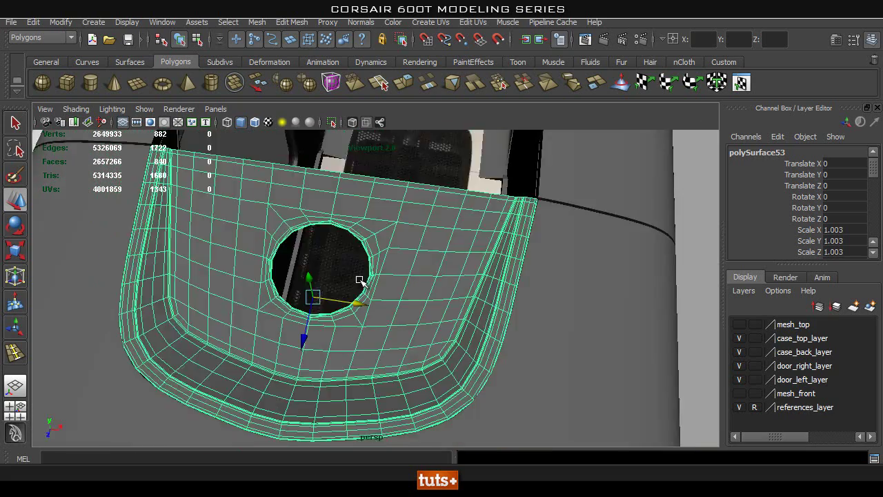
# - Isolate the recessed panel in the perspective view and deselect it, with its wireframe displayed over the shading
pyautogui.keyDown('alt'); pyautogui.moveTo(361, 282); pyautogui.dragTo(358, 304); pyautogui.keyUp('alt')
pyautogui.keyDown('alt'); pyautogui.moveTo(322, 258); pyautogui.dragTo(430, 308); pyautogui.keyUp('alt')
pyautogui.press('space')
pyautogui.press('space')
pyautogui.moveTo(350, 288); pyautogui.dragTo(349, 266)
pyautogui.keyDown('alt'); pyautogui.moveTo(376, 296); pyautogui.dragTo(407, 311, button='right'); pyautogui.keyUp('alt')
pyautogui.keyDown('alt'); pyautogui.moveTo(395, 327); pyautogui.dragTo(388, 367, button='middle'); pyautogui.keyUp('alt')
pyautogui.keyDown('alt'); pyautogui.moveTo(326, 339); pyautogui.dragTo(407, 324, button='middle'); pyautogui.keyUp('alt')
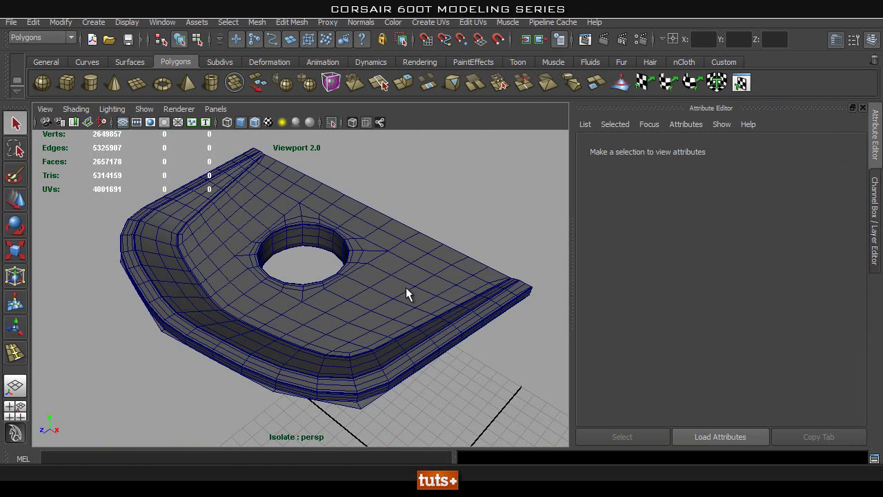
# - Delete the flared ring of faces along the bottom edge of the circular hole's inner wall
pyautogui.keyDown('alt'); pyautogui.moveTo(405, 294); pyautogui.dragTo(296, 299); pyautogui.keyUp('alt')
pyautogui.keyDown('alt'); pyautogui.moveTo(296, 300); pyautogui.dragTo(342, 293, button='right'); pyautogui.keyUp('alt')
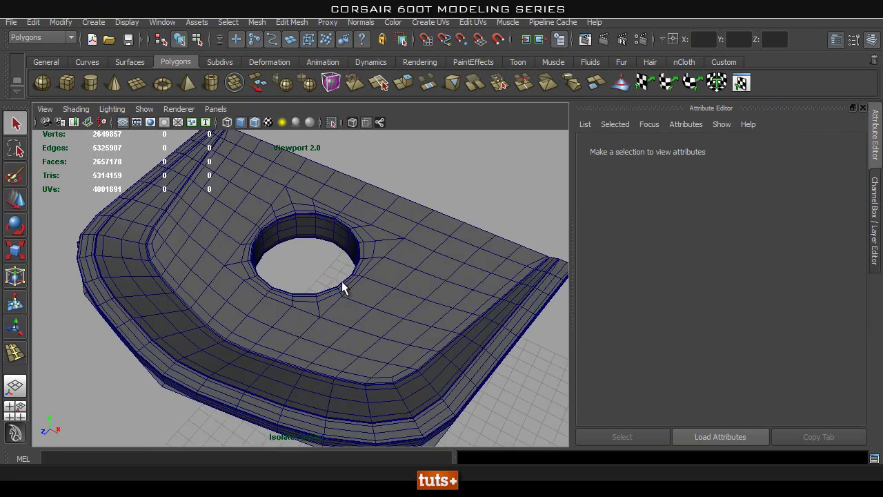
pyautogui.keyDown('alt'); pyautogui.moveTo(343, 293); pyautogui.dragTo(307, 302); pyautogui.keyUp('alt')
pyautogui.keyDown('alt'); pyautogui.moveTo(145, 302); pyautogui.dragTo(277, 330, button='right'); pyautogui.keyUp('alt')
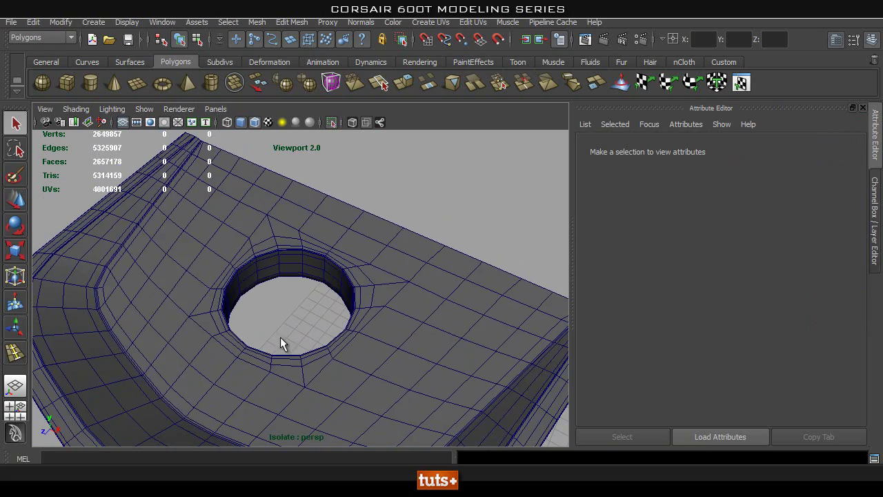
pyautogui.moveTo(317, 399)
pyautogui.keyDown('alt'); pyautogui.mouseDown()
pyautogui.moveTo(272, 283)
pyautogui.moveTo(371, 388)
pyautogui.moveTo(331, 392)
pyautogui.mouseUp(); pyautogui.keyUp('alt')
pyautogui.keyDown('alt'); pyautogui.moveTo(331, 391); pyautogui.dragTo(380, 352, button='right'); pyautogui.keyUp('alt')
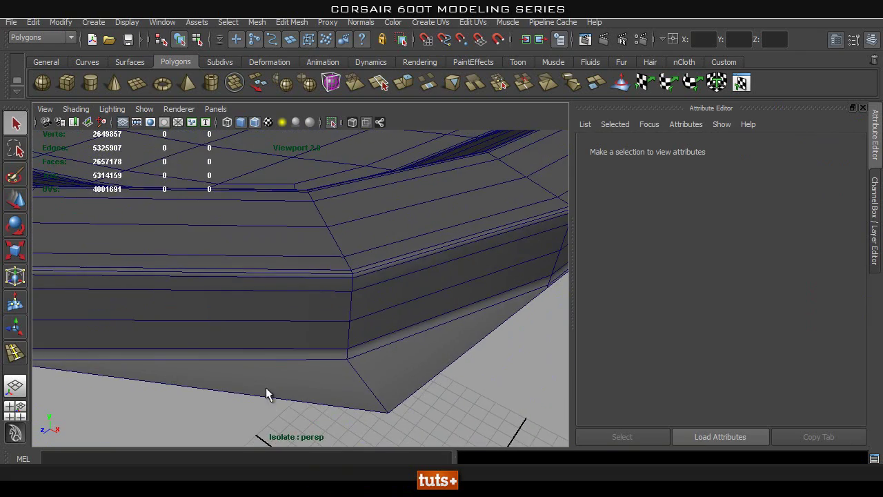
pyautogui.keyDown('alt'); pyautogui.moveTo(299, 391); pyautogui.dragTo(158, 327, button='right'); pyautogui.keyUp('alt')
pyautogui.keyDown('alt'); pyautogui.moveTo(158, 327); pyautogui.dragTo(276, 290); pyautogui.keyUp('alt')
pyautogui.keyDown('alt'); pyautogui.moveTo(276, 290); pyautogui.dragTo(375, 380, button='right'); pyautogui.keyUp('alt')
pyautogui.keyDown('alt'); pyautogui.moveTo(374, 380); pyautogui.dragTo(351, 408); pyautogui.keyUp('alt')
pyautogui.keyDown('alt'); pyautogui.moveTo(351, 408); pyautogui.dragTo(344, 340, button='right'); pyautogui.keyUp('alt')
pyautogui.moveTo(345, 249); pyautogui.dragTo(338, 277, button='right')
pyautogui.doubleClick(345, 385)
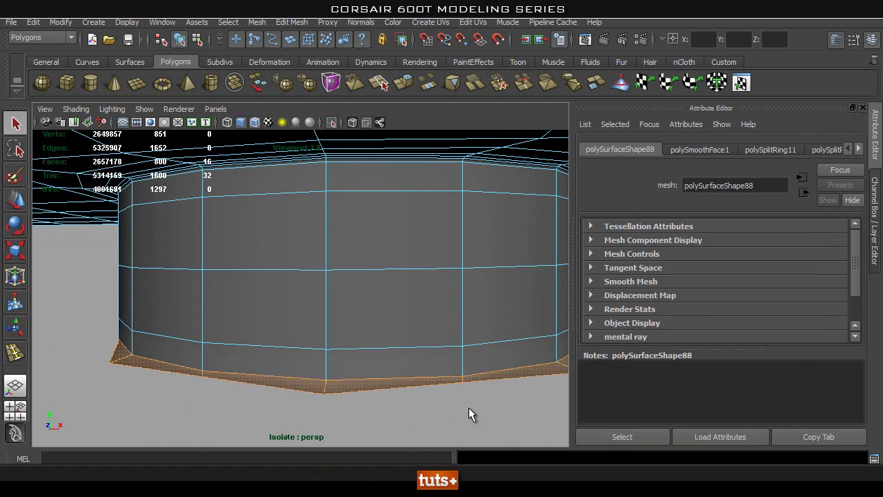
pyautogui.press('Delete')
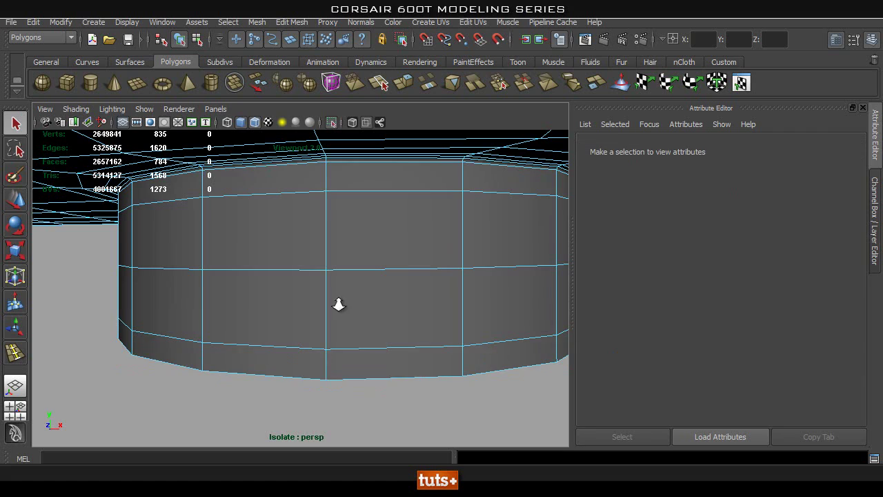
# - Delete the flared strip of faces along the bottom edge of the panel's outer rim
pyautogui.press('f')
pyautogui.keyDown('alt'); pyautogui.moveTo(450, 361); pyautogui.dragTo(463, 345); pyautogui.keyUp('alt')
pyautogui.keyDown('alt'); pyautogui.moveTo(463, 345); pyautogui.dragTo(429, 343, button='right'); pyautogui.keyUp('alt')
pyautogui.keyDown('alt'); pyautogui.moveTo(430, 343); pyautogui.dragTo(481, 346); pyautogui.keyUp('alt')
pyautogui.doubleClick(390, 345)
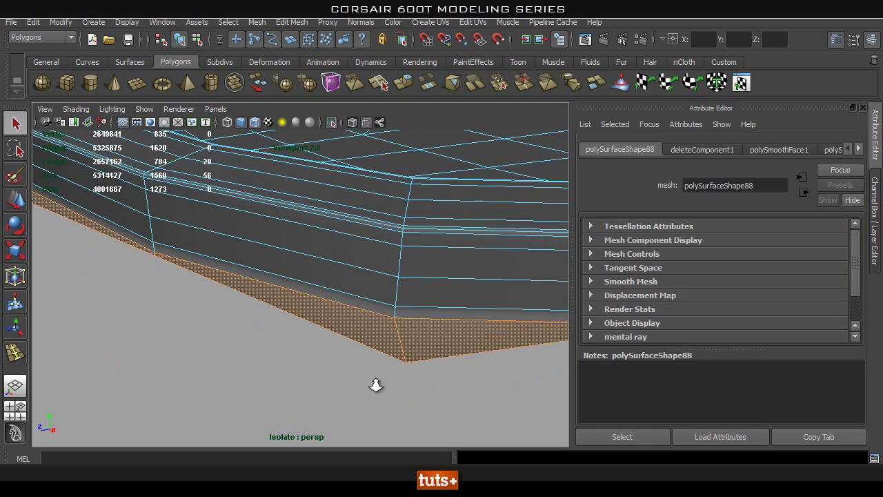
pyautogui.keyDown('alt'); pyautogui.moveTo(465, 389); pyautogui.dragTo(347, 364, button='right'); pyautogui.keyUp('alt')
pyautogui.press('Delete')
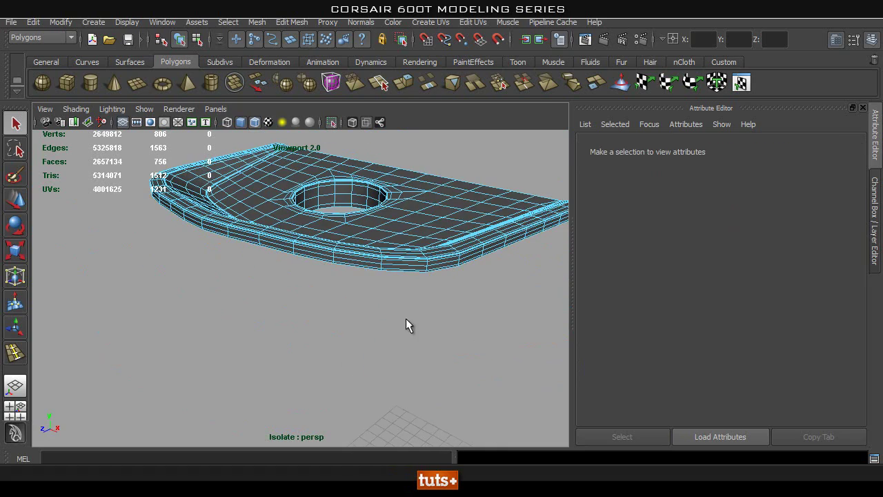
# - Return to object mode and show the un-isolated panel in the top view with X-Ray over the reference image
pyautogui.keyDown('alt'); pyautogui.moveTo(411, 334); pyautogui.dragTo(256, 368); pyautogui.keyUp('alt')
pyautogui.keyDown('alt'); pyautogui.moveTo(256, 368); pyautogui.dragTo(387, 311, button='right'); pyautogui.keyUp('alt')
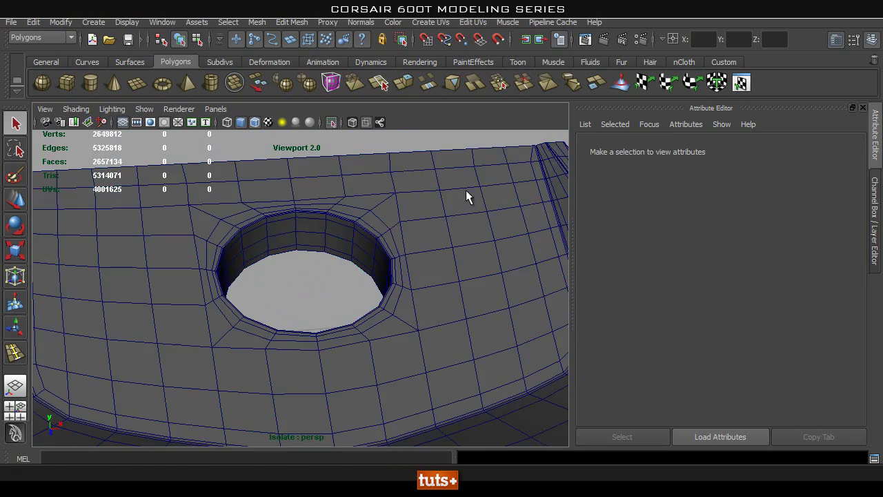
pyautogui.press('f')
pyautogui.keyDown('alt'); pyautogui.moveTo(483, 219); pyautogui.dragTo(358, 354); pyautogui.keyUp('alt')
pyautogui.keyDown('alt'); pyautogui.moveTo(296, 337); pyautogui.dragTo(332, 353); pyautogui.keyUp('alt')
pyautogui.press('space')
pyautogui.press('space')
pyautogui.moveTo(288, 325); pyautogui.dragTo(323, 327)
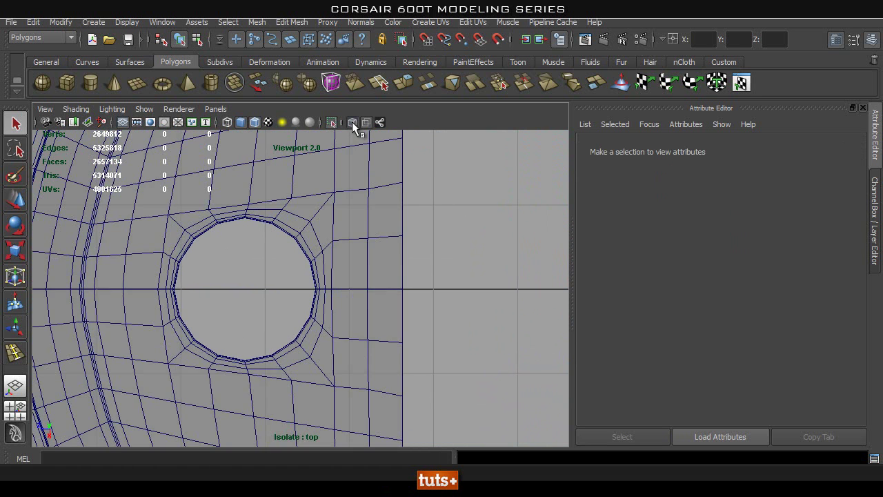
pyautogui.click(332, 122)
pyautogui.keyDown('alt'); pyautogui.moveTo(407, 194); pyautogui.dragTo(388, 290, button='middle'); pyautogui.keyUp('alt')
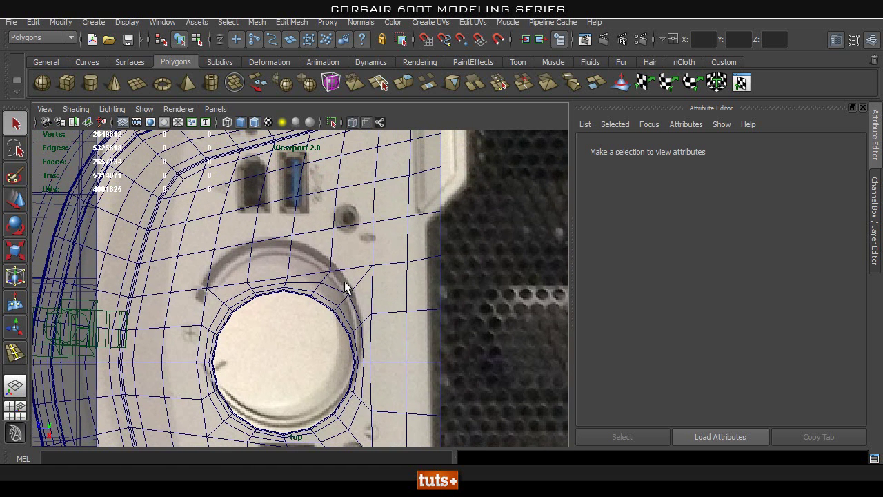
# - Delete the two panel faces over the small round jacks, one on either side of the circular knob hole
pyautogui.keyDown('alt'); pyautogui.moveTo(264, 328); pyautogui.dragTo(284, 313, button='middle'); pyautogui.keyUp('alt')
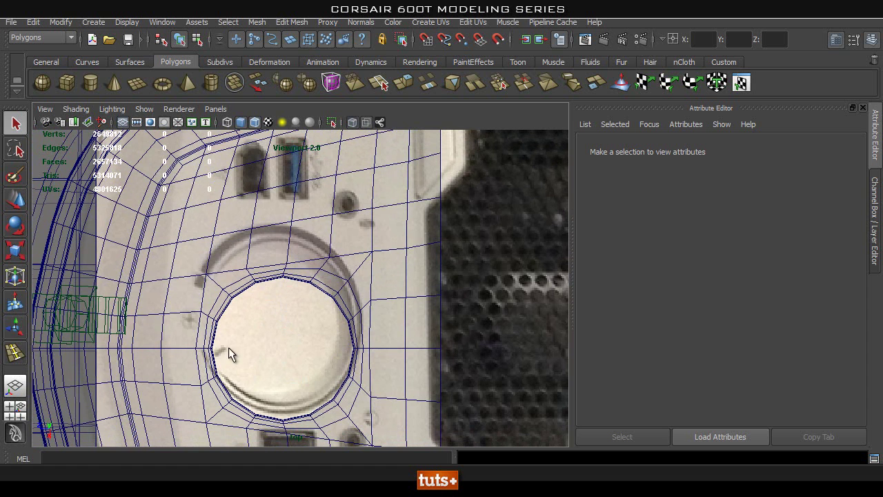
pyautogui.keyDown('alt'); pyautogui.moveTo(265, 296); pyautogui.dragTo(257, 355, button='middle'); pyautogui.keyUp('alt')
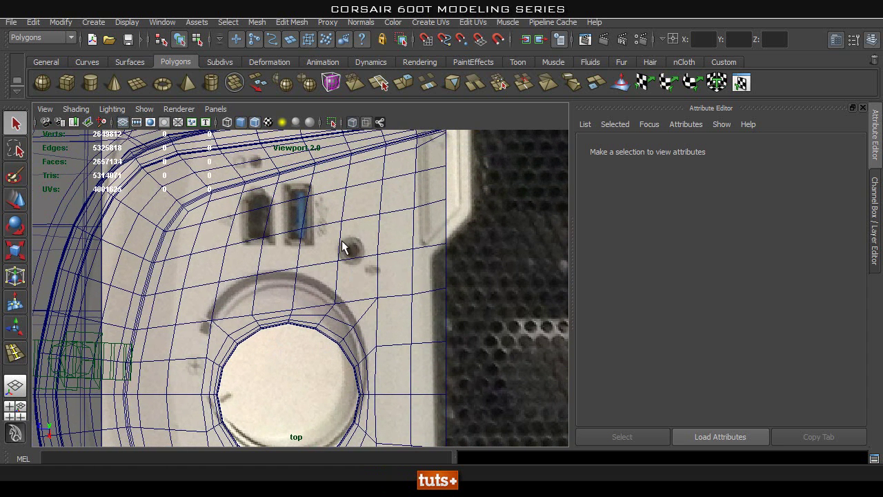
pyautogui.keyDown('alt'); pyautogui.moveTo(307, 315); pyautogui.dragTo(274, 290, button='middle'); pyautogui.keyUp('alt')
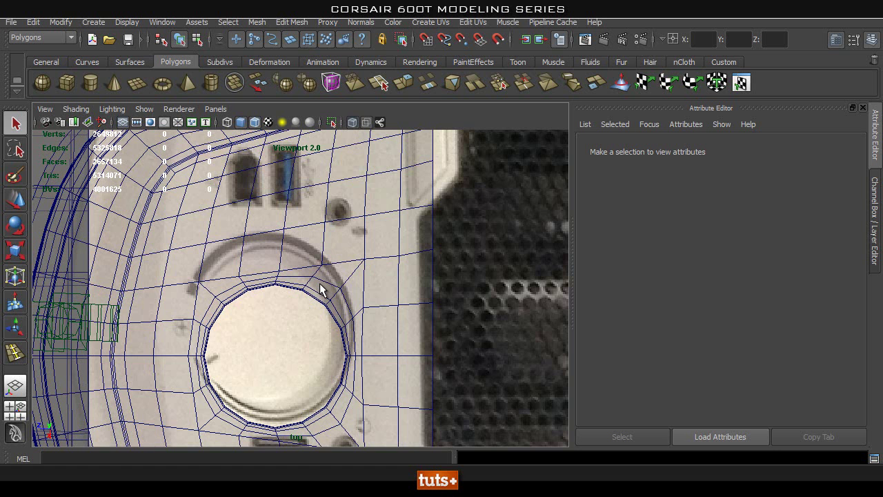
pyautogui.moveTo(393, 287)
pyautogui.keyDown('alt'); pyautogui.mouseDown(button='middle')
pyautogui.moveTo(392, 219)
pyautogui.moveTo(382, 245)
pyautogui.mouseUp(button='middle'); pyautogui.keyUp('alt')
pyautogui.moveTo(382, 203); pyautogui.dragTo(383, 231, button='right')
pyautogui.click(386, 198)
pyautogui.keyDown('alt'); pyautogui.moveTo(401, 275); pyautogui.dragTo(403, 197, button='middle'); pyautogui.keyUp('alt')
pyautogui.keyDown('shift'); pyautogui.click(377, 321); pyautogui.keyUp('shift')
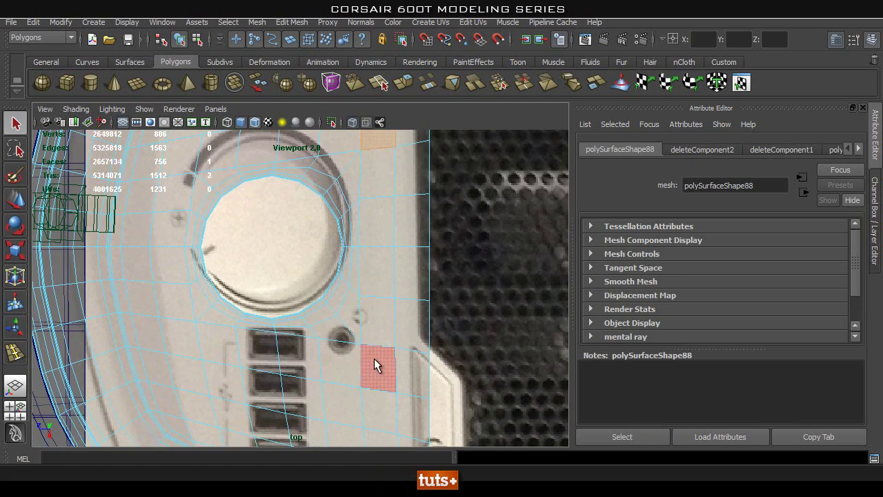
pyautogui.scroll(-5, 400, 311)
pyautogui.scroll(2, 350, 266)
pyautogui.click(348, 320)
pyautogui.keyDown('alt'); pyautogui.moveTo(330, 206); pyautogui.dragTo(336, 255, button='middle'); pyautogui.keyUp('alt')
pyautogui.keyDown('shift'); pyautogui.click(354, 229); pyautogui.keyUp('shift')
pyautogui.keyDown('alt'); pyautogui.moveTo(432, 314); pyautogui.dragTo(433, 293, button='middle'); pyautogui.keyUp('alt')
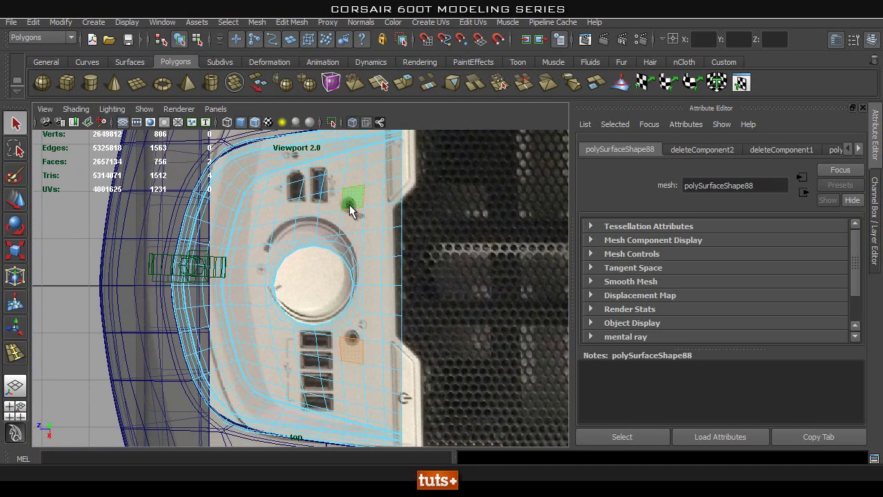
pyautogui.keyDown('alt'); pyautogui.moveTo(361, 206); pyautogui.dragTo(371, 236, button='middle'); pyautogui.keyUp('alt')
pyautogui.keyDown('alt'); pyautogui.moveTo(258, 264); pyautogui.dragTo(451, 262, button='right'); pyautogui.keyUp('alt')
pyautogui.click(374, 226)
pyautogui.keyDown('alt'); pyautogui.moveTo(404, 345); pyautogui.dragTo(400, 310, button='middle'); pyautogui.keyUp('alt')
pyautogui.press('space')
pyautogui.moveTo(414, 321); pyautogui.dragTo(310, 262)
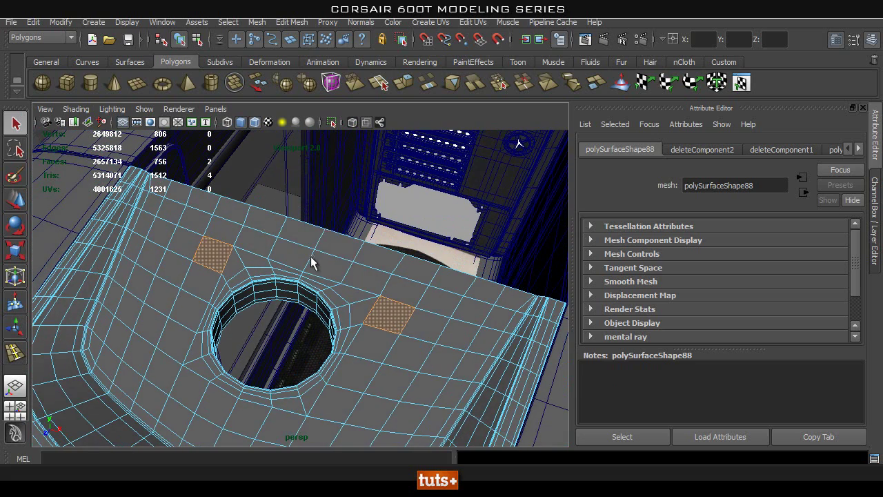
pyautogui.press('Delete')
# - Preview the panel smoothed in object mode to check the shape of the two new square openings
pyautogui.moveTo(329, 246); pyautogui.dragTo(377, 211, button='right')
pyautogui.click(313, 250)
pyautogui.press('3')
pyautogui.click(389, 189)
pyautogui.keyDown('alt'); pyautogui.moveTo(369, 256); pyautogui.dragTo(338, 254); pyautogui.keyUp('alt')
pyautogui.click(272, 255)
pyautogui.press('3')
pyautogui.press('1')
pyautogui.press('3')
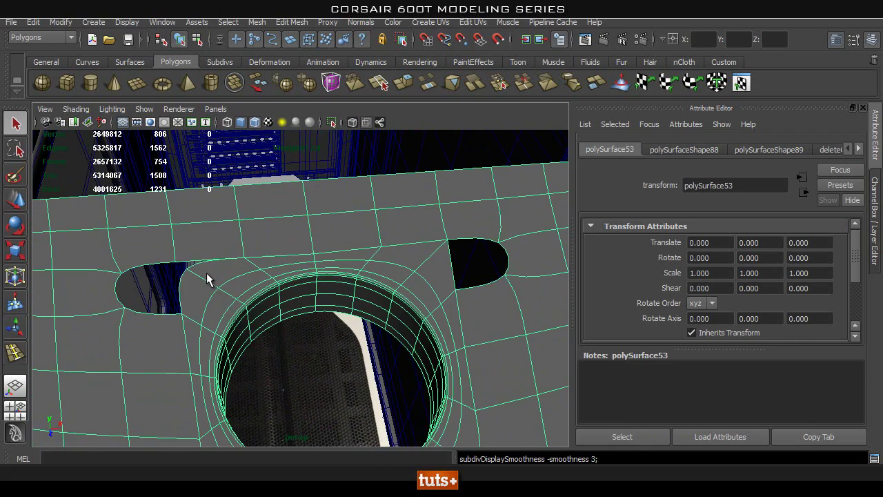
pyautogui.press('1')
# - Merge the overlapping vertices at the corners of the square openings beside the circular hole
pyautogui.moveTo(187, 267); pyautogui.dragTo(148, 261, button='right')
pyautogui.moveTo(149, 240); pyautogui.dragTo(192, 268)
pyautogui.keyDown('shift'); pyautogui.moveTo(193, 269); pyautogui.dragTo(288, 217, button='right'); pyautogui.keyUp('shift')
pyautogui.keyDown('alt'); pyautogui.moveTo(367, 252); pyautogui.dragTo(371, 251); pyautogui.keyUp('alt')
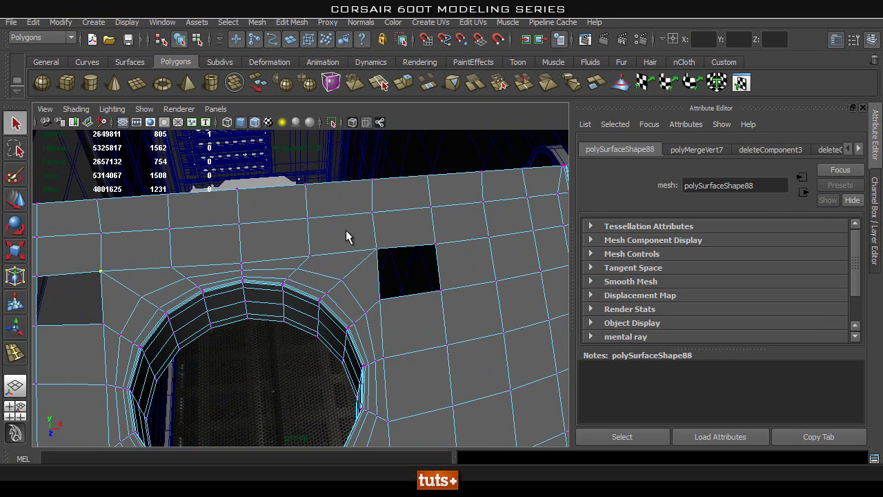
pyautogui.keyDown('shift'); pyautogui.moveTo(355, 254); pyautogui.dragTo(414, 198, button='right'); pyautogui.keyUp('shift')
# - Check both openings' corners again with the panel displayed smoothed in object mode
pyautogui.moveTo(349, 232); pyautogui.dragTo(393, 203, button='right')
pyautogui.click(367, 213)
pyautogui.press('3')
pyautogui.click(329, 147)
pyautogui.click(247, 259)
pyautogui.keyDown('alt'); pyautogui.moveTo(245, 262); pyautogui.dragTo(368, 216, button='middle'); pyautogui.keyUp('alt')
pyautogui.keyDown('alt'); pyautogui.moveTo(227, 238); pyautogui.dragTo(260, 253, button='right'); pyautogui.keyUp('alt')
pyautogui.keyDown('alt'); pyautogui.moveTo(260, 253); pyautogui.dragTo(267, 258); pyautogui.keyUp('alt')
pyautogui.press('1')
pyautogui.keyDown('alt'); pyautogui.moveTo(150, 238); pyautogui.dragTo(280, 296); pyautogui.keyUp('alt')
pyautogui.moveTo(315, 246); pyautogui.dragTo(318, 211, button='right')
pyautogui.click(268, 262)
pyautogui.moveTo(268, 261); pyautogui.dragTo(259, 209, button='right')
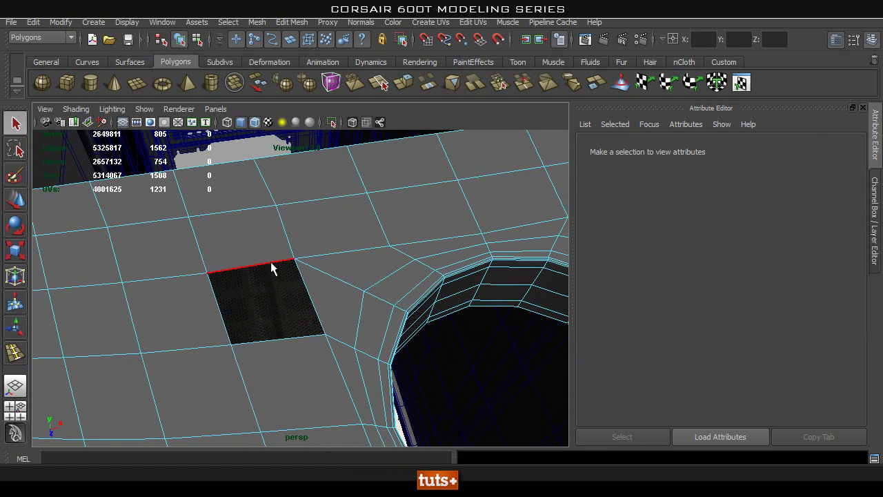
pyautogui.doubleClick(270, 262)
pyautogui.keyDown('alt'); pyautogui.moveTo(384, 271); pyautogui.dragTo(325, 251, button='middle'); pyautogui.keyUp('alt')
pyautogui.click(222, 327)
pyautogui.keyDown('alt'); pyautogui.moveTo(442, 286); pyautogui.dragTo(404, 293, button='right'); pyautogui.keyUp('alt')
pyautogui.keyDown('alt'); pyautogui.moveTo(404, 292); pyautogui.dragTo(379, 308); pyautogui.keyUp('alt')
# - Merge the overlapping vertices around the circular hole and reselect the panel with its unsmoothed display
pyautogui.moveTo(384, 245); pyautogui.dragTo(309, 243, button='right')
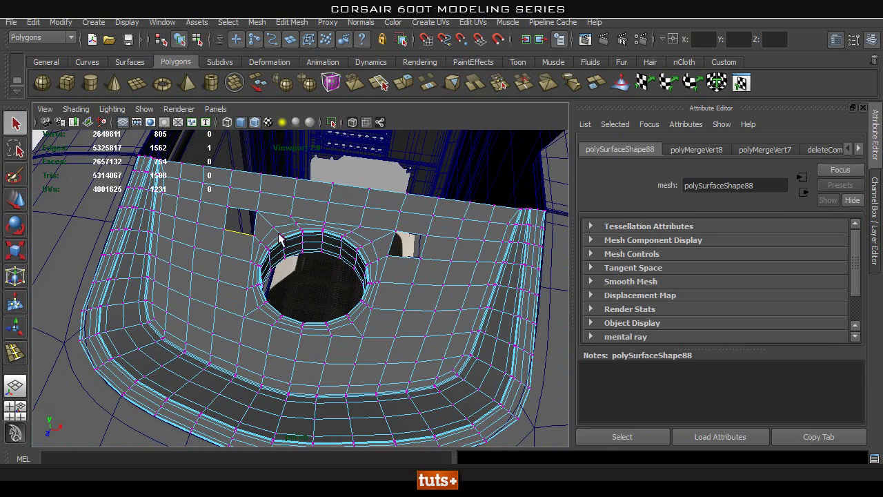
pyautogui.moveTo(255, 254); pyautogui.dragTo(450, 357)
pyautogui.keyDown('shift'); pyautogui.moveTo(326, 294); pyautogui.dragTo(387, 232, button='right'); pyautogui.keyUp('shift')
pyautogui.keyDown('alt'); pyautogui.moveTo(359, 241); pyautogui.dragTo(189, 262); pyautogui.keyUp('alt')
pyautogui.keyDown('alt'); pyautogui.moveTo(189, 262); pyautogui.dragTo(305, 220, button='right'); pyautogui.keyUp('alt')
pyautogui.click(165, 193)
pyautogui.click(142, 309)
pyautogui.press('1')
pyautogui.keyDown('alt'); pyautogui.moveTo(143, 309); pyautogui.dragTo(233, 301, button='right'); pyautogui.keyUp('alt')
pyautogui.moveTo(222, 252); pyautogui.dragTo(220, 217, button='right')
pyautogui.click(197, 270)
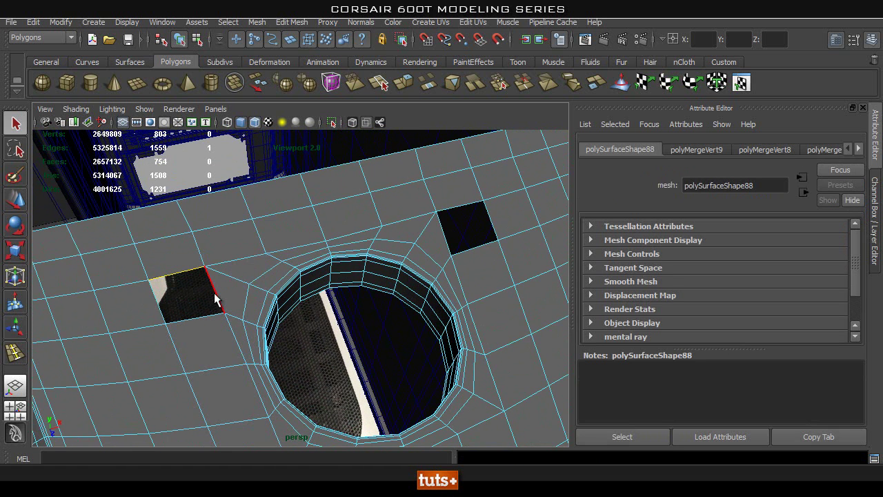
pyautogui.keyDown('shift'); pyautogui.doubleClick(202, 316); pyautogui.keyUp('shift')
pyautogui.keyDown('shift'); pyautogui.doubleClick(488, 222); pyautogui.keyUp('shift')
pyautogui.keyDown('alt'); pyautogui.moveTo(458, 282); pyautogui.dragTo(417, 312, button='right'); pyautogui.keyUp('alt')
pyautogui.click(301, 176)
pyautogui.keyDown('alt'); pyautogui.moveTo(121, 270); pyautogui.dragTo(167, 274, button='right'); pyautogui.keyUp('alt')
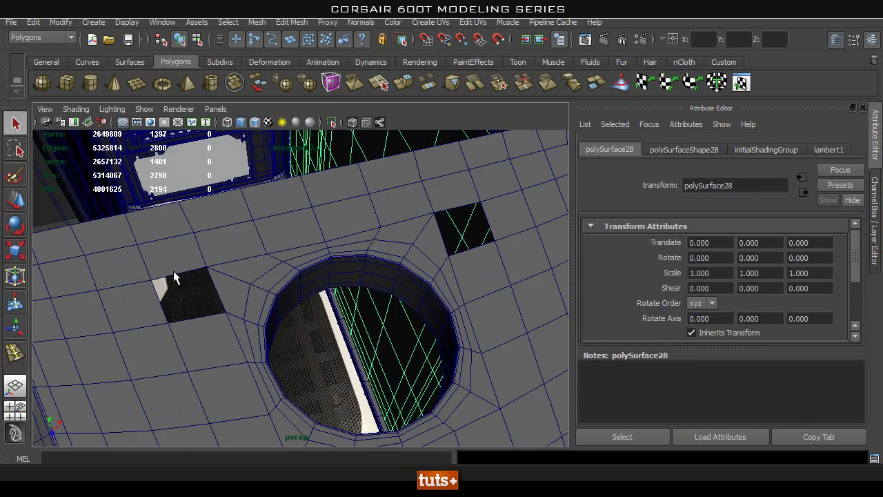
# - Extrude the four border edges of each square opening and show the extrusion's channel attributes
pyautogui.moveTo(187, 232); pyautogui.dragTo(185, 198, button='right')
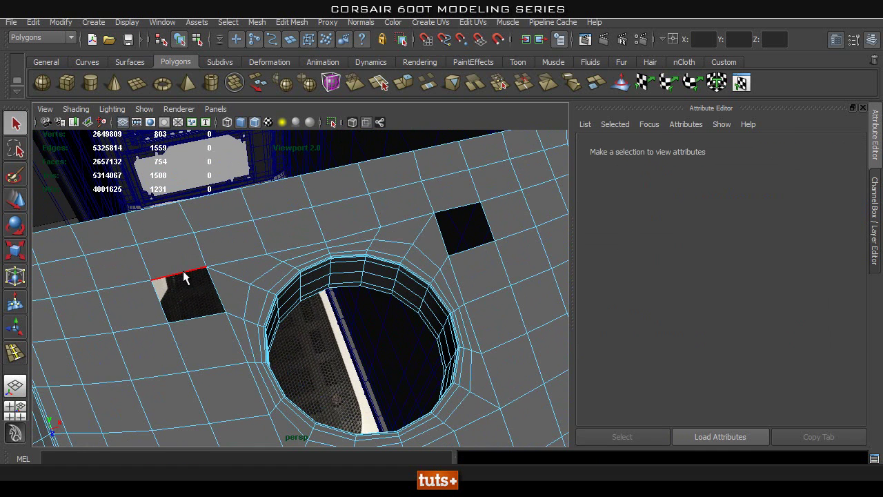
pyautogui.click(183, 270)
pyautogui.keyDown('shift'); pyautogui.click(207, 319); pyautogui.keyUp('shift')
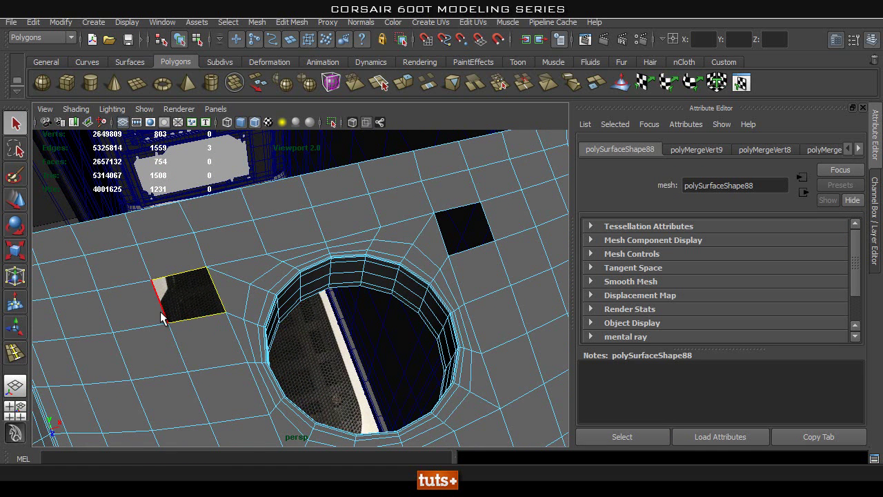
pyautogui.keyDown('alt'); pyautogui.moveTo(466, 214); pyautogui.dragTo(334, 250, button='middle'); pyautogui.keyUp('alt')
pyautogui.keyDown('shift'); pyautogui.click(336, 242); pyautogui.keyUp('shift')
pyautogui.keyDown('shift'); pyautogui.click(357, 268); pyautogui.keyUp('shift')
pyautogui.keyDown('shift'); pyautogui.click(357, 270); pyautogui.keyUp('shift')
pyautogui.keyDown('alt'); pyautogui.moveTo(354, 276); pyautogui.dragTo(348, 245); pyautogui.keyUp('alt')
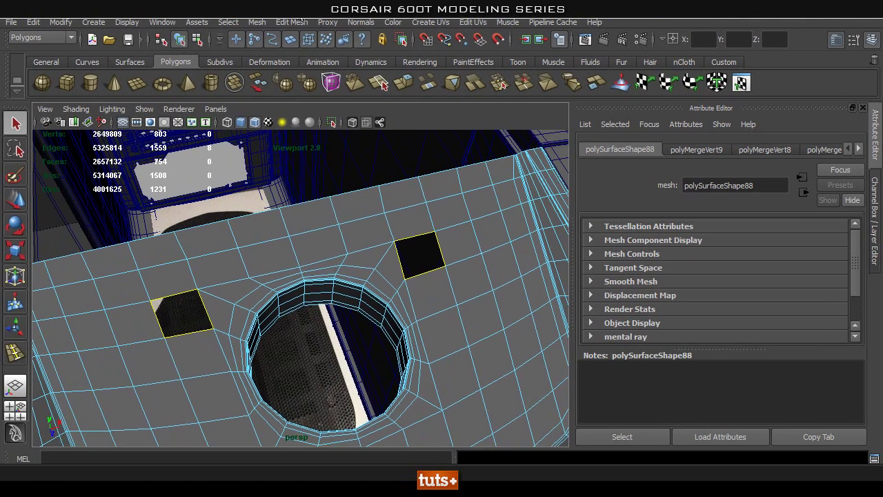
pyautogui.click(297, 22)
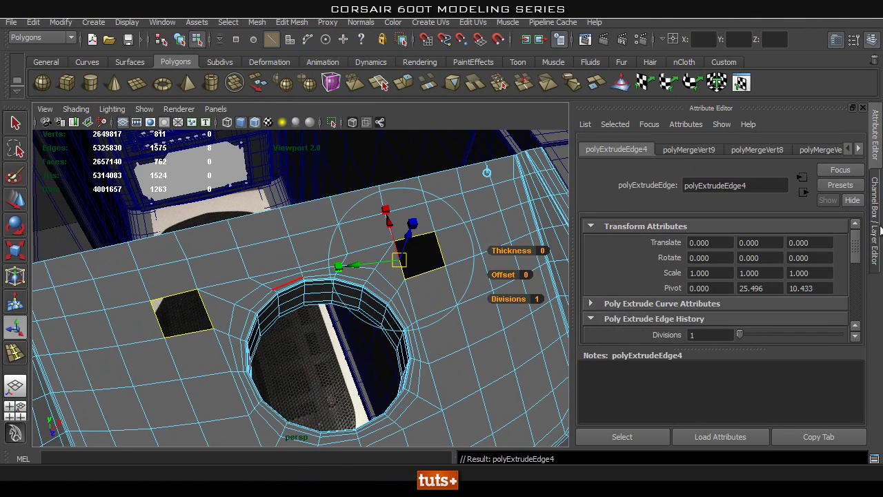
pyautogui.hotkey('ctrl', 'a')
pyautogui.moveTo(861, 176); pyautogui.dragTo(868, 200)
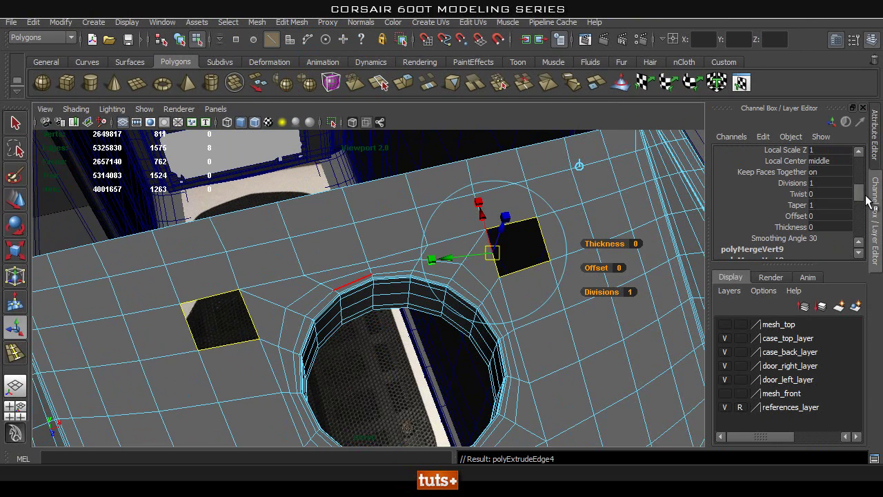
pyautogui.click(791, 227)
pyautogui.moveTo(425, 181); pyautogui.dragTo(354, 155, button='middle')
pyautogui.hotkey('ctrl', 'z')
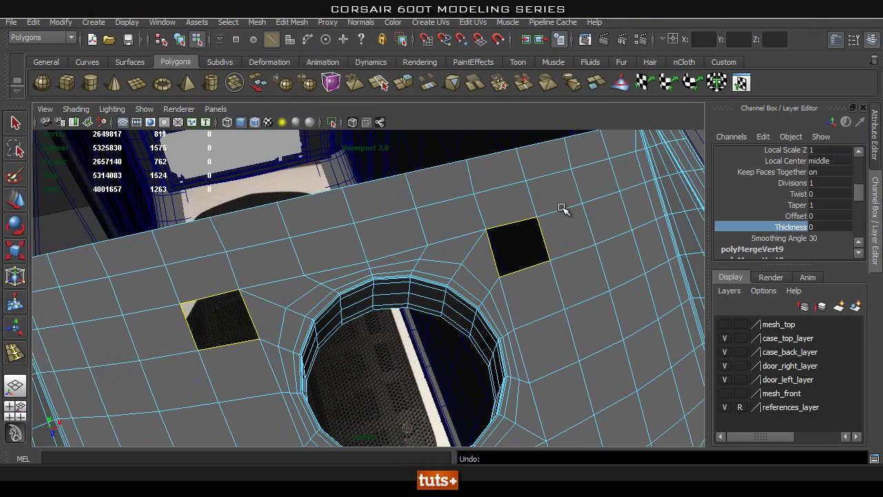
# - Set the edge extrusion's offset to 0.02 around both square openings
pyautogui.click(797, 216)
pyautogui.moveTo(399, 178); pyautogui.dragTo(462, 189, button='middle')
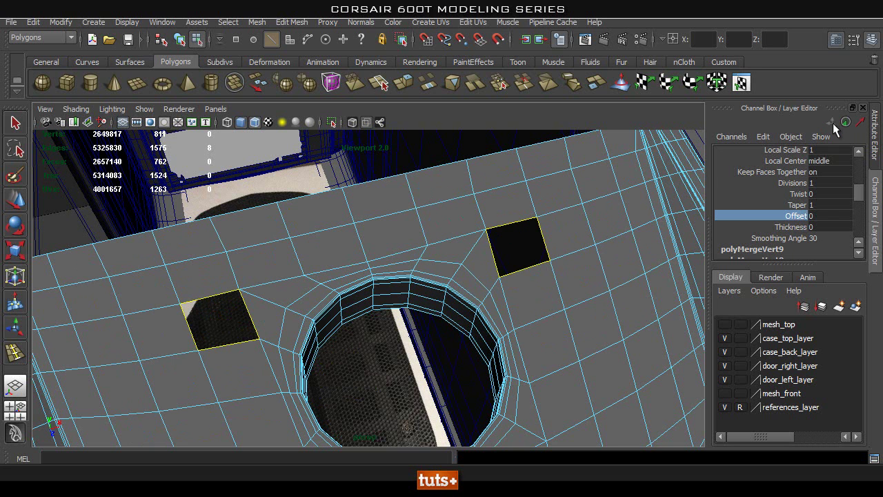
pyautogui.moveTo(510, 201); pyautogui.dragTo(512, 200, button='middle')
# - Return to object mode and compare the panel's smoothed and unsmoothed display at the extruded openings
pyautogui.keyDown('alt'); pyautogui.moveTo(332, 276); pyautogui.dragTo(394, 262); pyautogui.keyUp('alt')
pyautogui.rightClick(326, 230)
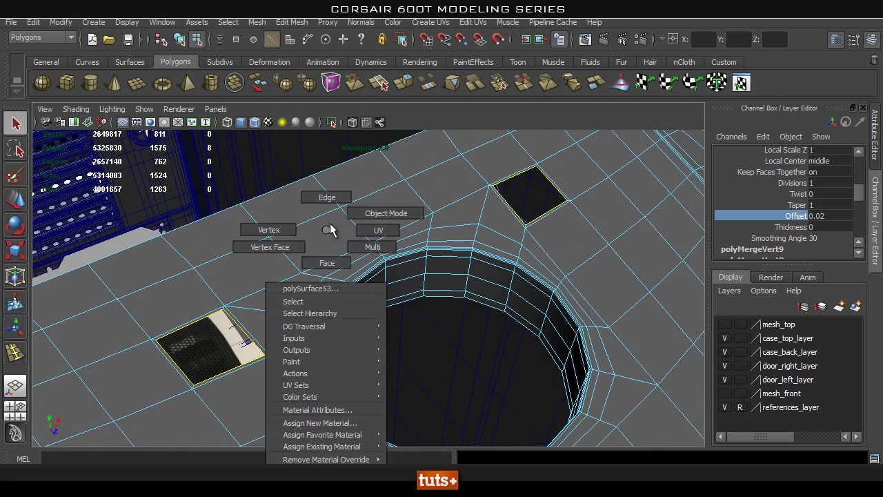
pyautogui.click(384, 214)
pyautogui.press('3')
pyautogui.keyDown('alt'); pyautogui.moveTo(332, 228); pyautogui.dragTo(364, 257); pyautogui.keyUp('alt')
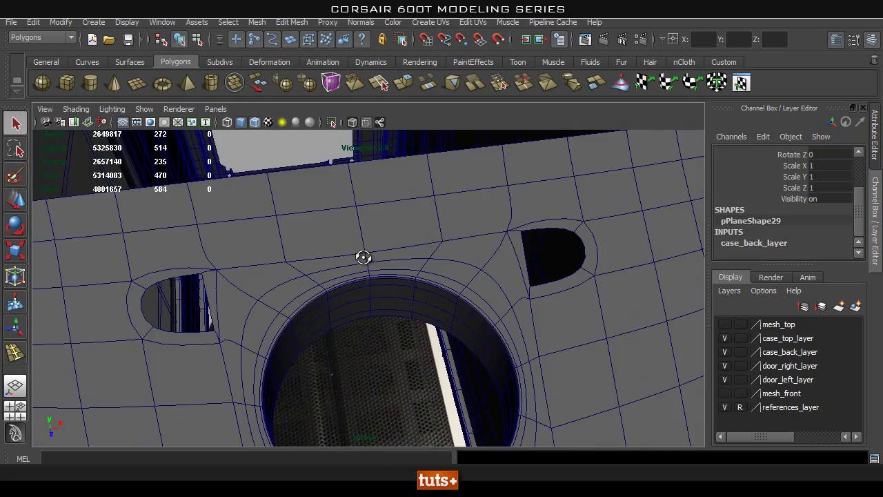
pyautogui.click(277, 279)
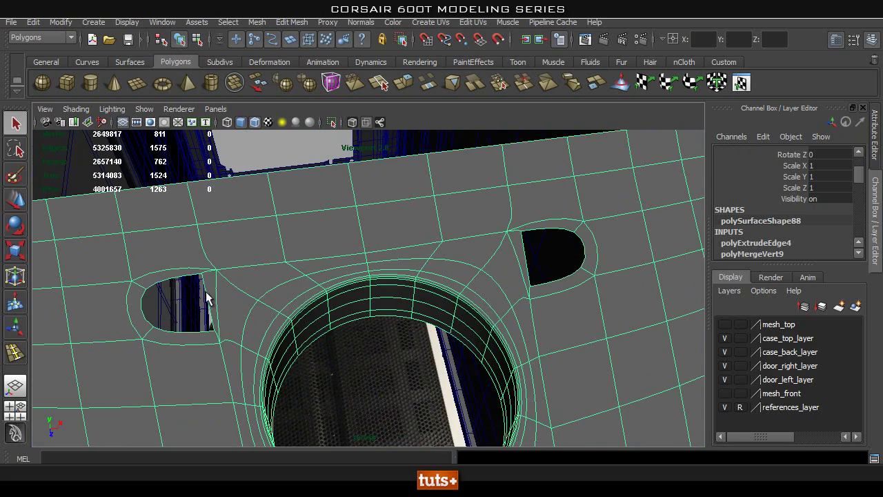
pyautogui.press('1')
pyautogui.keyDown('alt'); pyautogui.moveTo(235, 324); pyautogui.dragTo(386, 318); pyautogui.keyUp('alt')
pyautogui.press('3')
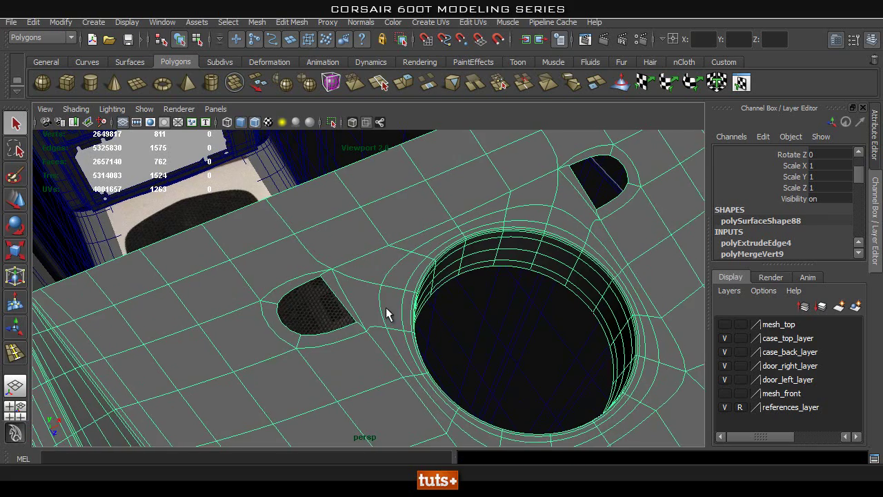
# - Inspect the corners of the smoothed openings up close from several angles, then restore the unsmoothed display
pyautogui.keyDown('alt'); pyautogui.moveTo(387, 314); pyautogui.dragTo(355, 321, button='middle'); pyautogui.keyUp('alt')
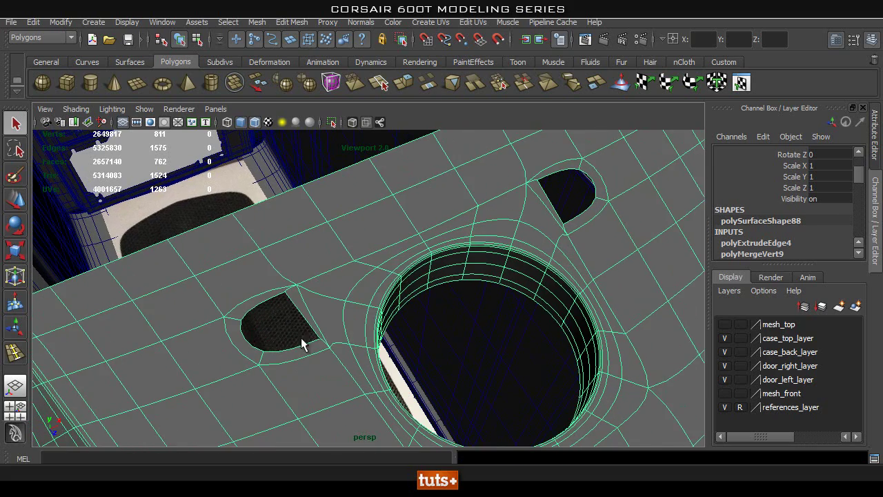
pyautogui.keyDown('alt'); pyautogui.moveTo(303, 345); pyautogui.dragTo(328, 336); pyautogui.keyUp('alt')
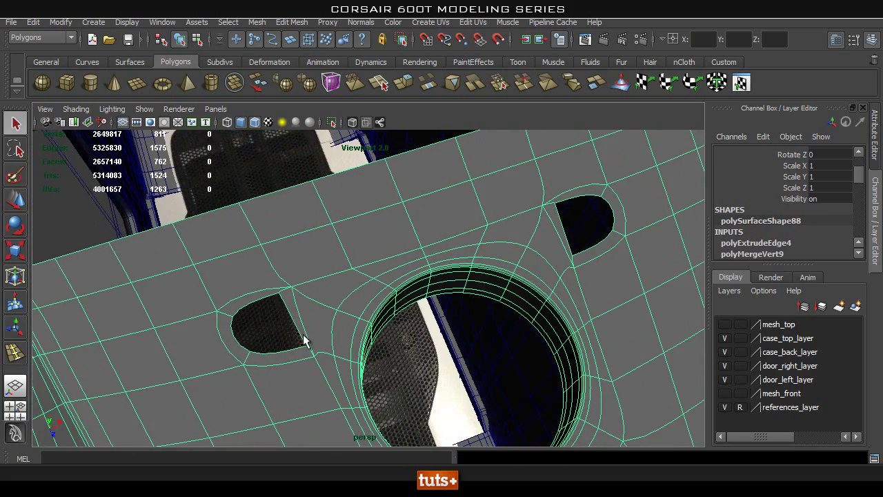
pyautogui.keyDown('alt'); pyautogui.moveTo(416, 328); pyautogui.dragTo(450, 298); pyautogui.keyUp('alt')
pyautogui.scroll(-5, 428, 297)
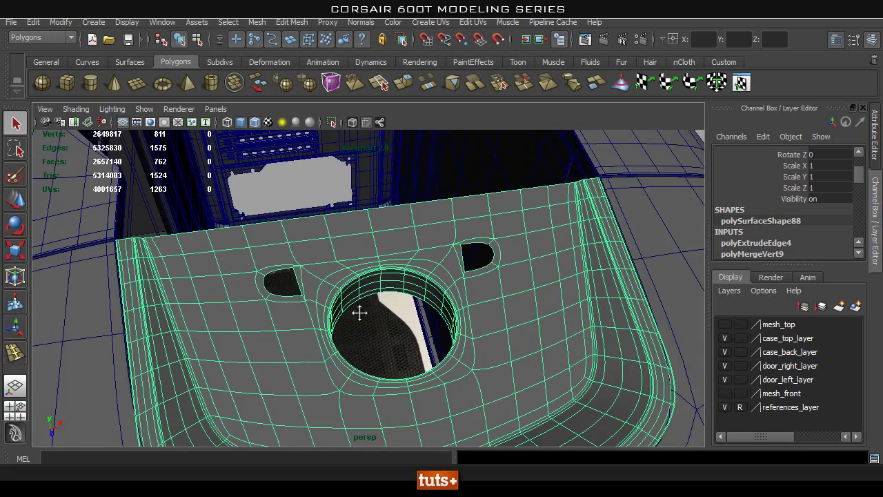
pyautogui.keyDown('alt'); pyautogui.moveTo(335, 308); pyautogui.dragTo(246, 318); pyautogui.keyUp('alt')
pyautogui.scroll(8, 296, 282)
pyautogui.keyDown('alt'); pyautogui.moveTo(308, 310); pyautogui.dragTo(532, 306); pyautogui.keyUp('alt')
pyautogui.scroll(3, 532, 305)
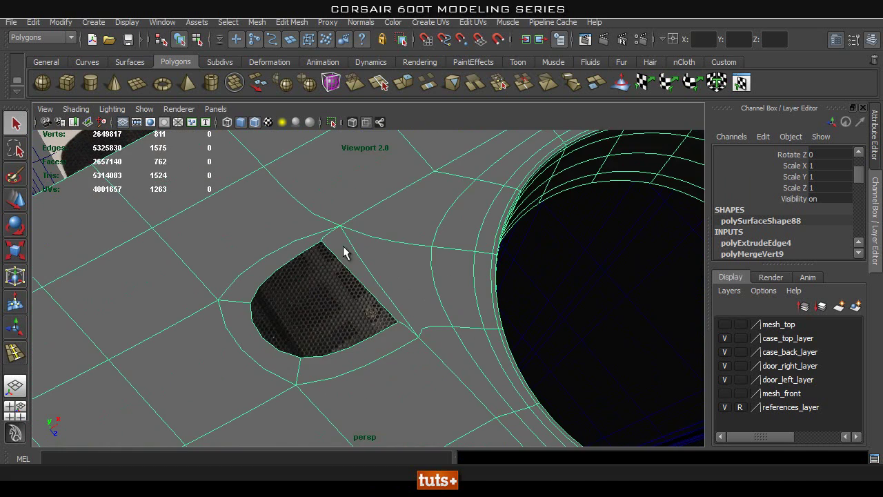
pyautogui.keyDown('alt'); pyautogui.moveTo(321, 243); pyautogui.dragTo(326, 364); pyautogui.keyUp('alt')
pyautogui.press('3')
pyautogui.press('1')
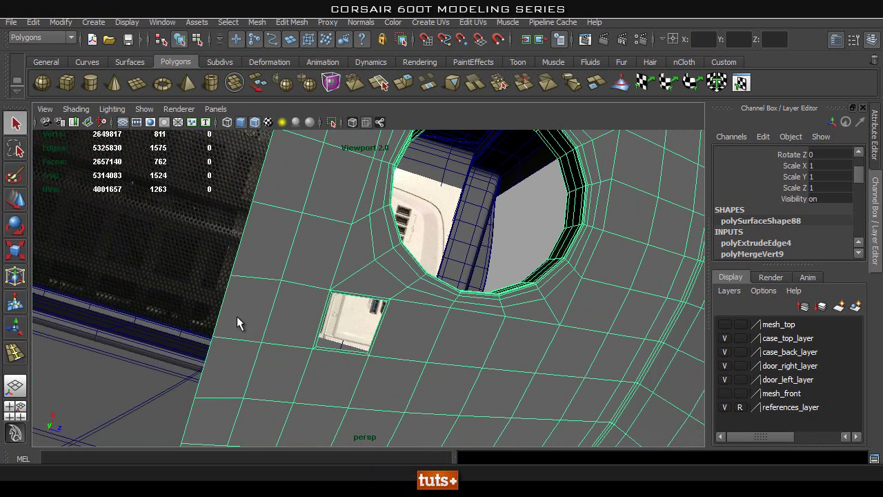
pyautogui.keyDown('alt'); pyautogui.moveTo(221, 298); pyautogui.dragTo(329, 275, button='right'); pyautogui.keyUp('alt')
pyautogui.moveTo(343, 244)
pyautogui.mouseDown(button='right')
pyautogui.moveTo(346, 274)
pyautogui.moveTo(347, 256)
pyautogui.mouseUp(button='right')
pyautogui.keyDown('shift'); pyautogui.rightClick(347, 256); pyautogui.keyUp('shift')
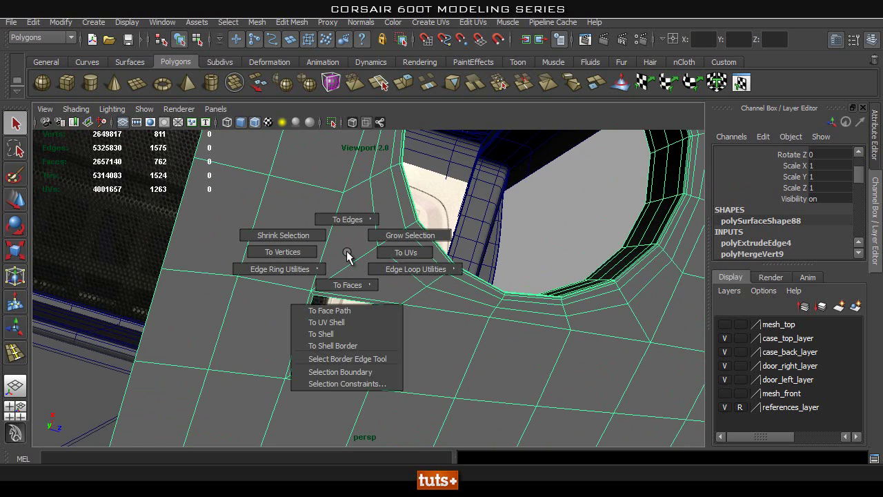
pyautogui.rightClick(347, 255)
pyautogui.moveTo(353, 255); pyautogui.dragTo(320, 261, button='right')
pyautogui.keyDown('alt'); pyautogui.moveTo(458, 316); pyautogui.dragTo(282, 269); pyautogui.keyUp('alt')
pyautogui.moveTo(261, 273); pyautogui.dragTo(335, 235, button='right')
pyautogui.click(316, 250)
# - Create a polygon pipe in the empty space in front of the case and frame it in the view
pyautogui.keyDown('alt'); pyautogui.moveTo(276, 296); pyautogui.dragTo(4, 150); pyautogui.keyUp('alt')
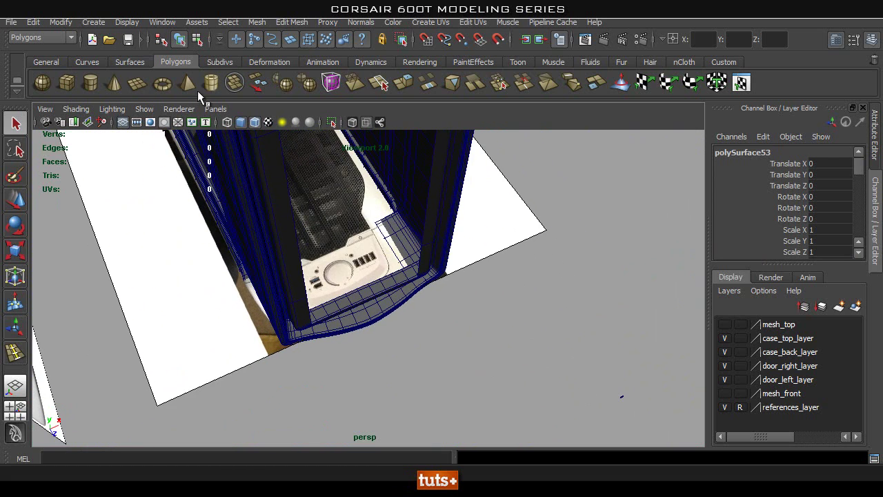
pyautogui.keyDown('shift'); pyautogui.moveTo(372, 295); pyautogui.dragTo(442, 359, button='right'); pyautogui.keyUp('shift')
pyautogui.click(522, 404)
pyautogui.press('f')
pyautogui.keyDown('alt'); pyautogui.moveTo(424, 366); pyautogui.dragTo(436, 328); pyautogui.keyUp('alt')
pyautogui.moveTo(372, 243); pyautogui.dragTo(373, 309, button='right')
pyautogui.moveTo(184, 263); pyautogui.dragTo(575, 359)
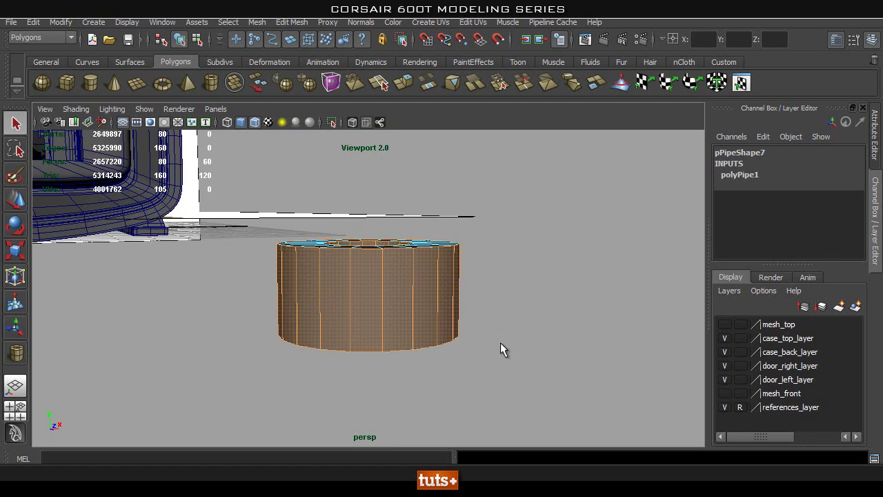
pyautogui.keyDown('alt'); pyautogui.moveTo(486, 313); pyautogui.dragTo(430, 316); pyautogui.keyUp('alt')
pyautogui.moveTo(400, 270); pyautogui.dragTo(463, 227, button='right')
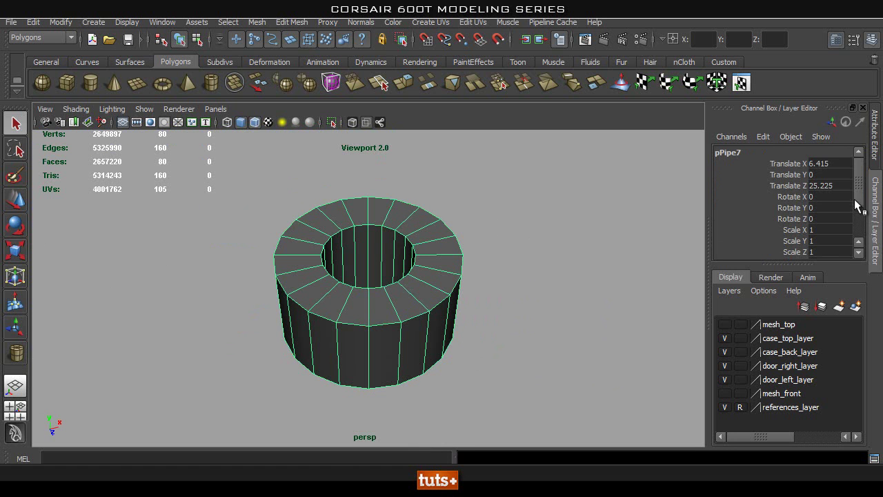
# - Set the pipe's axis subdivisions to 6
pyautogui.moveTo(857, 200); pyautogui.dragTo(863, 222)
pyautogui.click(740, 243)
pyautogui.scroll(-3, 842, 206)
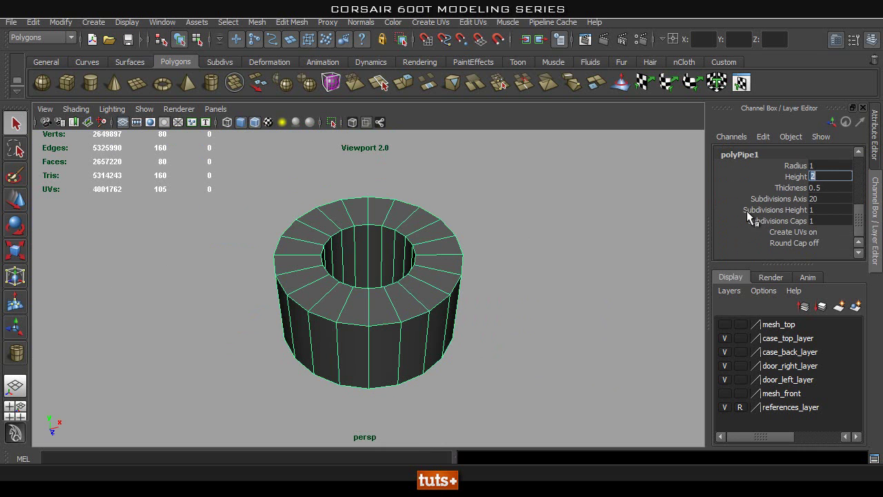
pyautogui.press('Return')
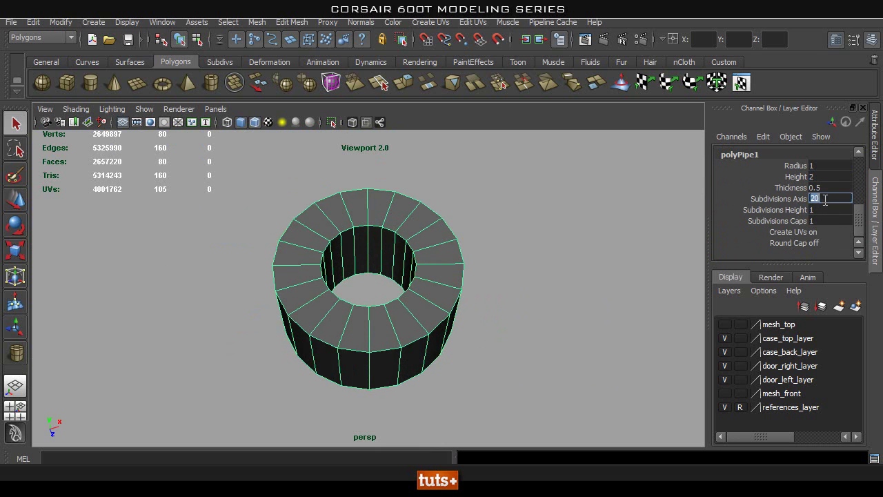
pyautogui.write('4')
pyautogui.press('BackSpace')
pyautogui.write('6')
pyautogui.press('Return')
# - Delete all of the pipe's faces except its flat top ring and return to object mode
pyautogui.keyDown('alt'); pyautogui.moveTo(634, 296); pyautogui.dragTo(540, 296); pyautogui.keyUp('alt')
pyautogui.keyDown('alt'); pyautogui.moveTo(451, 315); pyautogui.dragTo(376, 305); pyautogui.keyUp('alt')
pyautogui.moveTo(376, 239); pyautogui.dragTo(372, 267, button='right')
pyautogui.keyDown('alt'); pyautogui.moveTo(232, 282); pyautogui.dragTo(470, 378); pyautogui.keyUp('alt')
pyautogui.moveTo(410, 245); pyautogui.dragTo(466, 197, button='right')
# - Preview the hexagonal ring smoothed to check its roundness, and switch back to the unsmoothed display
pyautogui.press('3')
pyautogui.click(457, 250)
pyautogui.keyDown('alt'); pyautogui.moveTo(462, 279); pyautogui.dragTo(430, 276); pyautogui.keyUp('alt')
pyautogui.click(455, 279)
pyautogui.press('1')
# - Move the hexagonal ring's four outer corner vertices outward in line with its side vertices, making the outline square
pyautogui.moveTo(295, 251); pyautogui.dragTo(249, 243, button='right')
pyautogui.moveTo(284, 178); pyautogui.dragTo(428, 207)
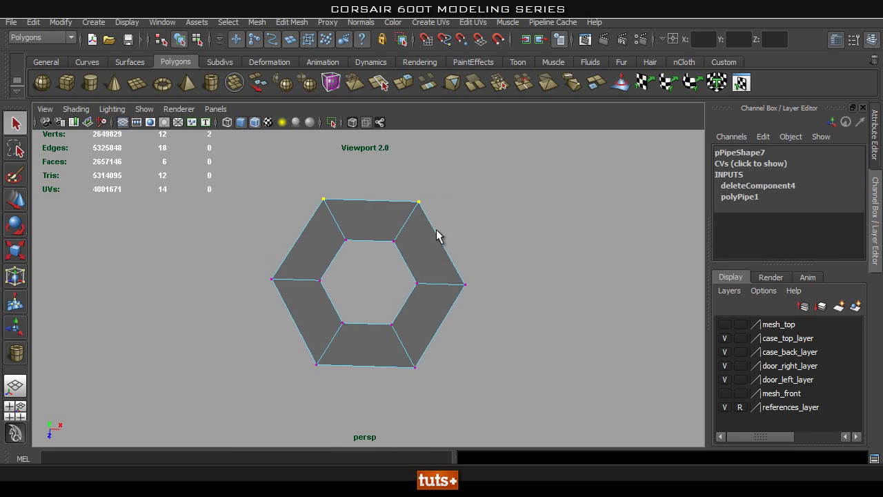
pyautogui.moveTo(327, 218); pyautogui.dragTo(326, 212)
pyautogui.press('w')
pyautogui.click(359, 173)
pyautogui.moveTo(359, 173); pyautogui.dragTo(290, 217)
pyautogui.moveTo(272, 277); pyautogui.dragTo(273, 278)
pyautogui.click(418, 203)
pyautogui.moveTo(476, 283); pyautogui.dragTo(477, 294, button='middle')
pyautogui.moveTo(396, 384); pyautogui.dragTo(398, 384)
pyautogui.moveTo(465, 367); pyautogui.dragTo(469, 296, button='middle')
pyautogui.moveTo(365, 351); pyautogui.dragTo(303, 371)
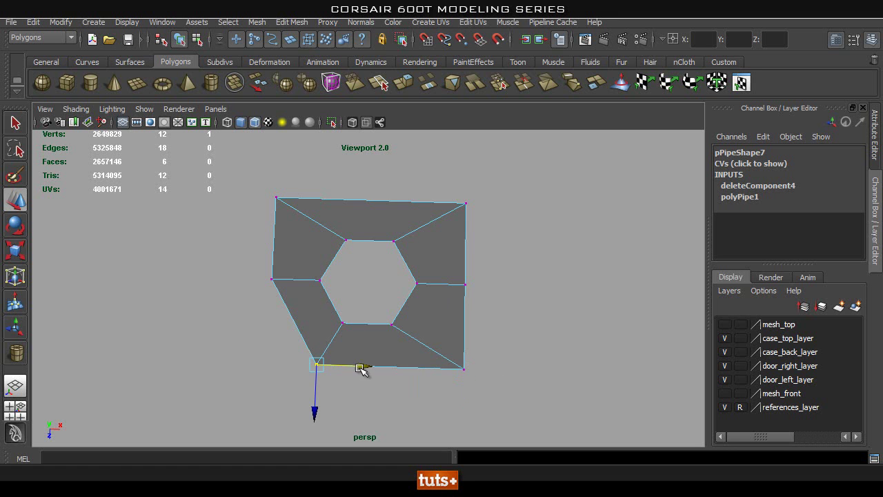
pyautogui.moveTo(269, 280); pyautogui.dragTo(270, 281, button='middle')
pyautogui.press('space')
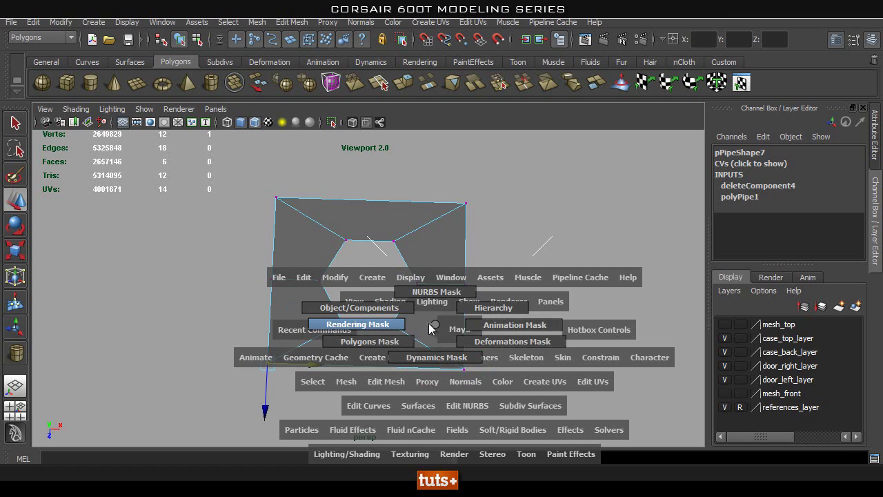
pyautogui.keyDown('alt'); pyautogui.moveTo(437, 292); pyautogui.dragTo(429, 301); pyautogui.keyUp('alt')
pyautogui.press('q')
# - Return to object mode and move the ring from in front of the case to beside the small square opening in the recessed top panel
pyautogui.moveTo(425, 244); pyautogui.dragTo(484, 229, button='right')
pyautogui.keyDown('alt'); pyautogui.moveTo(486, 263); pyautogui.dragTo(724, 241, button='right'); pyautogui.keyUp('alt')
pyautogui.keyDown('alt'); pyautogui.moveTo(429, 181); pyautogui.dragTo(513, 302, button='middle'); pyautogui.keyUp('alt')
pyautogui.press('w')
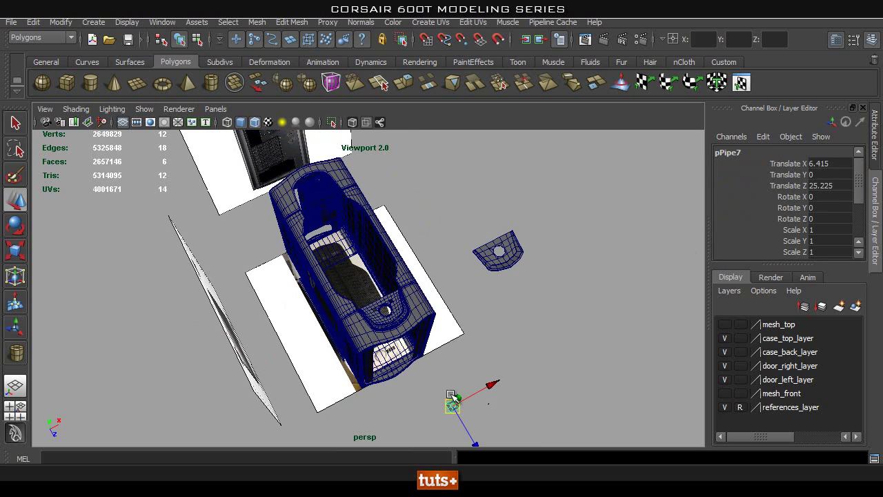
pyautogui.moveTo(373, 308); pyautogui.dragTo(373, 309, button='middle')
pyautogui.keyDown('alt'); pyautogui.moveTo(376, 314); pyautogui.dragTo(495, 349, button='right'); pyautogui.keyUp('alt')
pyautogui.keyDown('alt'); pyautogui.moveTo(414, 407); pyautogui.dragTo(376, 282, button='middle'); pyautogui.keyUp('alt')
pyautogui.keyDown('alt'); pyautogui.moveTo(377, 283); pyautogui.dragTo(412, 228, button='right'); pyautogui.keyUp('alt')
pyautogui.keyDown('alt'); pyautogui.moveTo(412, 228); pyautogui.dragTo(420, 283, button='middle'); pyautogui.keyUp('alt')
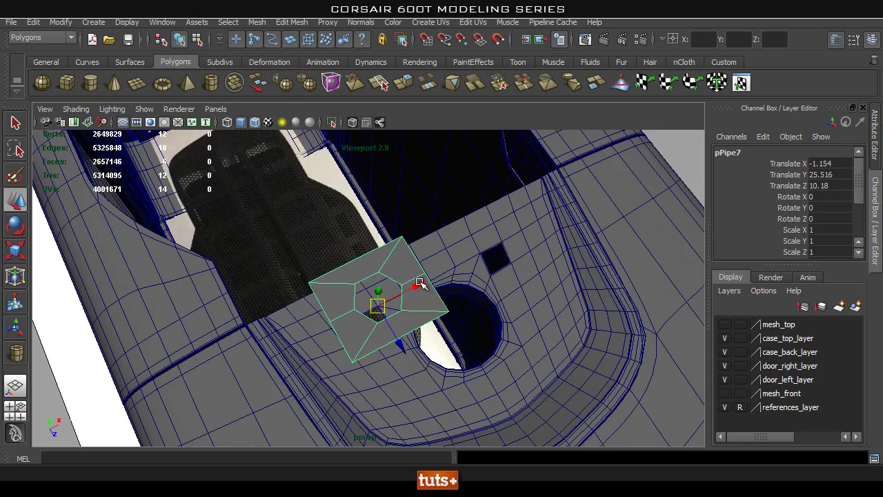
# - Scale the ring down uniformly to about 0.262
pyautogui.press('r')
pyautogui.moveTo(373, 317); pyautogui.dragTo(333, 335)
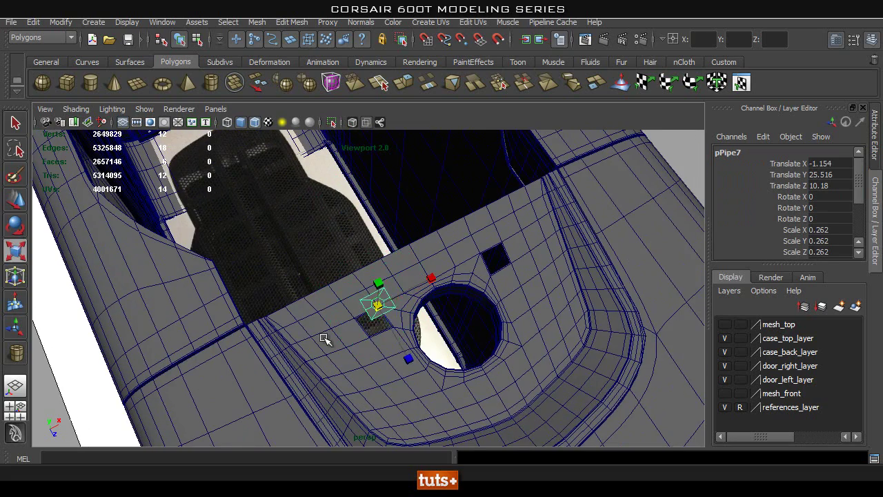
pyautogui.keyDown('alt'); pyautogui.moveTo(325, 338); pyautogui.dragTo(440, 355, button='right'); pyautogui.keyUp('alt')
pyautogui.keyDown('alt'); pyautogui.moveTo(439, 355); pyautogui.dragTo(444, 338); pyautogui.keyUp('alt')
pyautogui.keyDown('alt'); pyautogui.moveTo(443, 339); pyautogui.dragTo(418, 331, button='right'); pyautogui.keyUp('alt')
# - Move the ring into the square opening at about X -1.336, Y 25.383, Z 10.438
pyautogui.press('w')
pyautogui.keyDown('alt'); pyautogui.moveTo(450, 293); pyautogui.dragTo(446, 246); pyautogui.keyUp('alt')
pyautogui.press('f')
pyautogui.keyDown('alt'); pyautogui.moveTo(421, 329); pyautogui.dragTo(386, 339, button='right'); pyautogui.keyUp('alt')
pyautogui.keyDown('alt'); pyautogui.moveTo(387, 338); pyautogui.dragTo(464, 323); pyautogui.keyUp('alt')
pyautogui.moveTo(464, 323)
pyautogui.keyDown('alt'); pyautogui.mouseDown(button='right')
pyautogui.moveTo(483, 331)
pyautogui.moveTo(449, 331)
pyautogui.mouseUp(button='right'); pyautogui.keyUp('alt')
pyautogui.keyDown('alt'); pyautogui.moveTo(449, 331); pyautogui.dragTo(395, 309); pyautogui.keyUp('alt')
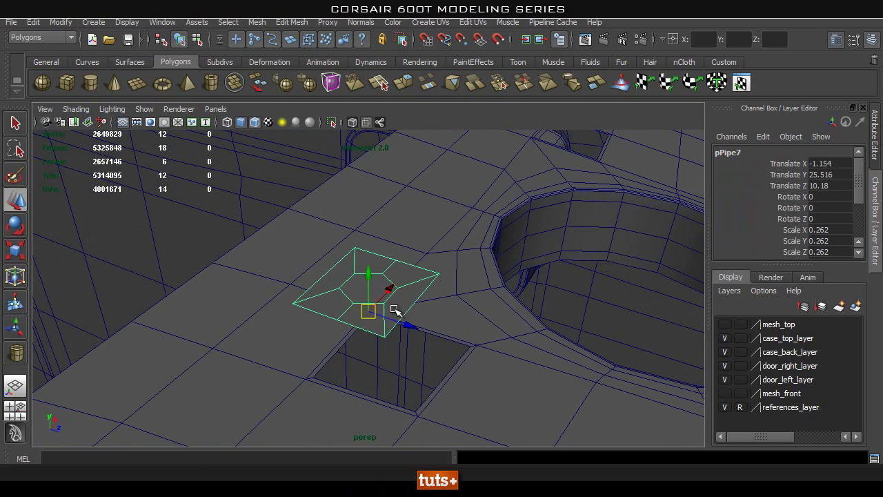
pyautogui.press('space')
pyautogui.moveTo(266, 232); pyautogui.dragTo(495, 327)
pyautogui.keyDown('alt'); pyautogui.moveTo(608, 285); pyautogui.dragTo(302, 247, button='middle'); pyautogui.keyUp('alt')
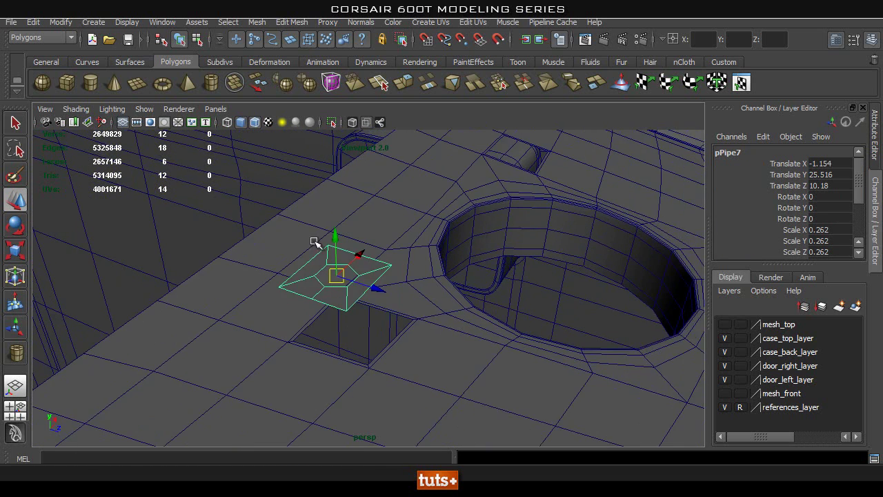
pyautogui.keyDown('alt'); pyautogui.moveTo(347, 323); pyautogui.dragTo(334, 353); pyautogui.keyUp('alt')
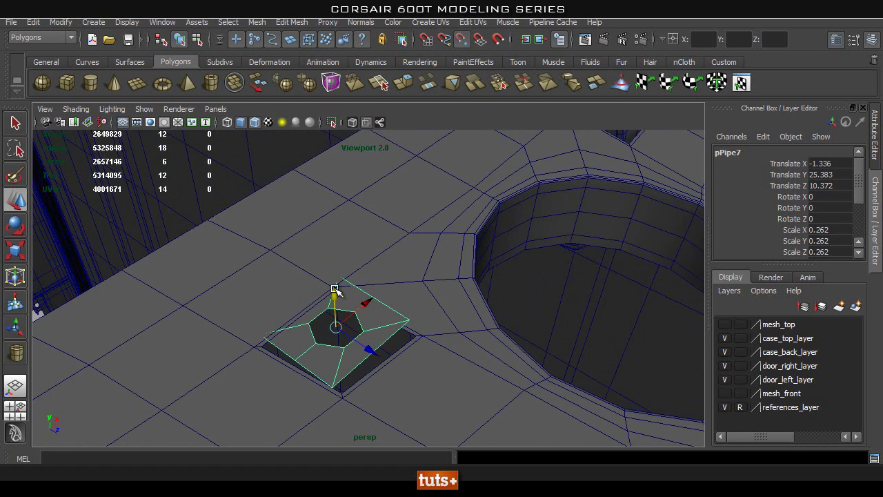
pyautogui.keyDown('alt'); pyautogui.moveTo(283, 345); pyautogui.dragTo(398, 351); pyautogui.keyUp('alt')
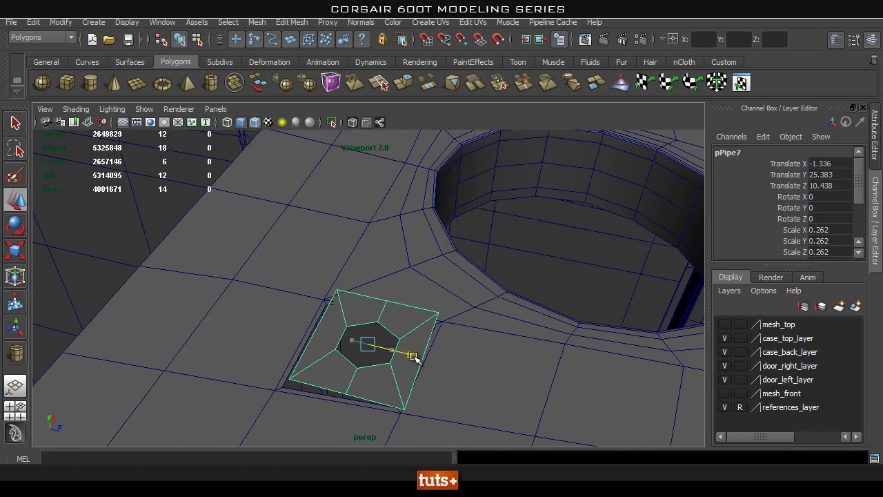
# - Shrink the ring uniformly to about 0.206 and shift it to about X -1.374 so it fits inside the opening
pyautogui.press('r')
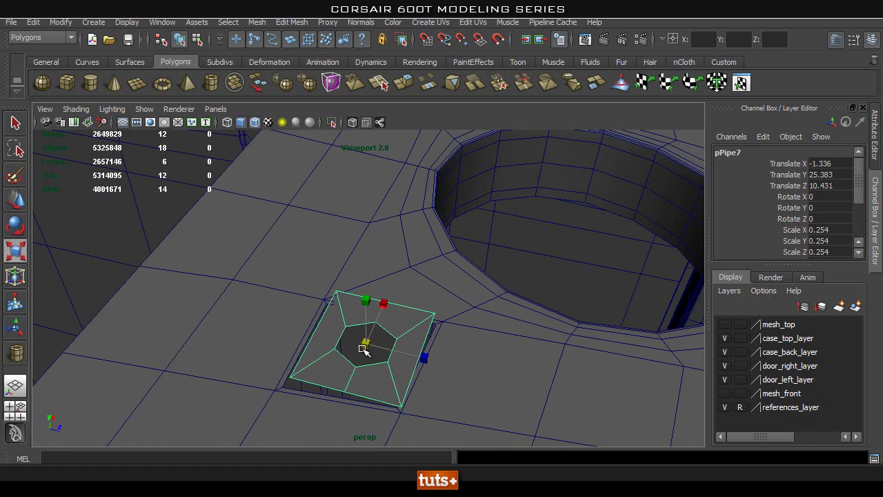
pyautogui.moveTo(347, 355)
pyautogui.keyDown('alt'); pyautogui.mouseDown()
pyautogui.moveTo(394, 335)
pyautogui.moveTo(359, 343)
pyautogui.mouseUp(); pyautogui.keyUp('alt')
pyautogui.press('w')
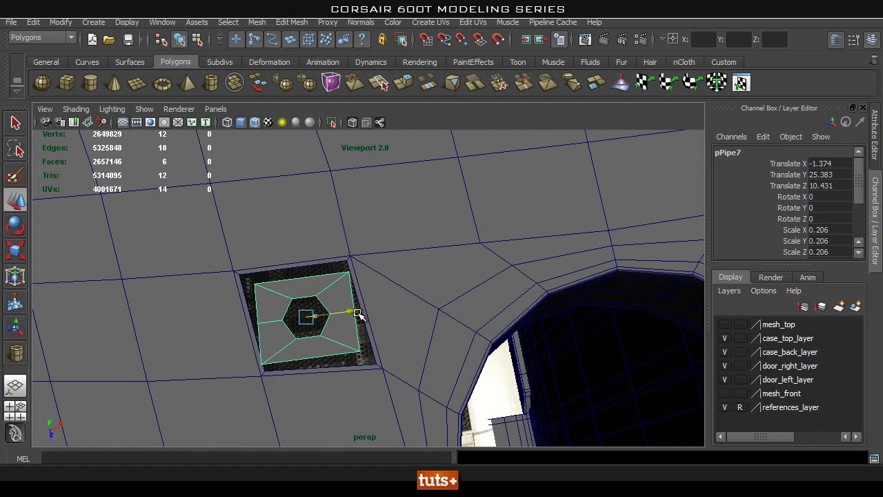
pyautogui.moveTo(329, 324)
pyautogui.keyDown('alt'); pyautogui.mouseDown()
pyautogui.moveTo(269, 311)
pyautogui.moveTo(359, 280)
pyautogui.moveTo(290, 284)
pyautogui.moveTo(365, 303)
pyautogui.moveTo(248, 345)
pyautogui.moveTo(144, 309)
pyautogui.moveTo(405, 315)
pyautogui.moveTo(432, 290)
pyautogui.moveTo(481, 314)
pyautogui.moveTo(373, 342)
pyautogui.moveTo(335, 339)
pyautogui.mouseUp(); pyautogui.keyUp('alt')
# - Enlarge the ring's inner hexagonal edges against the reference image in an X-ray top view, and return to the shaded perspective view
pyautogui.press('e')
pyautogui.keyDown('alt'); pyautogui.moveTo(418, 330); pyautogui.dragTo(356, 320); pyautogui.keyUp('alt')
pyautogui.press('space')
pyautogui.keyDown('alt'); pyautogui.moveTo(485, 224); pyautogui.dragTo(442, 312, button='middle'); pyautogui.keyUp('alt')
pyautogui.keyDown('alt'); pyautogui.moveTo(443, 311); pyautogui.dragTo(445, 271, button='right'); pyautogui.keyUp('alt')
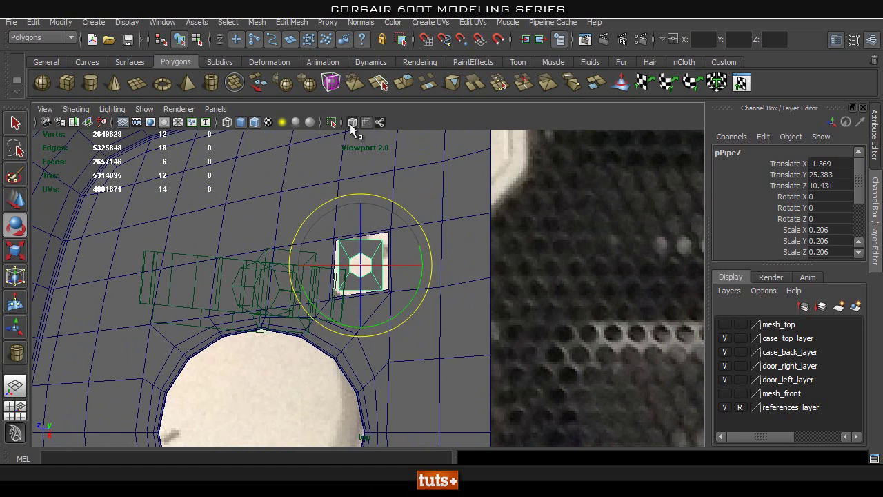
pyautogui.keyDown('alt'); pyautogui.moveTo(301, 232); pyautogui.dragTo(352, 253, button='right'); pyautogui.keyUp('alt')
pyautogui.moveTo(355, 222); pyautogui.dragTo(354, 253, button='right')
pyautogui.click(364, 240)
pyautogui.press('r')
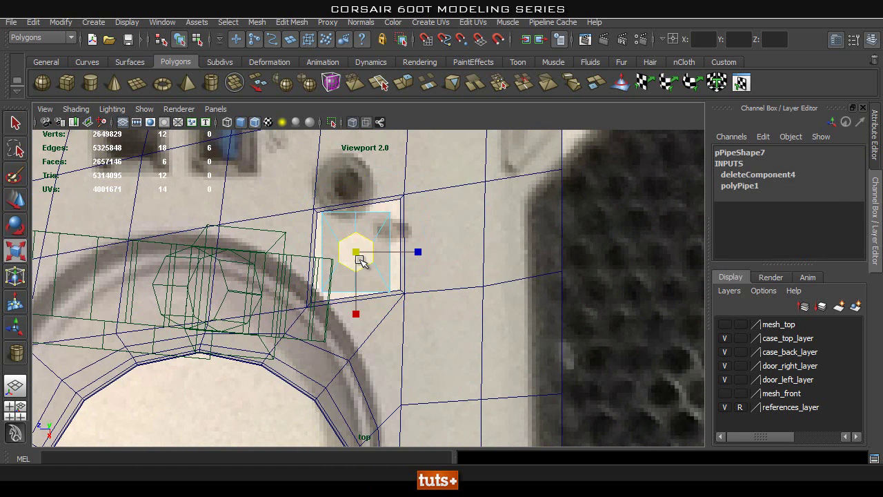
pyautogui.moveTo(357, 252); pyautogui.dragTo(383, 259)
pyautogui.press('space')
pyautogui.click(353, 122)
pyautogui.moveTo(360, 207)
pyautogui.keyDown('alt'); pyautogui.mouseDown()
pyautogui.moveTo(363, 239)
pyautogui.moveTo(350, 276)
pyautogui.mouseUp(); pyautogui.keyUp('alt')
# - Preview the ring smoothed inside the opening from several angles, and switch it back to the unsmoothed display
pyautogui.press('q')
pyautogui.moveTo(345, 294); pyautogui.dragTo(402, 240, button='right')
pyautogui.click(336, 285)
pyautogui.press('3')
pyautogui.keyDown('alt'); pyautogui.moveTo(352, 297); pyautogui.dragTo(442, 327); pyautogui.keyUp('alt')
pyautogui.click(550, 296)
pyautogui.keyDown('alt'); pyautogui.moveTo(521, 293); pyautogui.dragTo(483, 320); pyautogui.keyUp('alt')
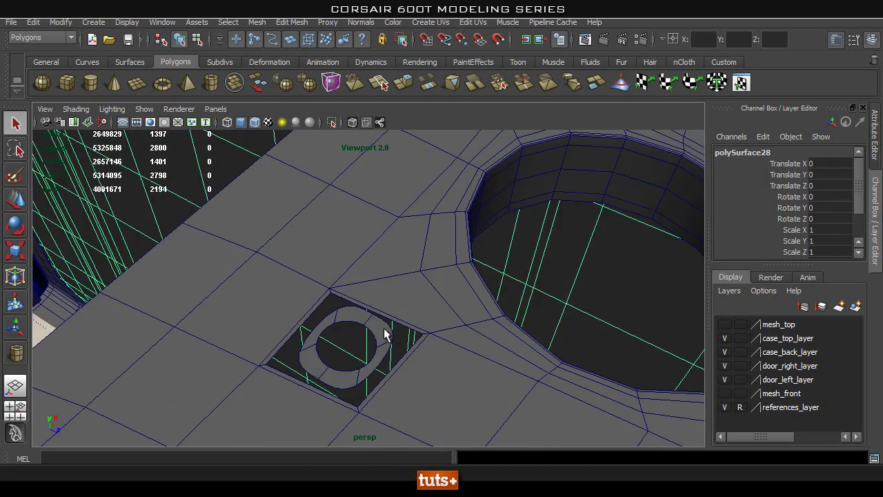
pyautogui.click(384, 328)
pyautogui.press('1')
# - Snap the ring's four outer corner vertices onto the inner corners of the square opening
pyautogui.keyDown('alt'); pyautogui.moveTo(414, 354); pyautogui.dragTo(300, 301); pyautogui.keyUp('alt')
pyautogui.rightClick(265, 240)
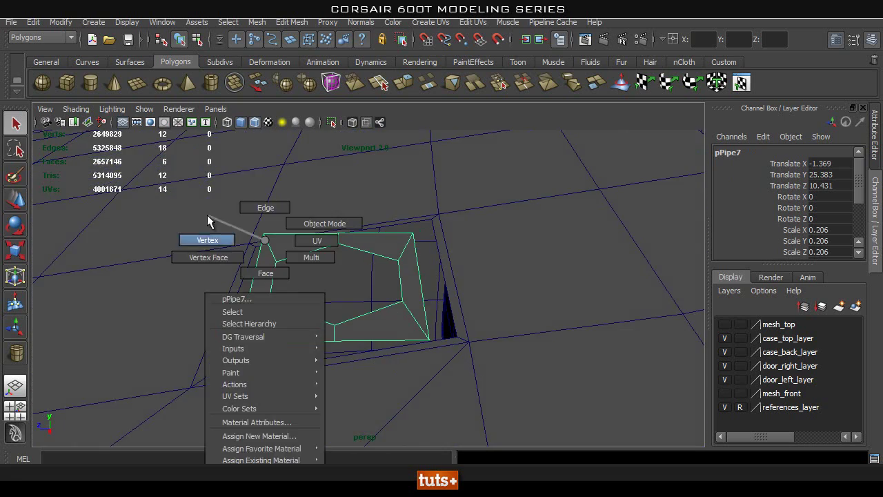
pyautogui.moveTo(251, 239); pyautogui.dragTo(207, 239, button='right')
pyautogui.keyDown('alt'); pyautogui.moveTo(185, 227); pyautogui.dragTo(222, 242); pyautogui.keyUp('alt')
pyautogui.moveTo(144, 212); pyautogui.dragTo(162, 237)
pyautogui.press('w')
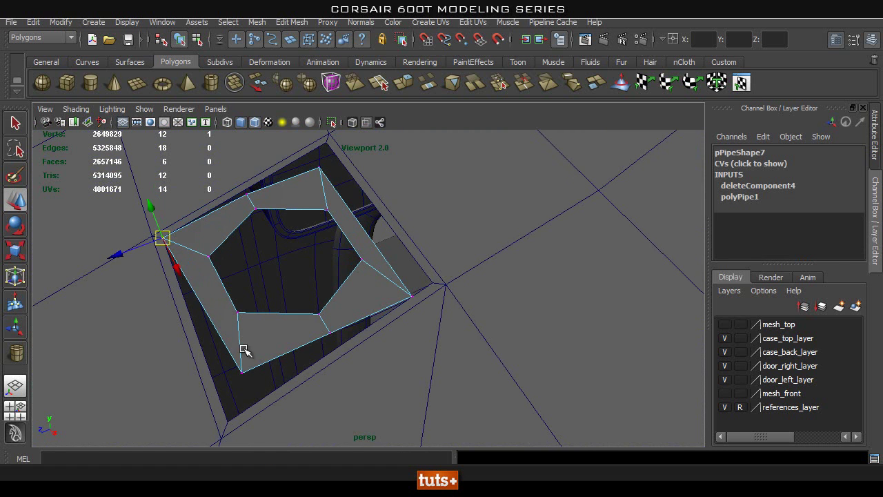
pyautogui.click(241, 371)
pyautogui.moveTo(241, 370); pyautogui.dragTo(227, 419)
pyautogui.click(412, 295)
pyautogui.moveTo(412, 295); pyautogui.dragTo(432, 282)
pyautogui.click(319, 168)
pyautogui.moveTo(320, 167); pyautogui.dragTo(325, 144)
pyautogui.keyDown('alt'); pyautogui.moveTo(197, 259); pyautogui.dragTo(421, 324); pyautogui.keyUp('alt')
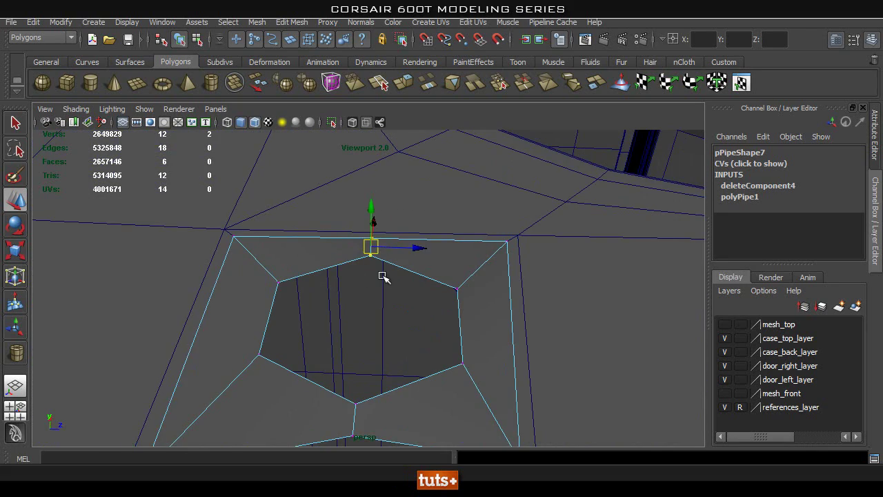
# - Insert an edge loop across the top panel that meets the middle of the square opening's side
pyautogui.keyDown('alt'); pyautogui.moveTo(414, 269); pyautogui.dragTo(368, 210); pyautogui.keyUp('alt')
pyautogui.keyDown('alt'); pyautogui.moveTo(428, 245); pyautogui.dragTo(460, 261); pyautogui.keyUp('alt')
pyautogui.keyDown('alt'); pyautogui.moveTo(454, 261); pyautogui.dragTo(316, 287); pyautogui.keyUp('alt')
pyautogui.click(290, 22)
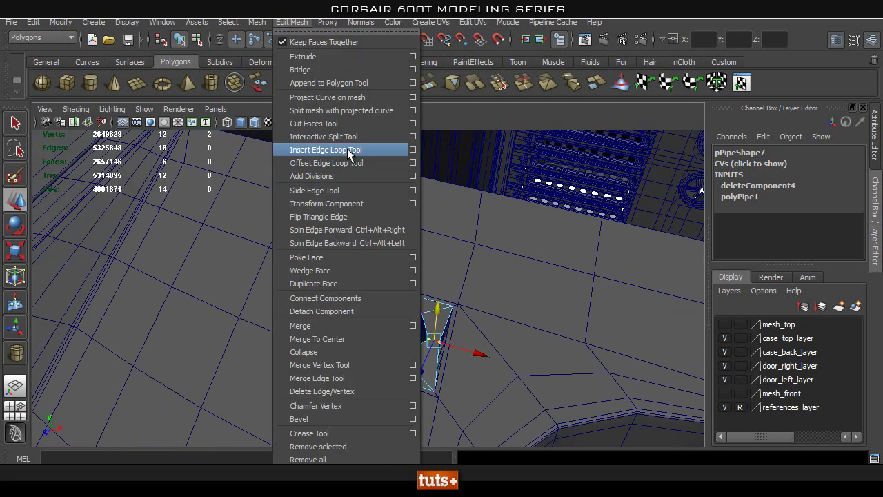
pyautogui.click(348, 150)
pyautogui.click(255, 285)
pyautogui.moveTo(256, 285); pyautogui.dragTo(258, 283)
pyautogui.keyDown('alt'); pyautogui.moveTo(319, 333); pyautogui.dragTo(419, 302); pyautogui.keyUp('alt')
# - Align the ring's middle vertices with the inserted edge loop using snapping, undoing the misplaced vertex move
pyautogui.press('q')
pyautogui.moveTo(448, 275); pyautogui.dragTo(376, 250, button='right')
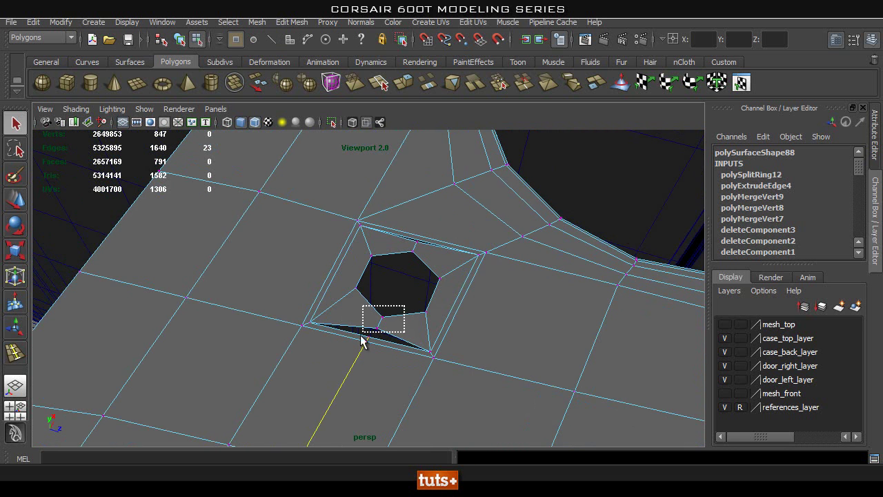
pyautogui.click(375, 328)
pyautogui.press('w')
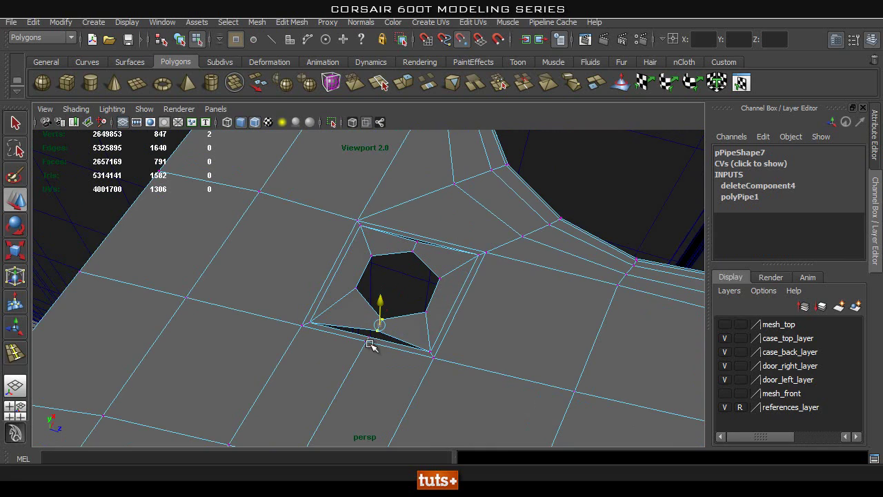
pyautogui.keyDown('alt'); pyautogui.moveTo(221, 363); pyautogui.dragTo(373, 315); pyautogui.keyUp('alt')
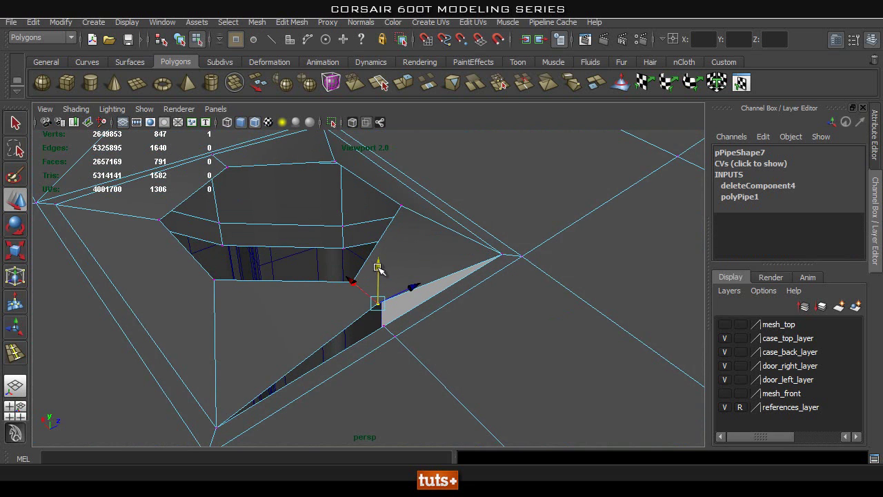
pyautogui.moveTo(382, 268); pyautogui.dragTo(383, 298)
pyautogui.keyDown('alt'); pyautogui.moveTo(276, 355); pyautogui.dragTo(347, 389); pyautogui.keyUp('alt')
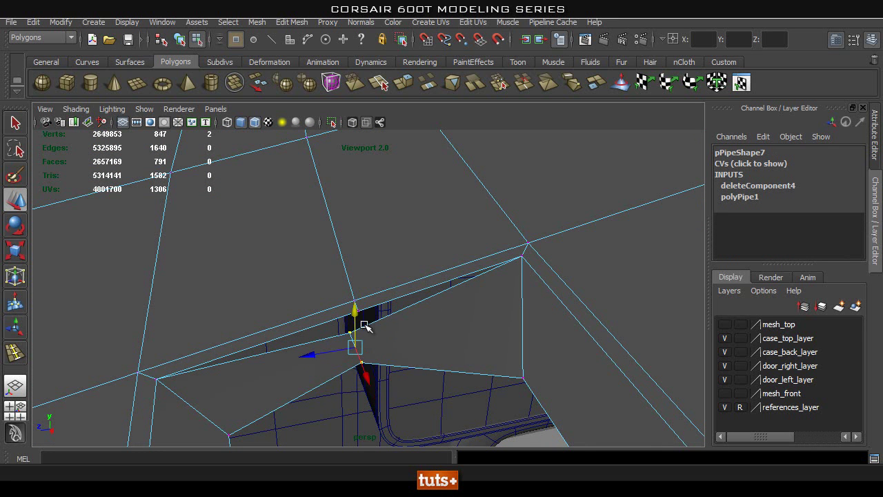
pyautogui.press('Delete')
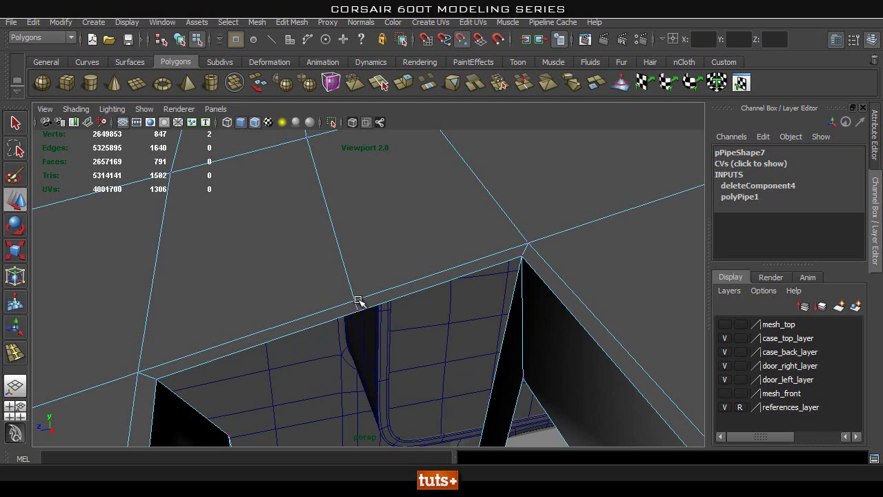
pyautogui.hotkey('ctrl', 'z')
pyautogui.keyDown('alt'); pyautogui.moveTo(576, 337); pyautogui.dragTo(443, 269); pyautogui.keyUp('alt')
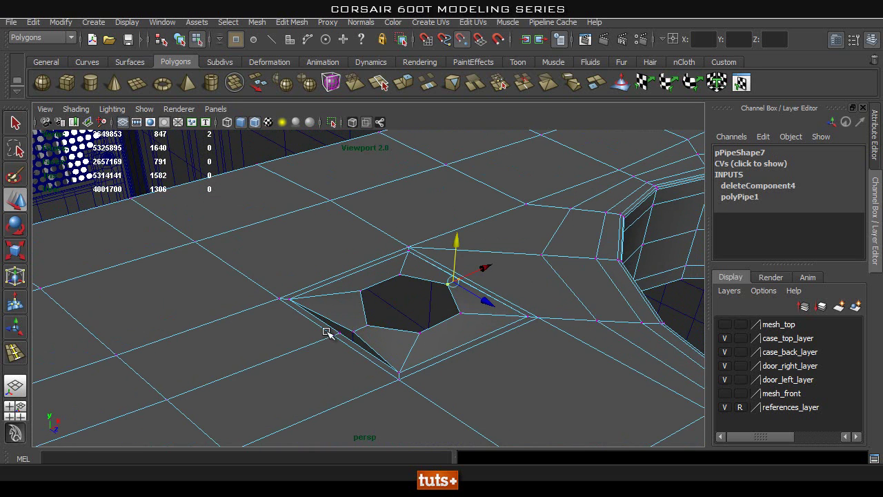
pyautogui.keyDown('alt'); pyautogui.moveTo(315, 315); pyautogui.dragTo(467, 338); pyautogui.keyUp('alt')
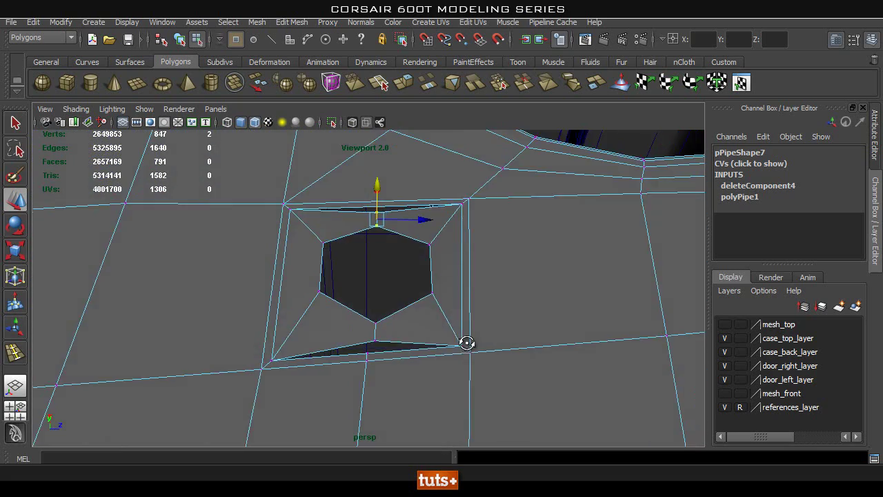
pyautogui.keyDown('alt'); pyautogui.moveTo(331, 325); pyautogui.dragTo(348, 257); pyautogui.keyUp('alt')
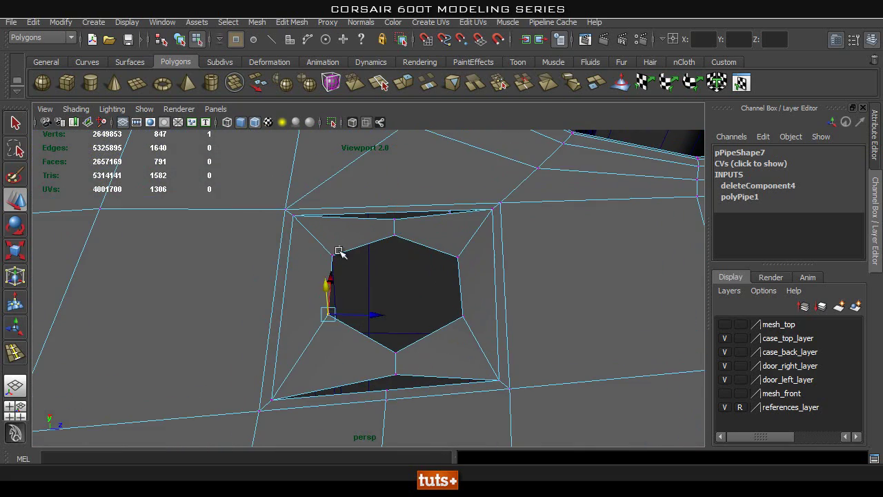
# - Insert two more edge loops across the panel, one on each side of the middle loop, beside the square opening
pyautogui.keyDown('alt'); pyautogui.moveTo(332, 344); pyautogui.dragTo(645, 326); pyautogui.keyUp('alt')
pyautogui.keyDown('alt'); pyautogui.moveTo(476, 322); pyautogui.dragTo(380, 287, button='right'); pyautogui.keyUp('alt')
pyautogui.keyDown('alt'); pyautogui.moveTo(380, 287); pyautogui.dragTo(253, 321); pyautogui.keyUp('alt')
pyautogui.keyDown('alt'); pyautogui.moveTo(253, 322); pyautogui.dragTo(308, 244, button='middle'); pyautogui.keyUp('alt')
pyautogui.keyDown('alt'); pyautogui.moveTo(308, 244); pyautogui.dragTo(325, 278, button='right'); pyautogui.keyUp('alt')
pyautogui.keyDown('alt'); pyautogui.moveTo(325, 278); pyautogui.dragTo(345, 276); pyautogui.keyUp('alt')
pyautogui.keyDown('alt'); pyautogui.moveTo(345, 276); pyautogui.dragTo(353, 290, button='right'); pyautogui.keyUp('alt')
pyautogui.keyDown('alt'); pyautogui.moveTo(353, 291); pyautogui.dragTo(360, 312); pyautogui.keyUp('alt')
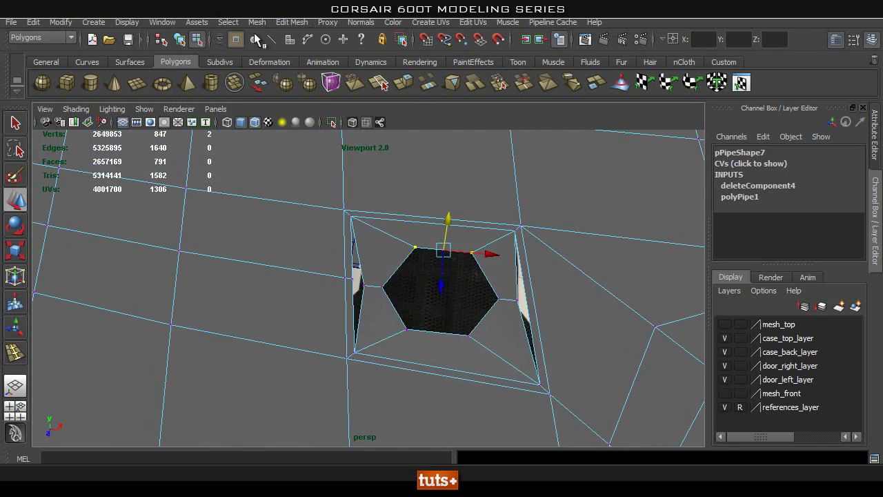
pyautogui.click(283, 22)
pyautogui.click(325, 150)
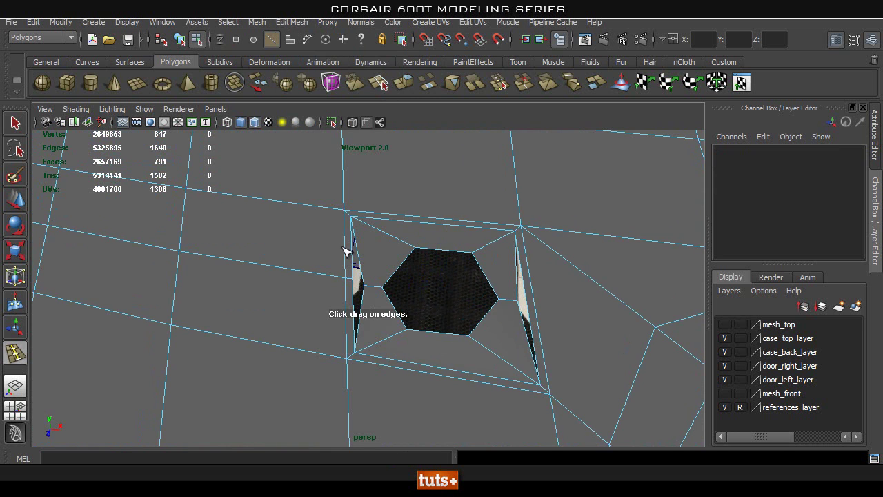
pyautogui.click(347, 243)
pyautogui.click(347, 242)
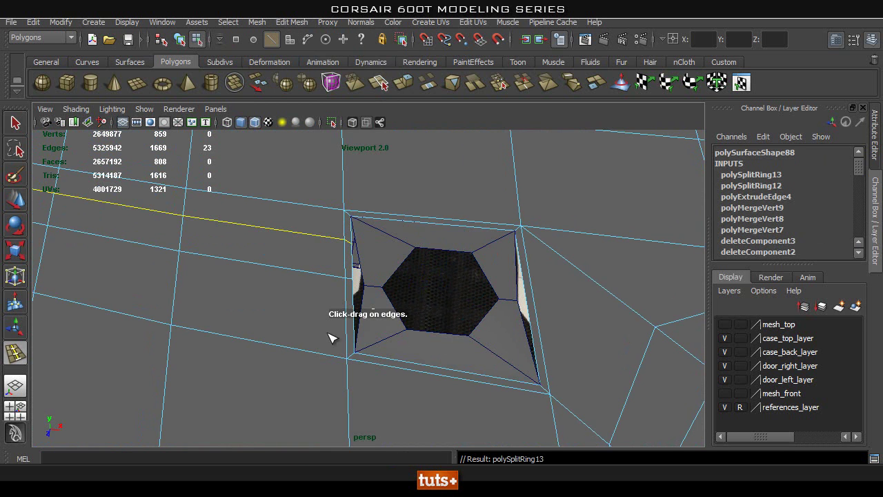
pyautogui.moveTo(348, 327); pyautogui.dragTo(348, 333)
# - Snap the hexagonal hole's two opposite vertex pairs into line with the two outer guide edge loops
pyautogui.keyDown('alt'); pyautogui.moveTo(349, 333); pyautogui.dragTo(388, 331); pyautogui.keyUp('alt')
pyautogui.moveTo(331, 287); pyautogui.dragTo(419, 337, button='right')
pyautogui.click(408, 355)
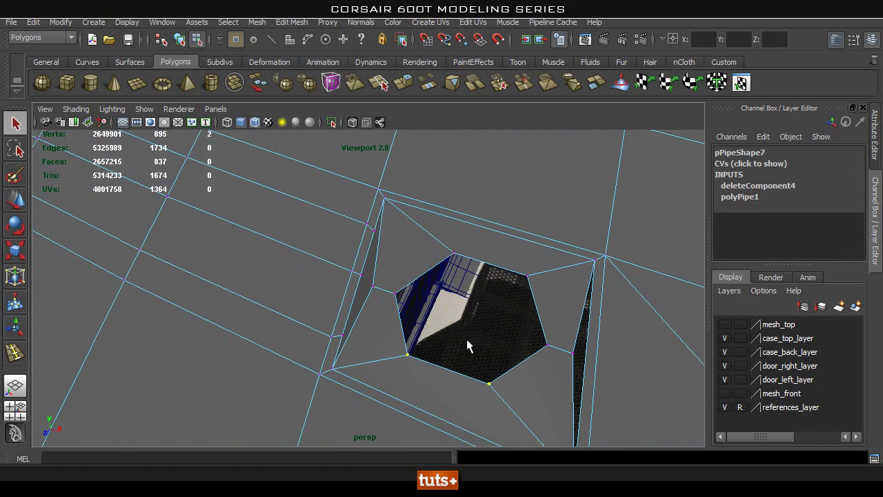
pyautogui.press('w')
pyautogui.moveTo(340, 336); pyautogui.dragTo(350, 332, button='middle')
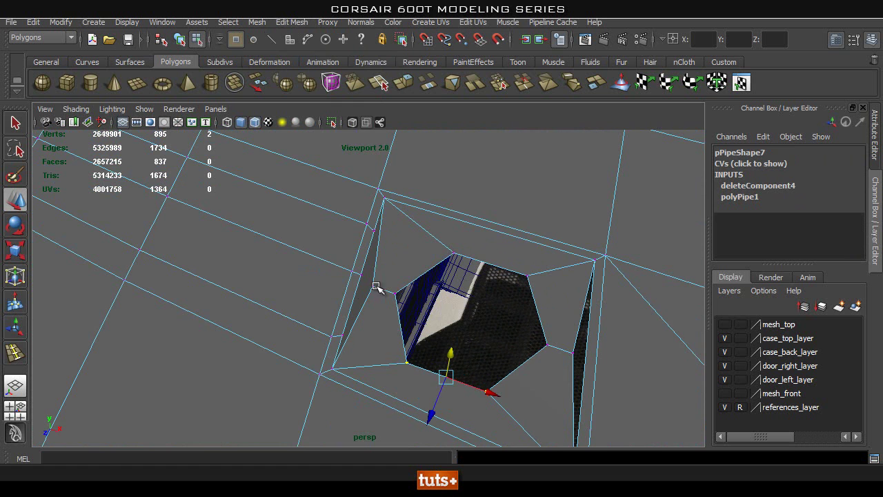
pyautogui.moveTo(535, 283); pyautogui.dragTo(536, 283)
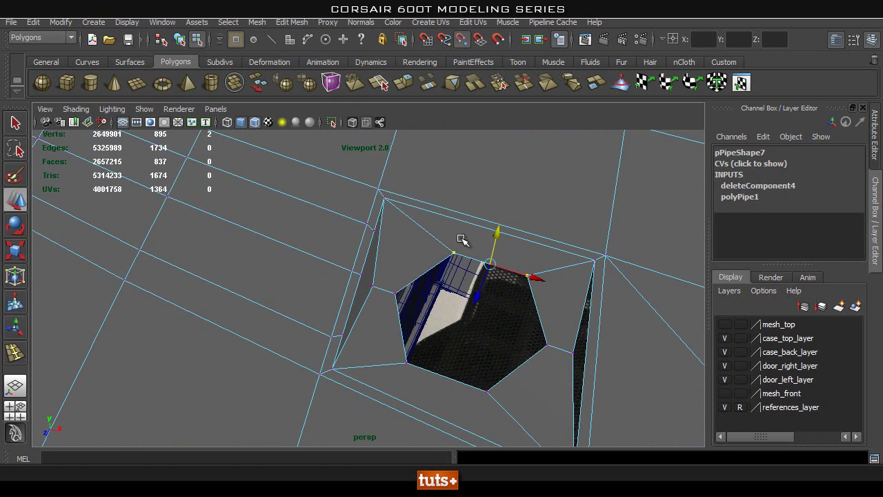
pyautogui.moveTo(371, 236); pyautogui.dragTo(375, 232, button='middle')
pyautogui.keyDown('alt'); pyautogui.moveTo(248, 281); pyautogui.dragTo(270, 306); pyautogui.keyUp('alt')
# - Delete the three guide edge loops from the top panel
pyautogui.press('q')
pyautogui.moveTo(291, 243); pyautogui.dragTo(291, 211, button='right')
pyautogui.doubleClick(270, 383)
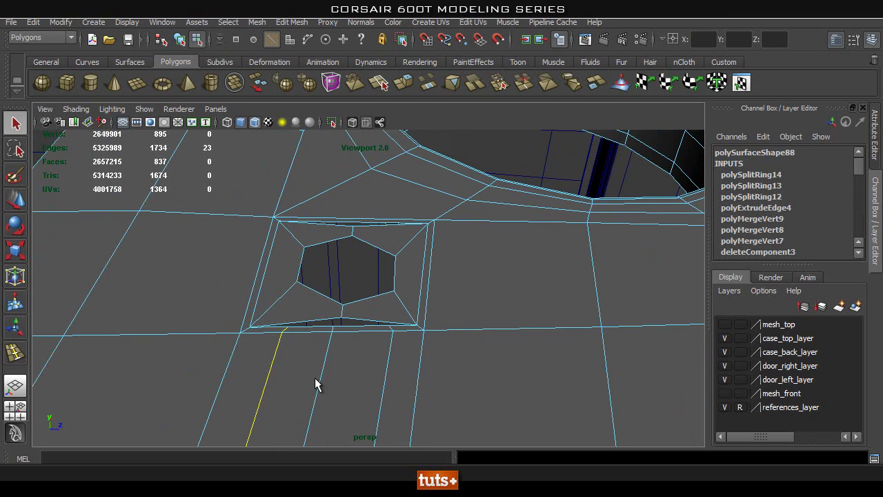
pyautogui.keyDown('shift'); pyautogui.moveTo(361, 309); pyautogui.dragTo(307, 321, button='right'); pyautogui.keyUp('shift')
pyautogui.keyDown('alt'); pyautogui.moveTo(307, 321); pyautogui.dragTo(345, 310); pyautogui.keyUp('alt')
pyautogui.keyDown('alt'); pyautogui.moveTo(345, 310); pyautogui.dragTo(360, 349, button='middle'); pyautogui.keyUp('alt')
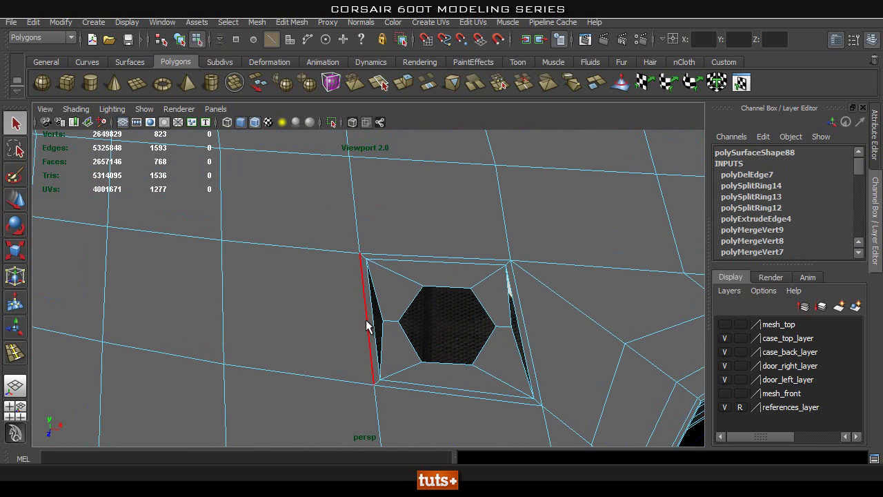
# - Insert an edge loop across the top panel through the middle of the square opening's side edge
pyautogui.click(292, 22)
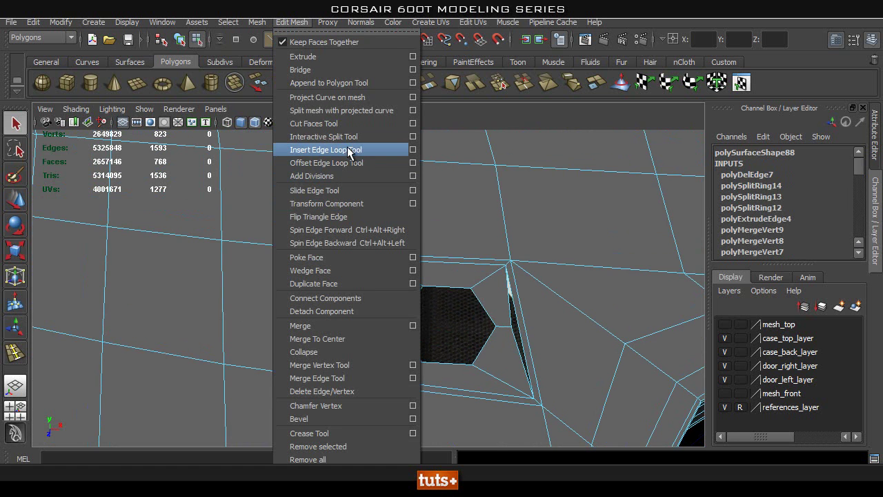
pyautogui.click(349, 149)
pyautogui.moveTo(368, 324); pyautogui.dragTo(373, 327)
pyautogui.keyDown('alt'); pyautogui.moveTo(373, 328); pyautogui.dragTo(370, 346); pyautogui.keyUp('alt')
pyautogui.keyDown('alt'); pyautogui.moveTo(441, 329); pyautogui.dragTo(374, 316); pyautogui.keyUp('alt')
pyautogui.moveTo(374, 316); pyautogui.dragTo(444, 231, button='right')
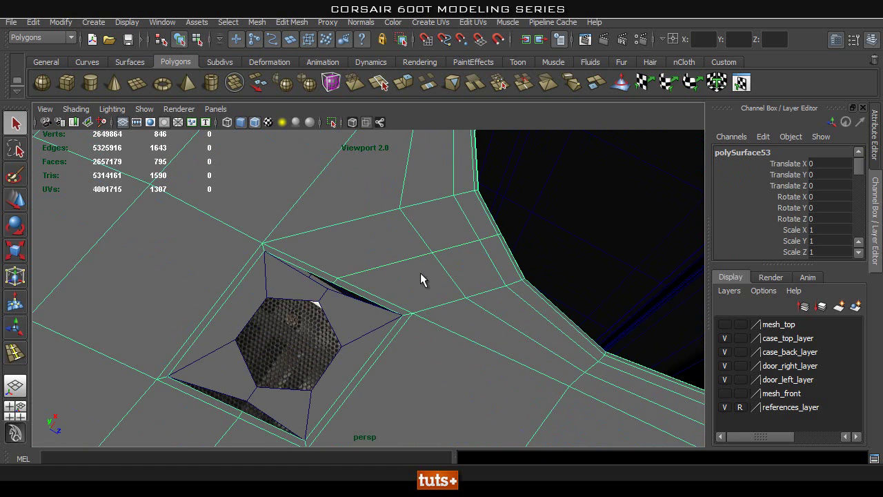
# - Combine the hexagonal ring with the top panel into one mesh and delete its construction history
pyautogui.click(356, 323)
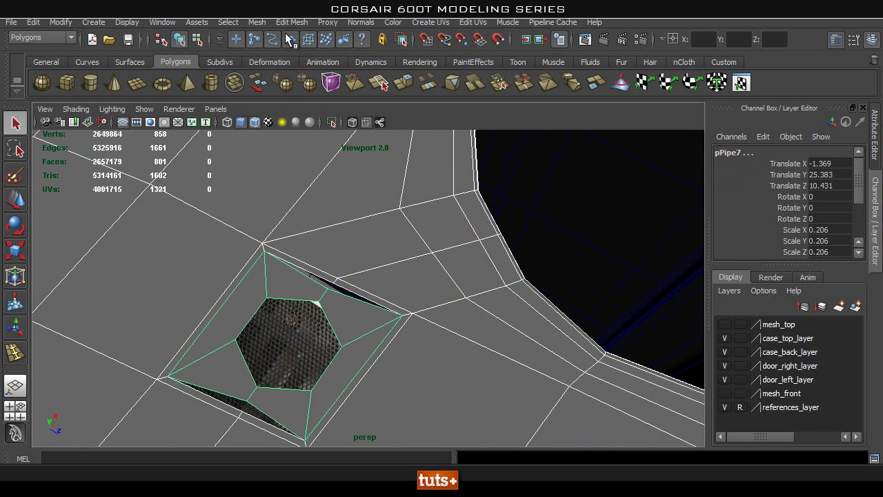
pyautogui.click(255, 22)
pyautogui.click(283, 54)
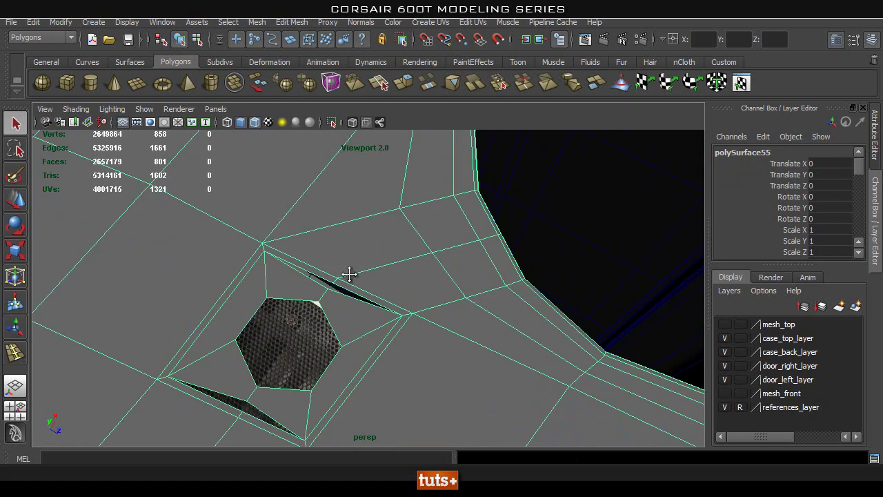
pyautogui.click(33, 22)
pyautogui.moveTo(96, 177)
pyautogui.click(211, 95)
# - Merge the ring's two middle edge vertices onto the matching panel vertices on opposite sides of the square opening with the Merge Vertex Tool
pyautogui.keyDown('alt'); pyautogui.moveTo(245, 270); pyautogui.dragTo(315, 239); pyautogui.keyUp('alt')
pyautogui.click(292, 22)
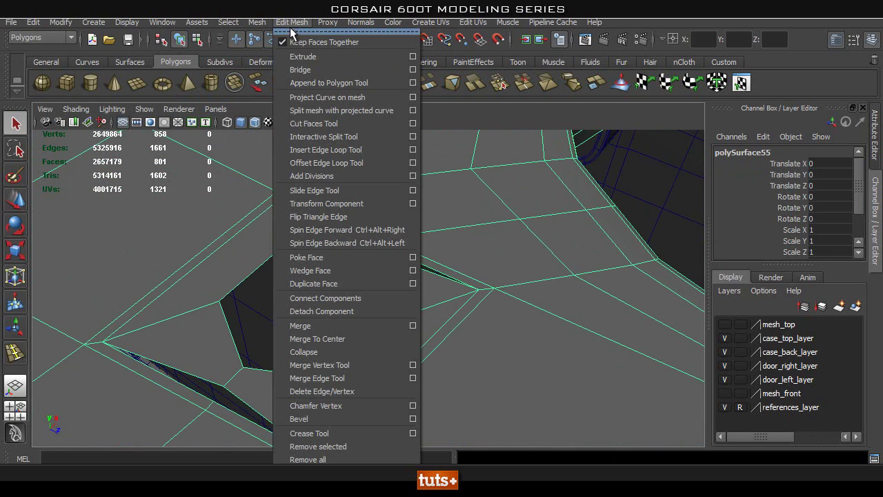
pyautogui.moveTo(255, 23)
pyautogui.moveTo(292, 22)
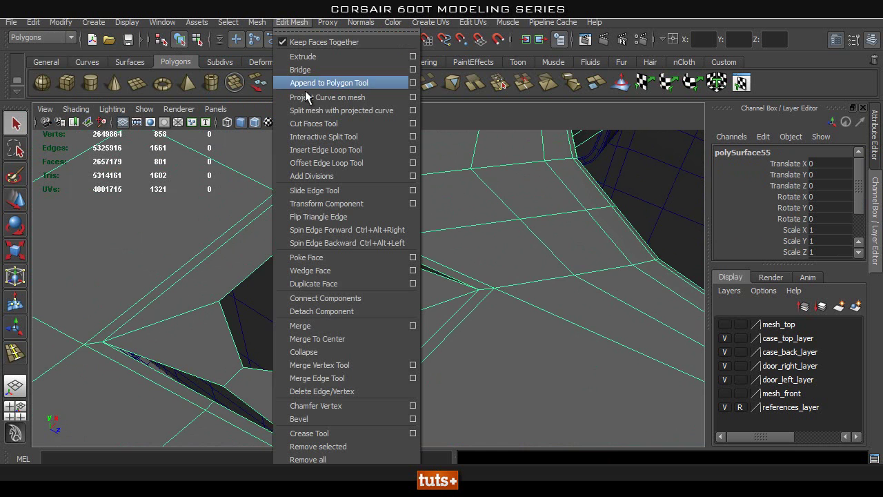
pyautogui.click(361, 365)
pyautogui.moveTo(373, 242); pyautogui.dragTo(375, 242)
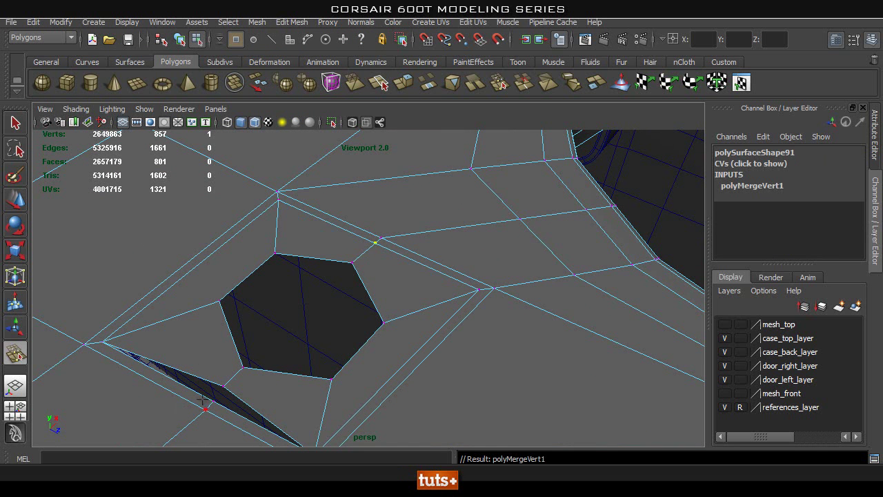
pyautogui.moveTo(222, 385); pyautogui.dragTo(223, 384)
# - Select all vertices around the square opening, merge the ring's corners to the panel, and return to object selection
pyautogui.keyDown('alt'); pyautogui.moveTo(227, 383); pyautogui.dragTo(384, 335); pyautogui.keyUp('alt')
pyautogui.moveTo(381, 233); pyautogui.dragTo(324, 230, button='right')
pyautogui.moveTo(113, 192); pyautogui.dragTo(495, 445)
pyautogui.keyDown('shift'); pyautogui.moveTo(358, 269); pyautogui.dragTo(414, 194, button='right'); pyautogui.keyUp('shift')
pyautogui.keyDown('alt'); pyautogui.moveTo(371, 293); pyautogui.dragTo(367, 259); pyautogui.keyUp('alt')
pyautogui.moveTo(375, 232); pyautogui.dragTo(420, 216, button='right')
# - Turn on smooth preview for the combined panel and inspect the new jack hole from several angles
pyautogui.click(396, 232)
pyautogui.press('3')
pyautogui.click(279, 295)
pyautogui.scroll(-3, 283, 297)
pyautogui.keyDown('alt'); pyautogui.moveTo(286, 300); pyautogui.dragTo(428, 297); pyautogui.keyUp('alt')
pyautogui.click(377, 283)
pyautogui.keyDown('alt'); pyautogui.moveTo(379, 281); pyautogui.dragTo(363, 337); pyautogui.keyUp('alt')
pyautogui.click(603, 242)
pyautogui.scroll(-4, 375, 260)
pyautogui.keyDown('alt'); pyautogui.moveTo(375, 260); pyautogui.dragTo(353, 277); pyautogui.keyUp('alt')
pyautogui.click(329, 278)
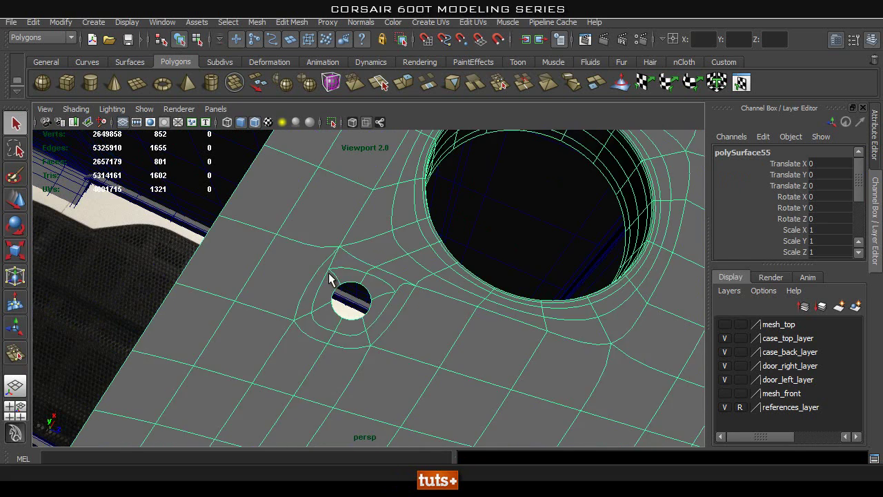
# - Compare the panel's unsmoothed and smoothed display, examining the edge flow between the jack hole and the large circular opening
pyautogui.press('1')
pyautogui.press('3')
pyautogui.keyDown('alt'); pyautogui.moveTo(329, 289); pyautogui.dragTo(394, 278); pyautogui.keyUp('alt')
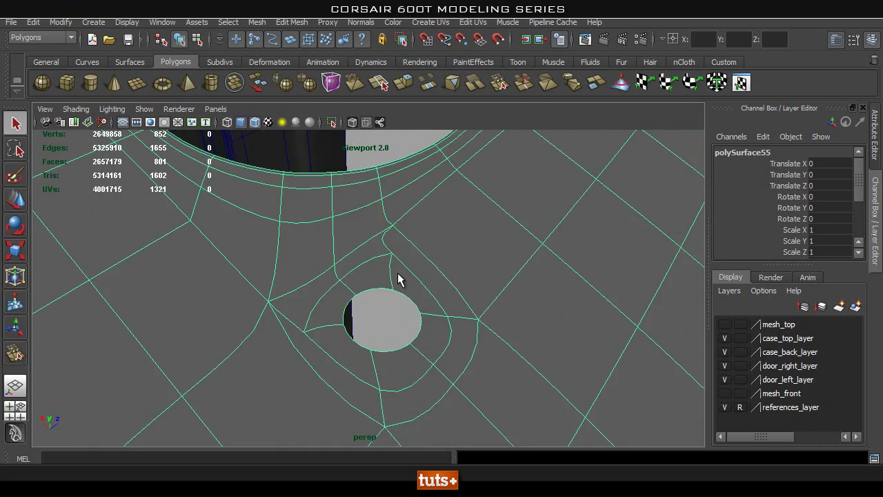
pyautogui.press('3')
pyautogui.click(361, 328)
pyautogui.keyDown('alt'); pyautogui.moveTo(321, 311); pyautogui.dragTo(384, 309); pyautogui.keyUp('alt')
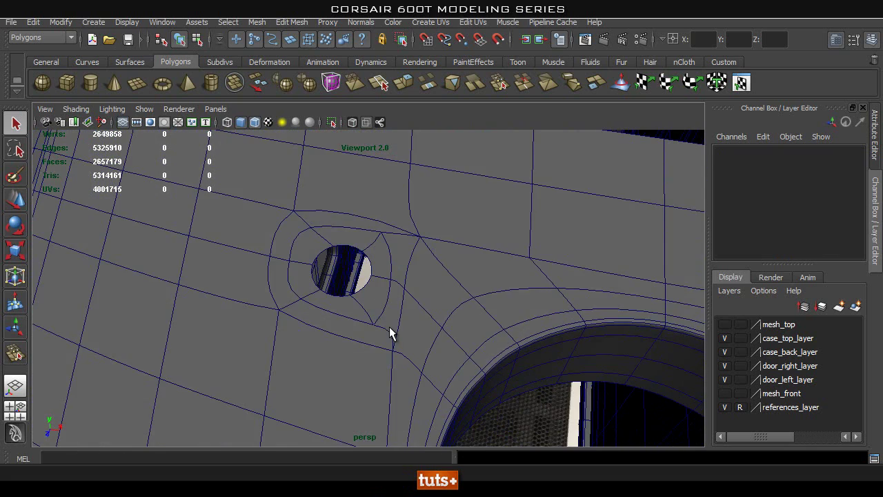
pyautogui.click(389, 332)
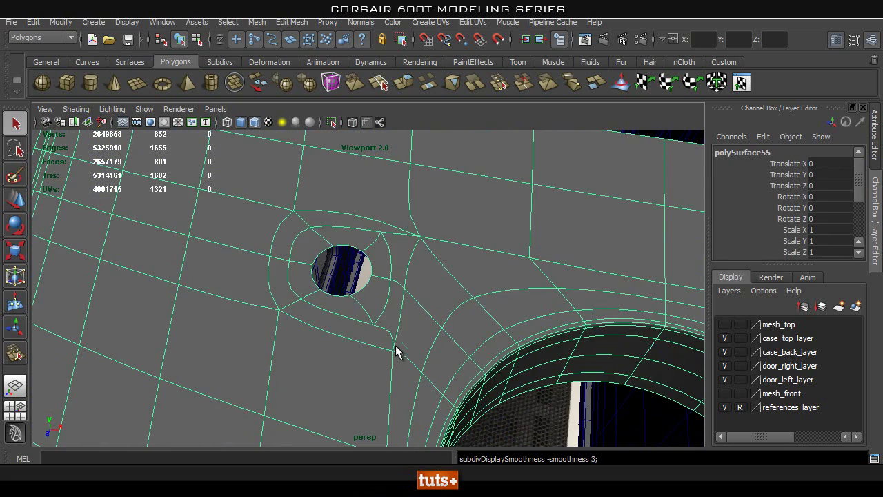
pyautogui.press('3')
pyautogui.keyDown('alt'); pyautogui.moveTo(310, 338); pyautogui.dragTo(356, 310); pyautogui.keyUp('alt')
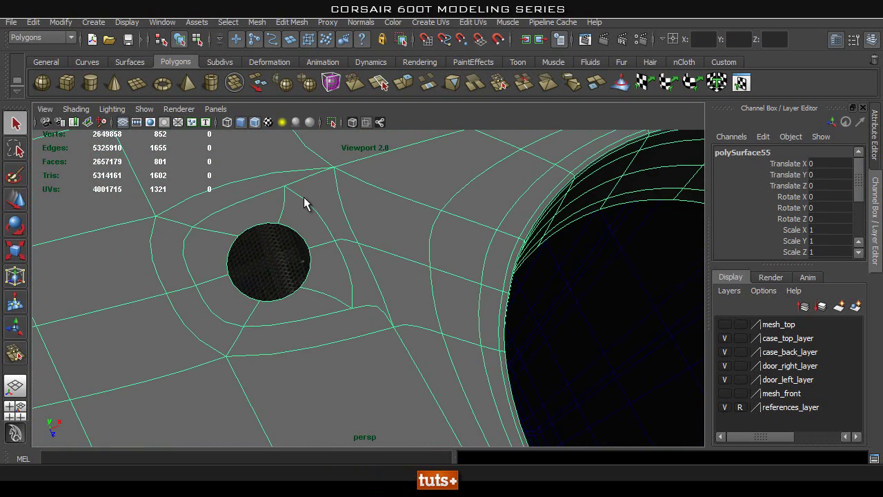
pyautogui.keyDown('alt'); pyautogui.moveTo(304, 208); pyautogui.dragTo(309, 225); pyautogui.keyUp('alt')
# - Return the panel to unsmoothed display and examine the whole recessed area with the finished hole and the remaining square opening
pyautogui.press('1')
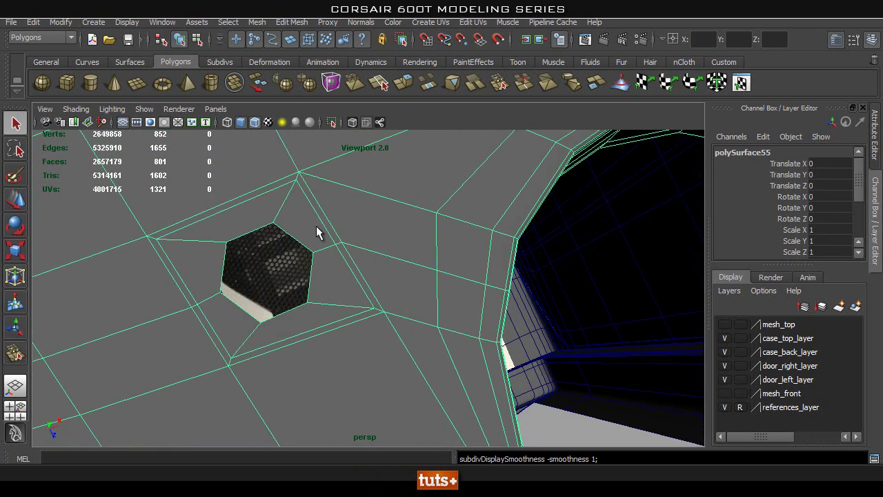
pyautogui.keyDown('alt'); pyautogui.moveTo(493, 289); pyautogui.dragTo(199, 268, button='right'); pyautogui.keyUp('alt')
pyautogui.keyDown('alt'); pyautogui.moveTo(198, 269); pyautogui.dragTo(296, 198); pyautogui.keyUp('alt')
pyautogui.hotkey('ctrl', 'z')
pyautogui.keyDown('alt'); pyautogui.moveTo(352, 215); pyautogui.dragTo(359, 290); pyautogui.keyUp('alt')
pyautogui.keyDown('alt'); pyautogui.moveTo(359, 290); pyautogui.dragTo(283, 297, button='right'); pyautogui.keyUp('alt')
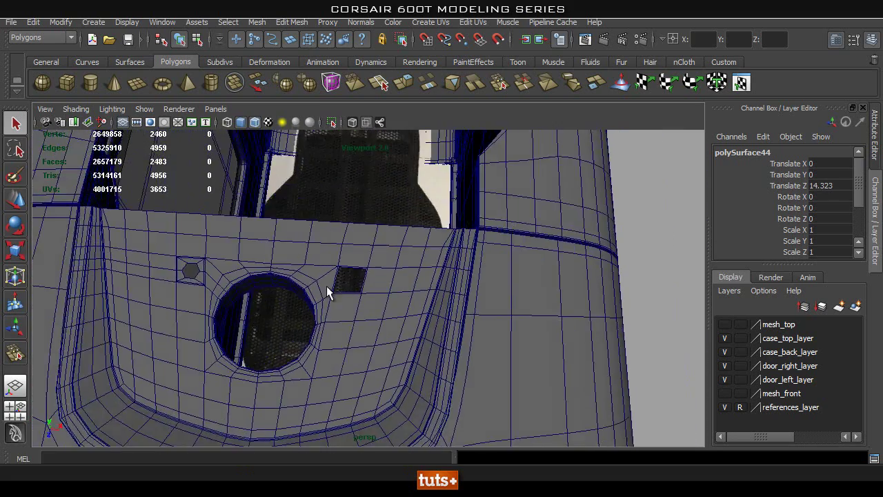
pyautogui.keyDown('alt'); pyautogui.moveTo(310, 365); pyautogui.dragTo(371, 255); pyautogui.keyUp('alt')
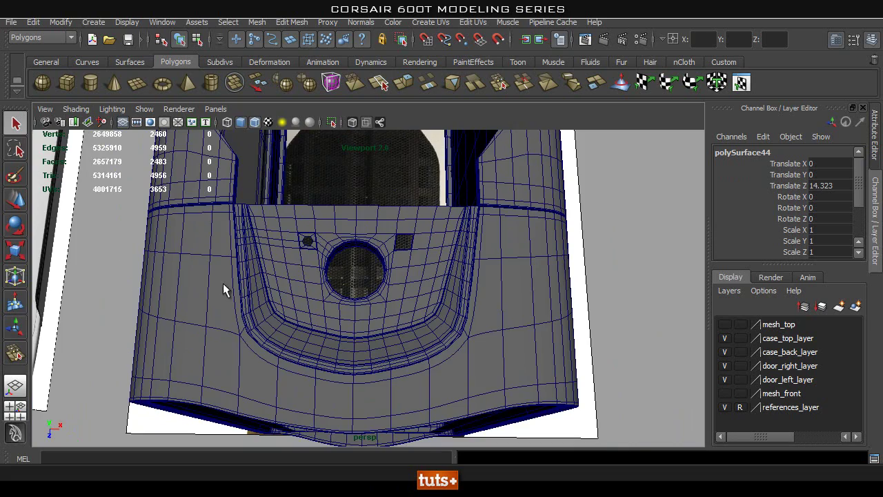
pyautogui.keyDown('alt'); pyautogui.moveTo(264, 281); pyautogui.dragTo(327, 251, button='right'); pyautogui.keyUp('alt')
pyautogui.keyDown('alt'); pyautogui.moveTo(196, 250); pyautogui.dragTo(265, 364, button='middle'); pyautogui.keyUp('alt')
pyautogui.keyDown('alt'); pyautogui.moveTo(265, 365); pyautogui.dragTo(341, 336); pyautogui.keyUp('alt')
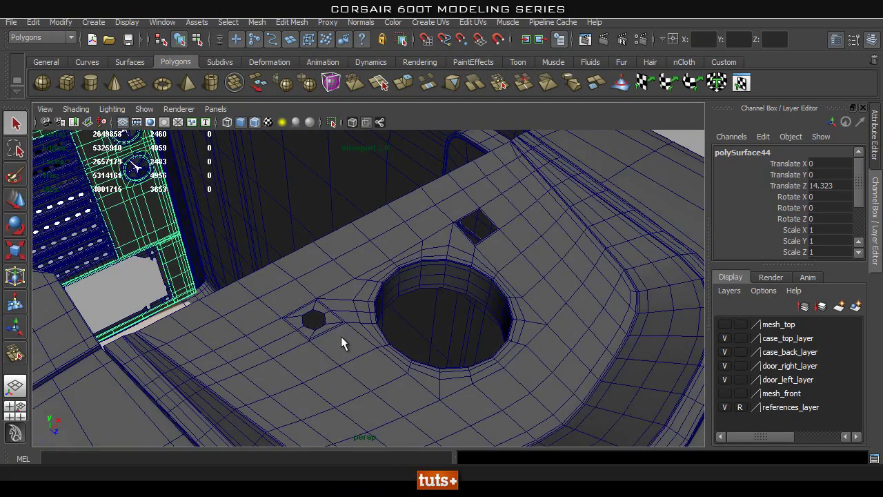
# - Examine the topology around the large circular opening and both jack openings, leaving the panel in smooth preview
pyautogui.click(341, 336)
pyautogui.press('3')
pyautogui.keyDown('alt'); pyautogui.moveTo(394, 338); pyautogui.dragTo(426, 343, button='right'); pyautogui.keyUp('alt')
pyautogui.press('1')
pyautogui.keyDown('alt'); pyautogui.moveTo(444, 345); pyautogui.dragTo(338, 347); pyautogui.keyUp('alt')
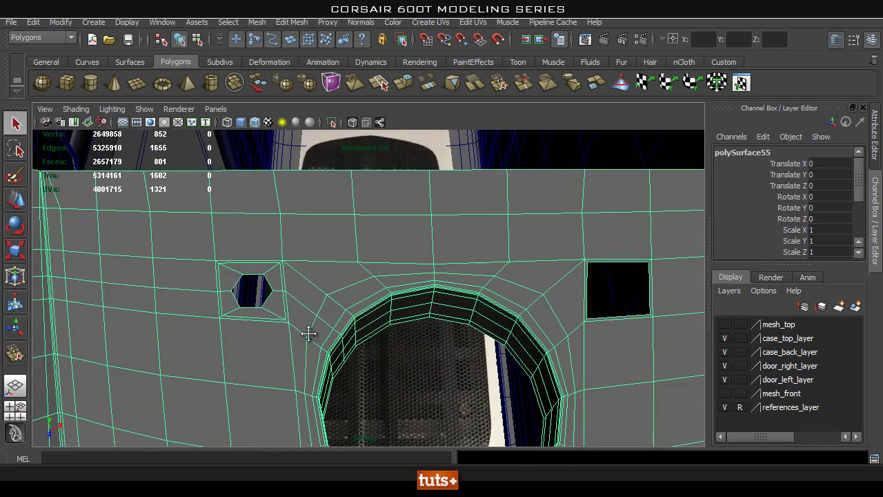
pyautogui.keyDown('alt'); pyautogui.moveTo(327, 349); pyautogui.dragTo(263, 260, button='middle'); pyautogui.keyUp('alt')
pyautogui.moveTo(312, 314)
pyautogui.keyDown('alt'); pyautogui.mouseDown()
pyautogui.moveTo(322, 351)
pyautogui.moveTo(303, 311)
pyautogui.mouseUp(); pyautogui.keyUp('alt')
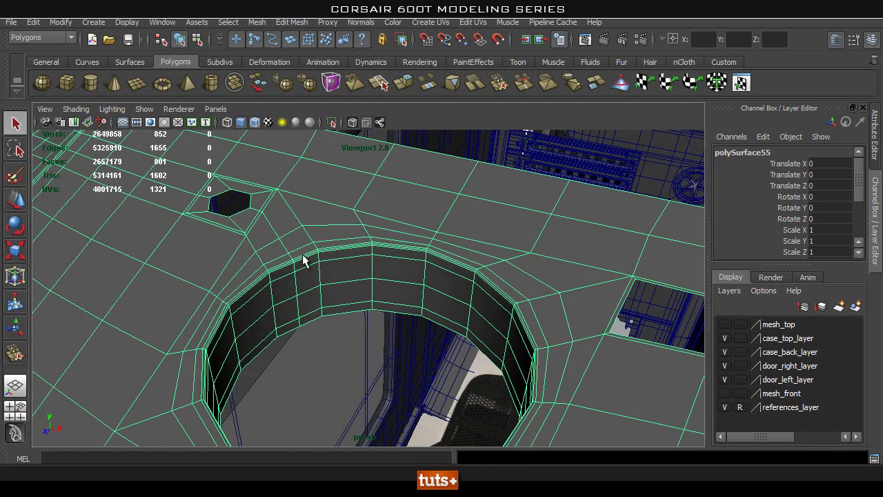
pyautogui.keyDown('alt'); pyautogui.moveTo(290, 264); pyautogui.dragTo(320, 309); pyautogui.keyUp('alt')
pyautogui.keyDown('alt'); pyautogui.moveTo(319, 310); pyautogui.dragTo(372, 357, button='right'); pyautogui.keyUp('alt')
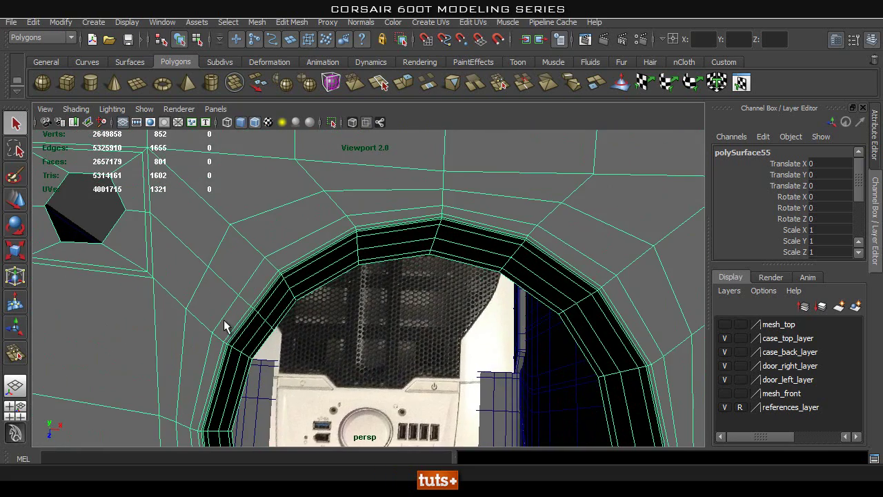
pyautogui.keyDown('alt'); pyautogui.moveTo(243, 300); pyautogui.dragTo(279, 330); pyautogui.keyUp('alt')
pyautogui.press('3')
pyautogui.click(403, 339)
pyautogui.keyDown('alt'); pyautogui.moveTo(439, 343); pyautogui.dragTo(366, 343, button='right'); pyautogui.keyUp('alt')
pyautogui.keyDown('alt'); pyautogui.moveTo(366, 342); pyautogui.dragTo(492, 280); pyautogui.keyUp('alt')
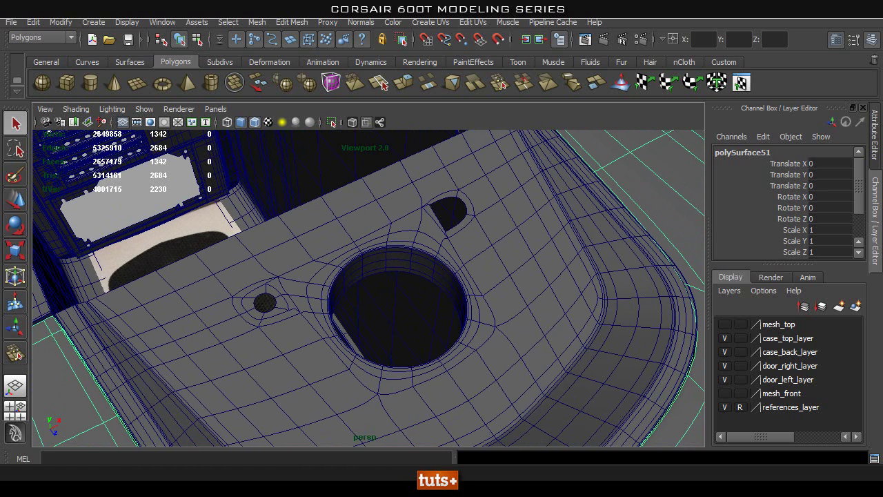